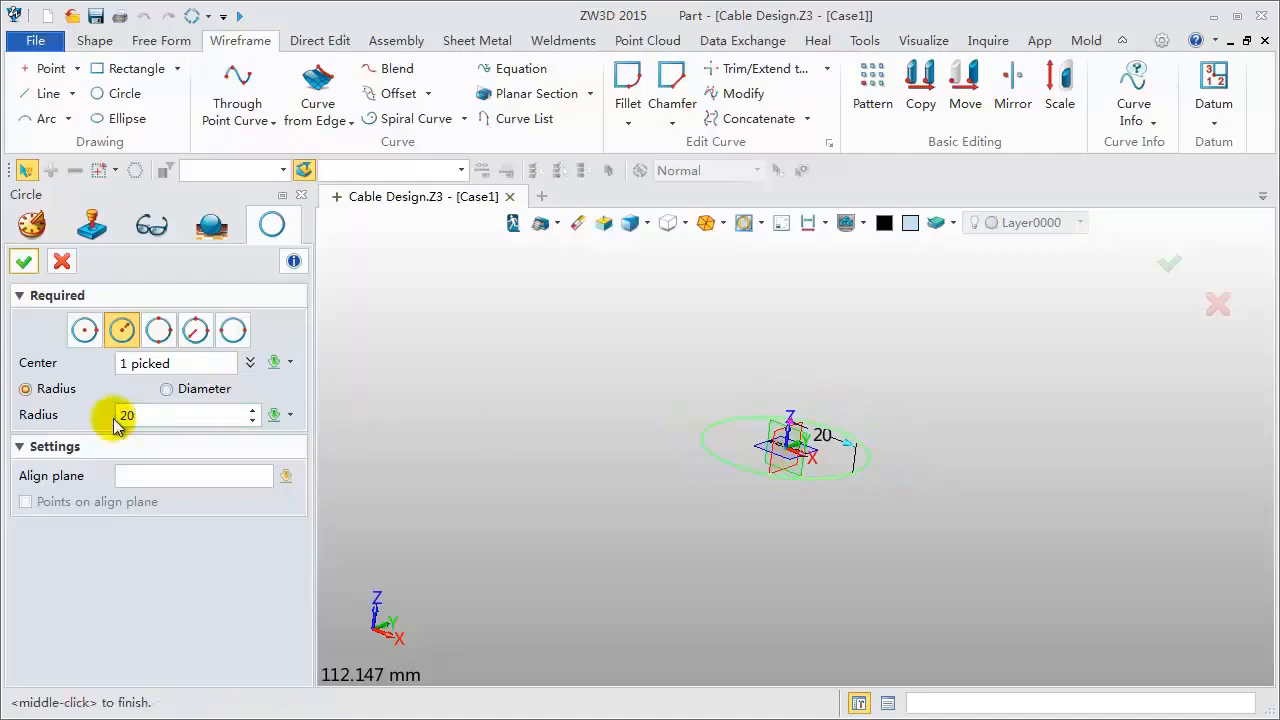
- Complete the wireframe circle centred on the origin with a radius of 20 mm
left_click(24, 261)
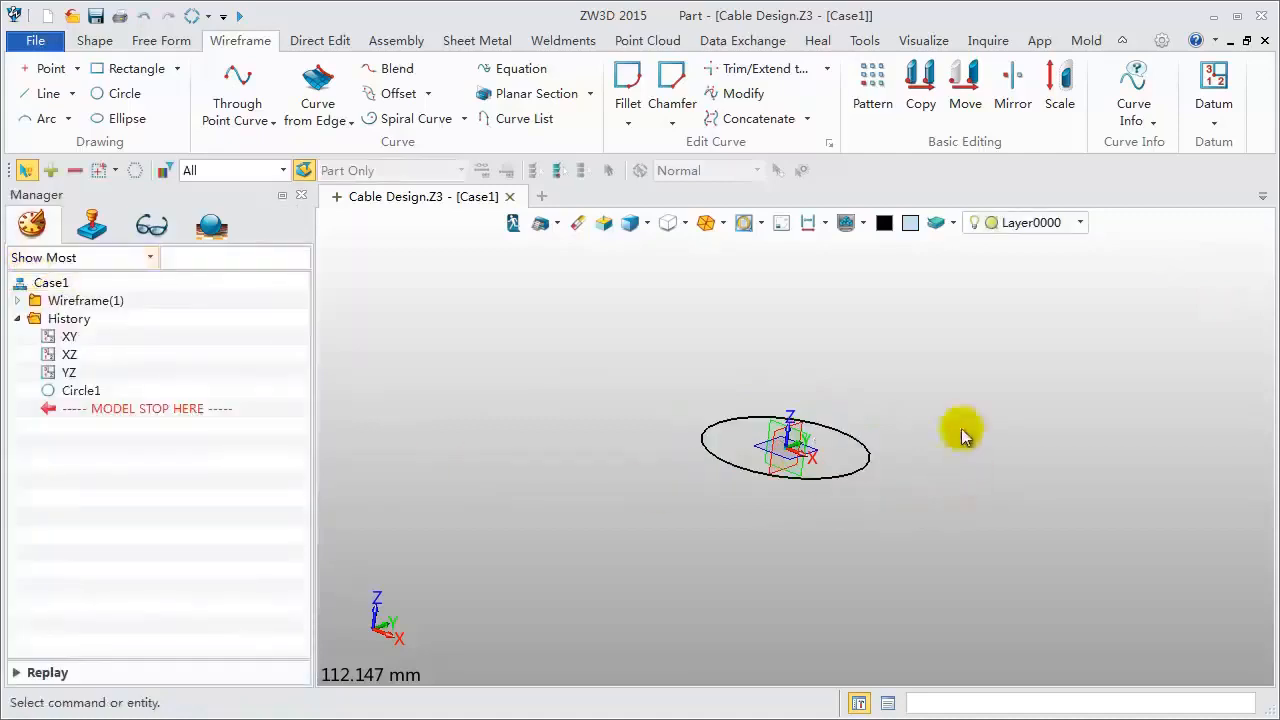
- Draw a vertical 3 mm line on the circle from point 20,0,0 to point 20,0,3
scroll(897, 398, "up", 1)
middle_click_drag(897, 398, 875, 417)
scroll(880, 422, "up", 1)
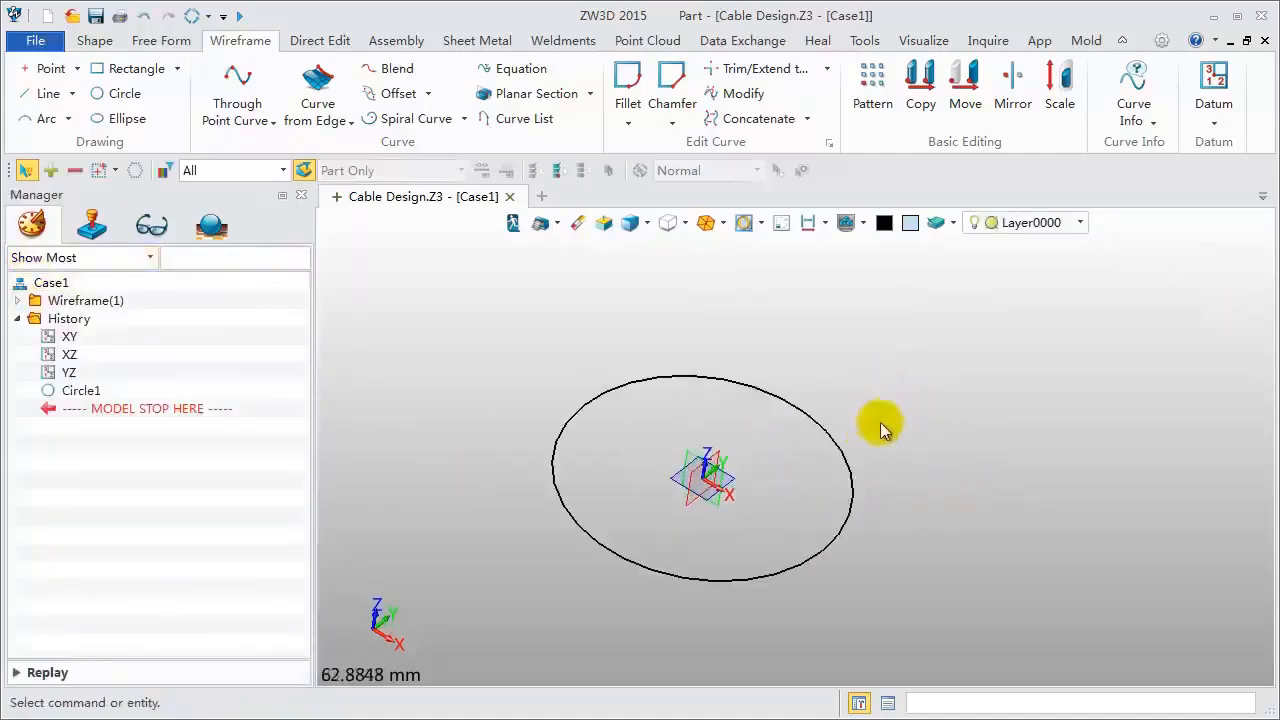
scroll(690, 532, "up", 1)
scroll(688, 531, "up", 1)
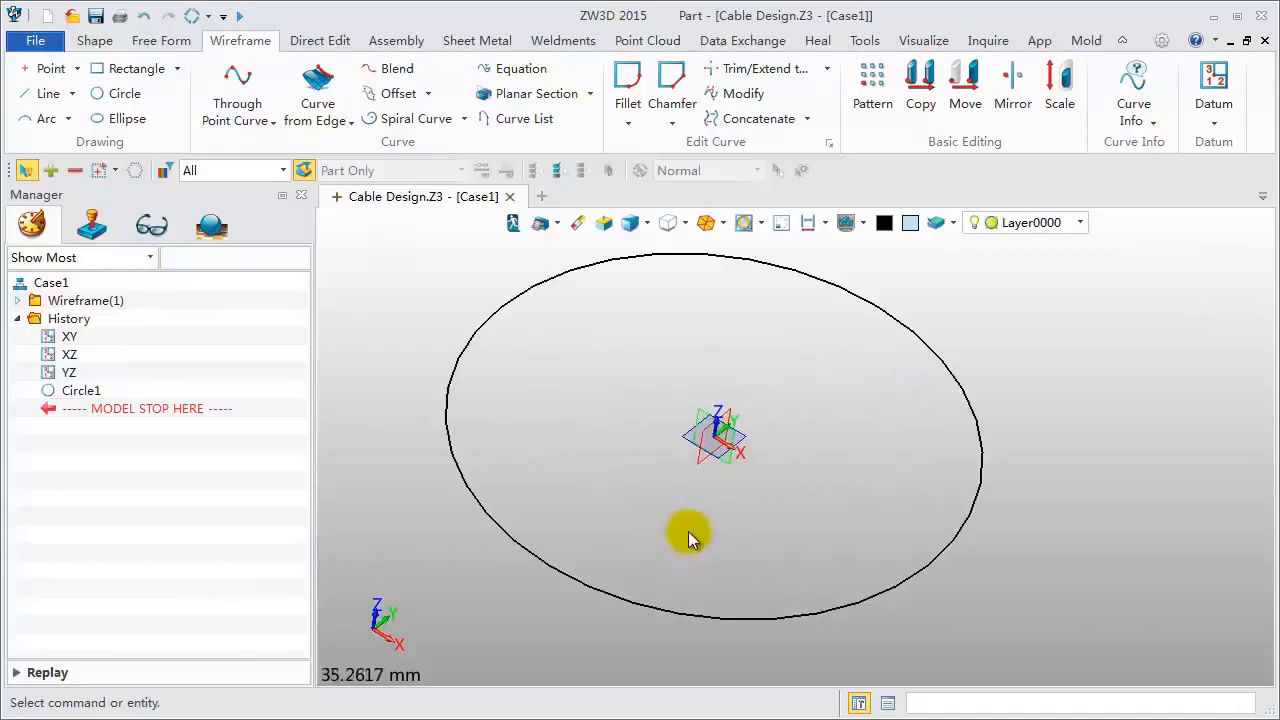
left_click(47, 93)
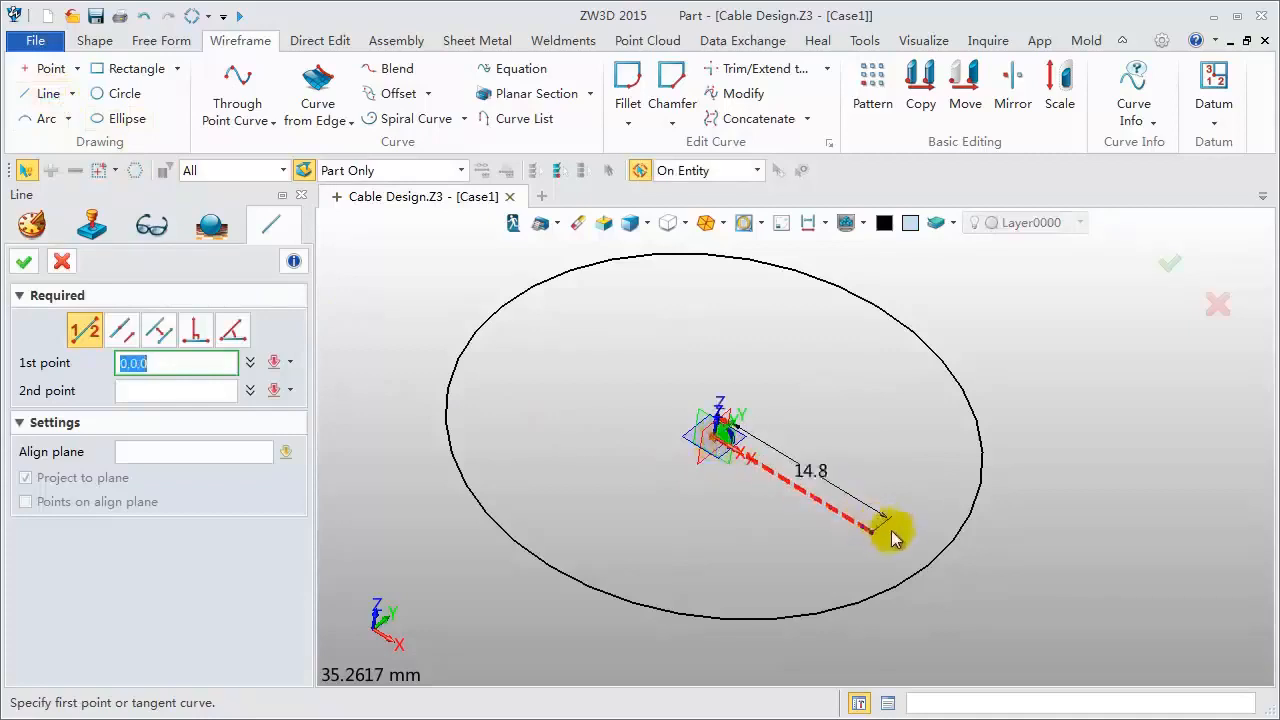
left_click(930, 563)
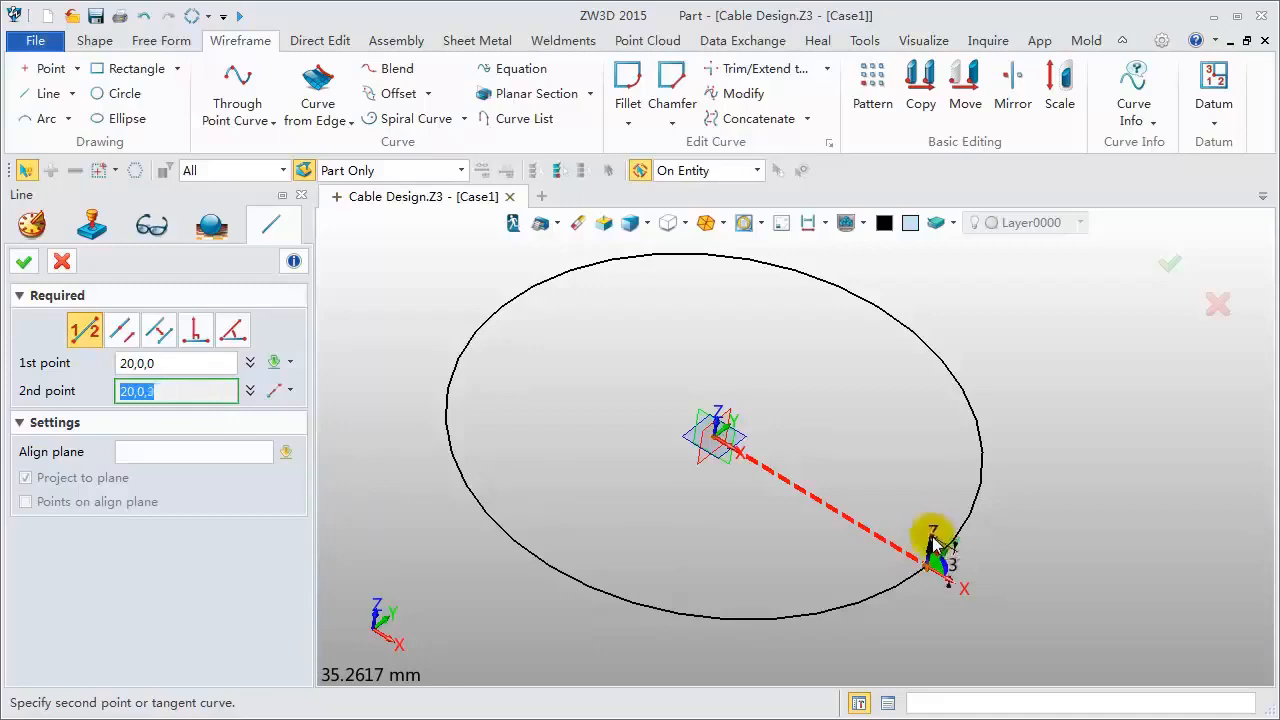
left_click(931, 543)
middle_click(932, 545)
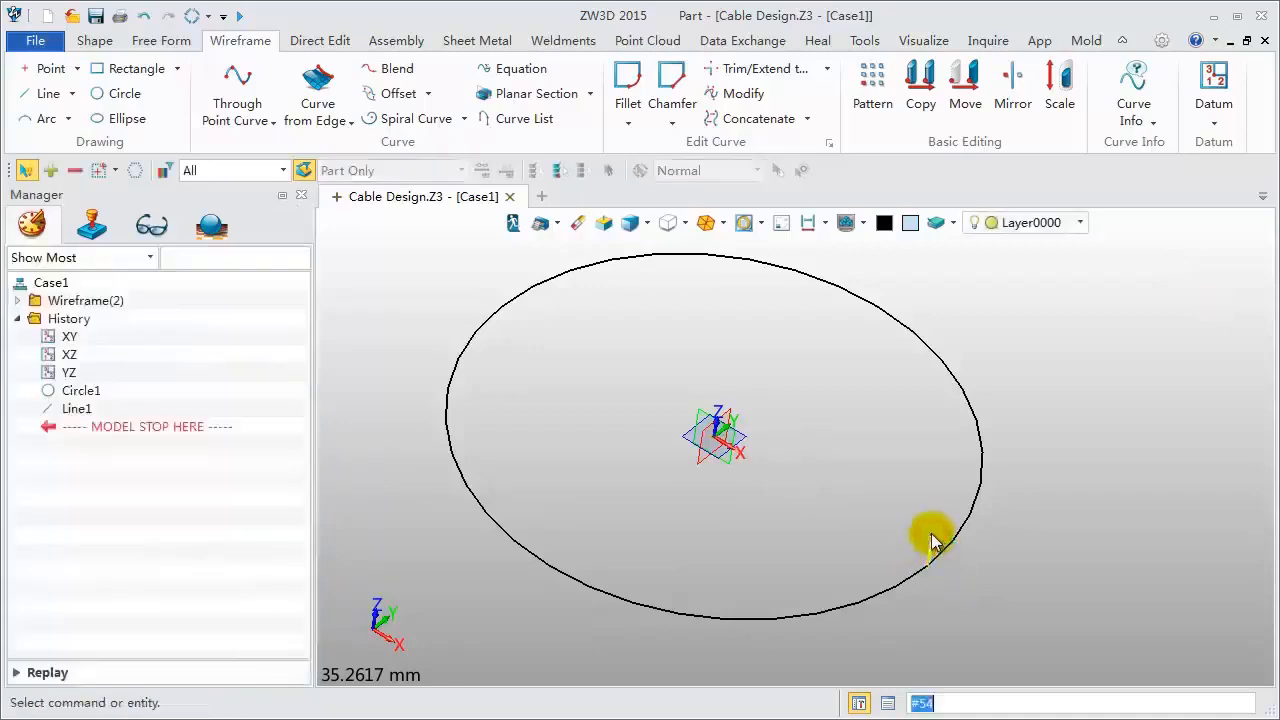
- Set up a Sweep with the short vertical line as the profile and the circle as the path
left_click(97, 44)
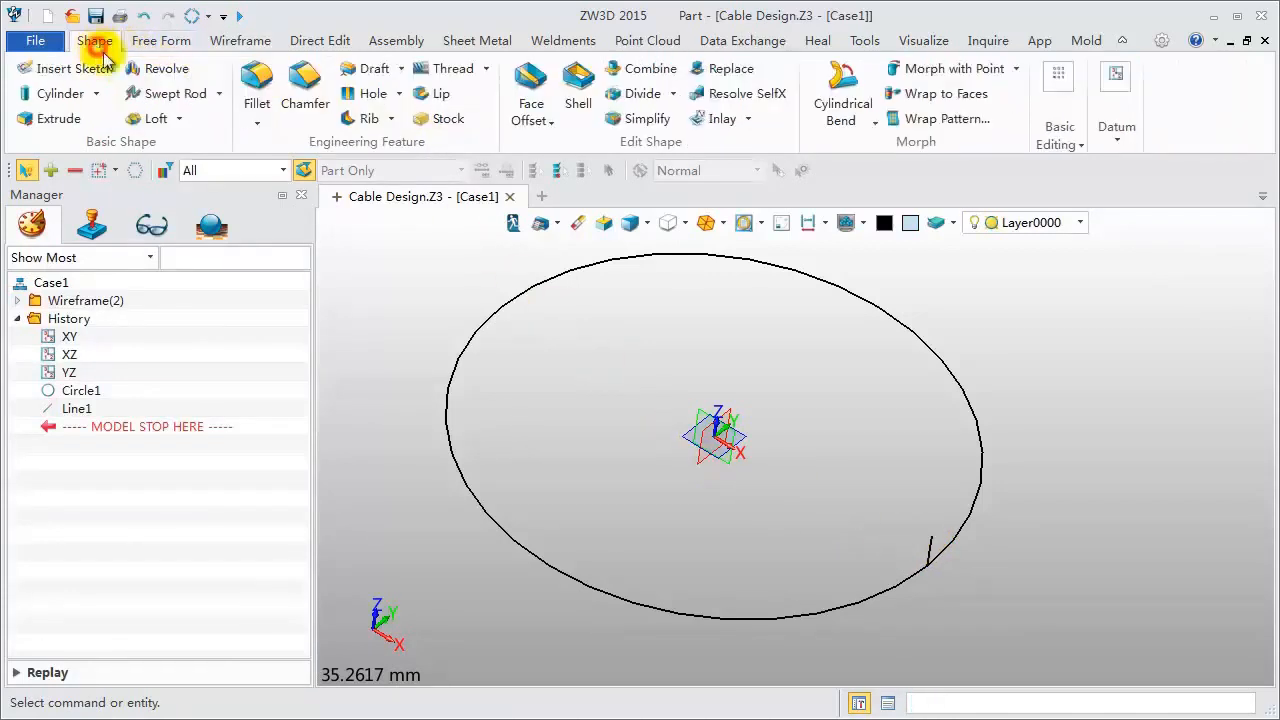
left_click(219, 93)
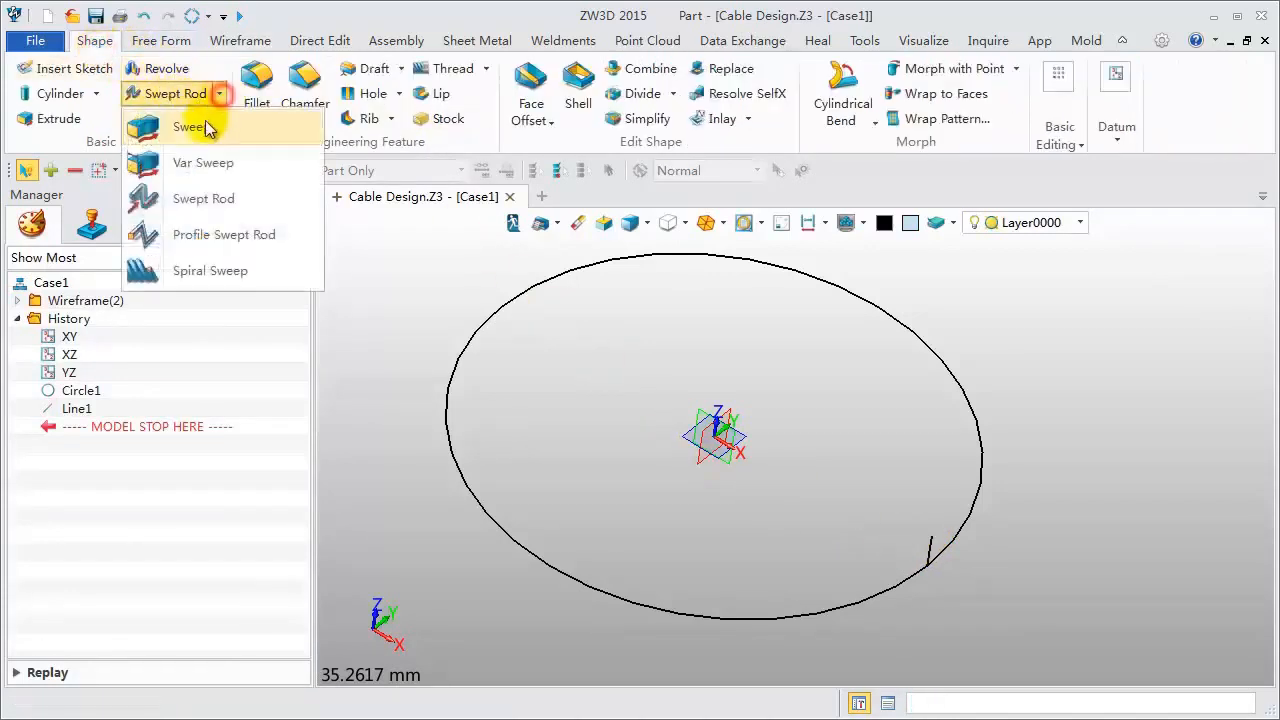
left_click(190, 127)
left_click(928, 543)
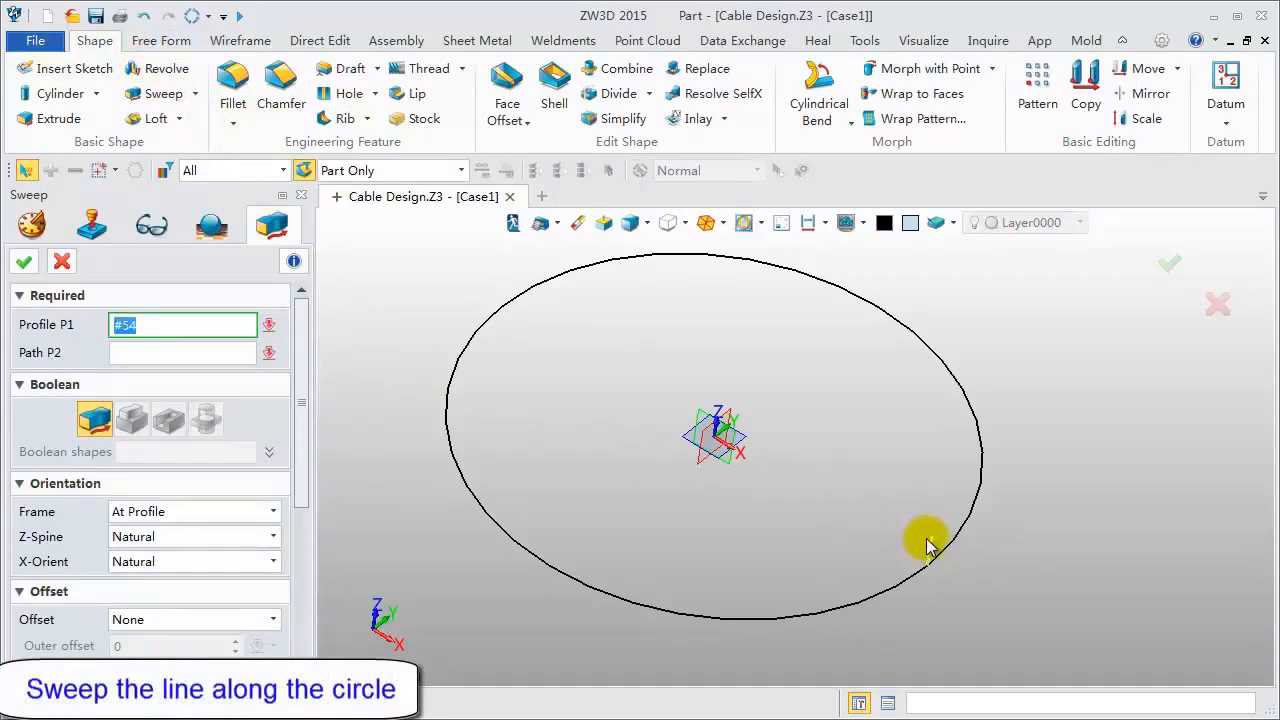
middle_click(927, 542)
left_click(960, 392)
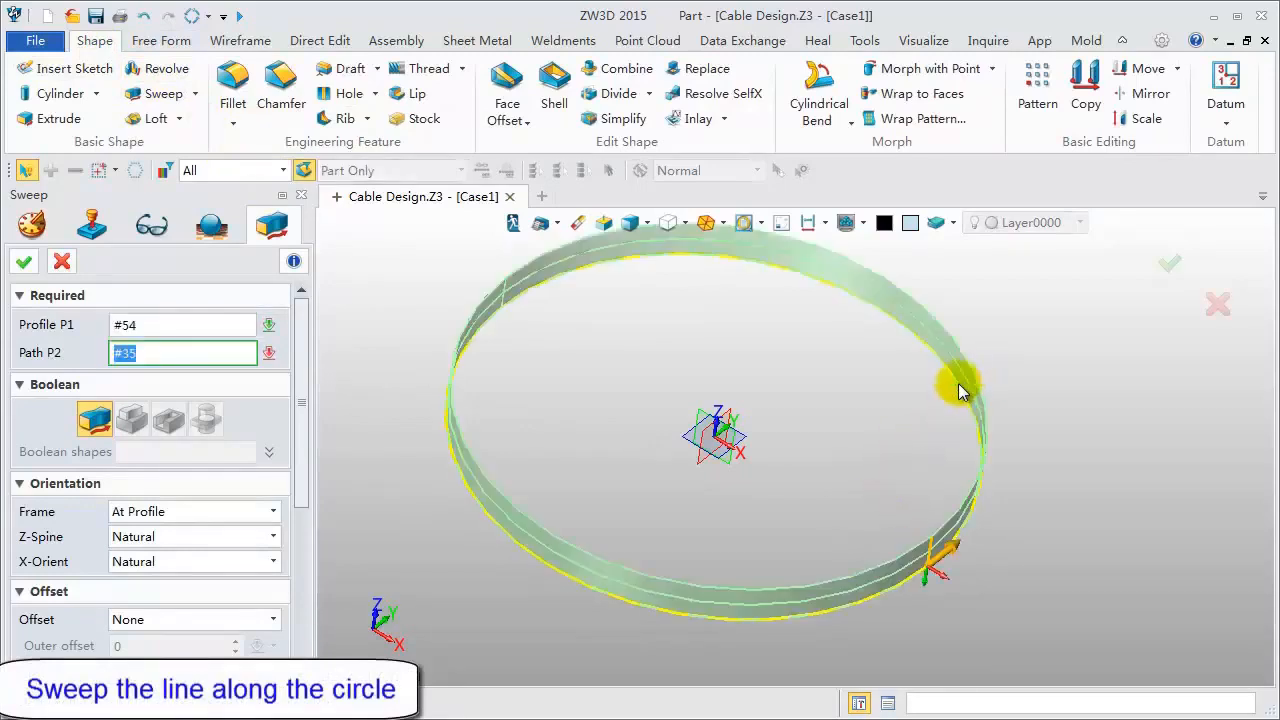
- Apply a linear twist from 0 to 10000 to the sweep and create the twisted surface
left_click_drag(303, 484, 283, 650)
left_click(99, 449)
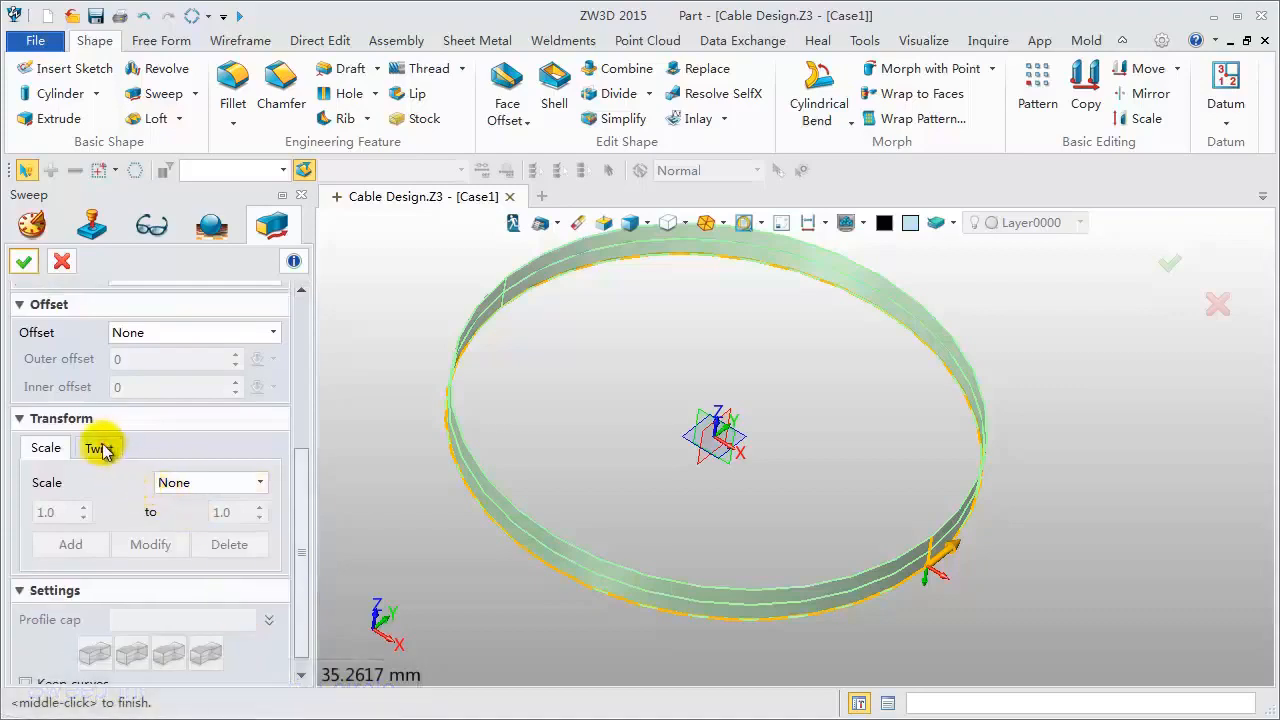
left_click(213, 485)
left_click(180, 521)
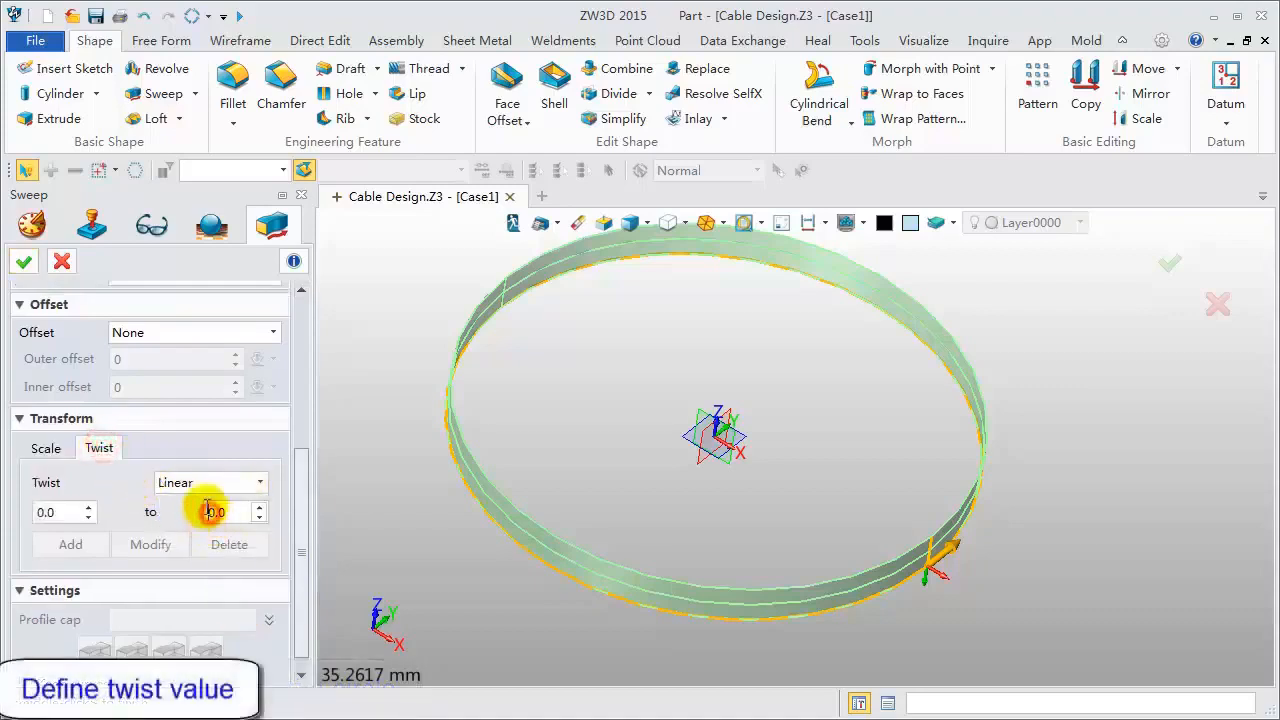
type("1000")
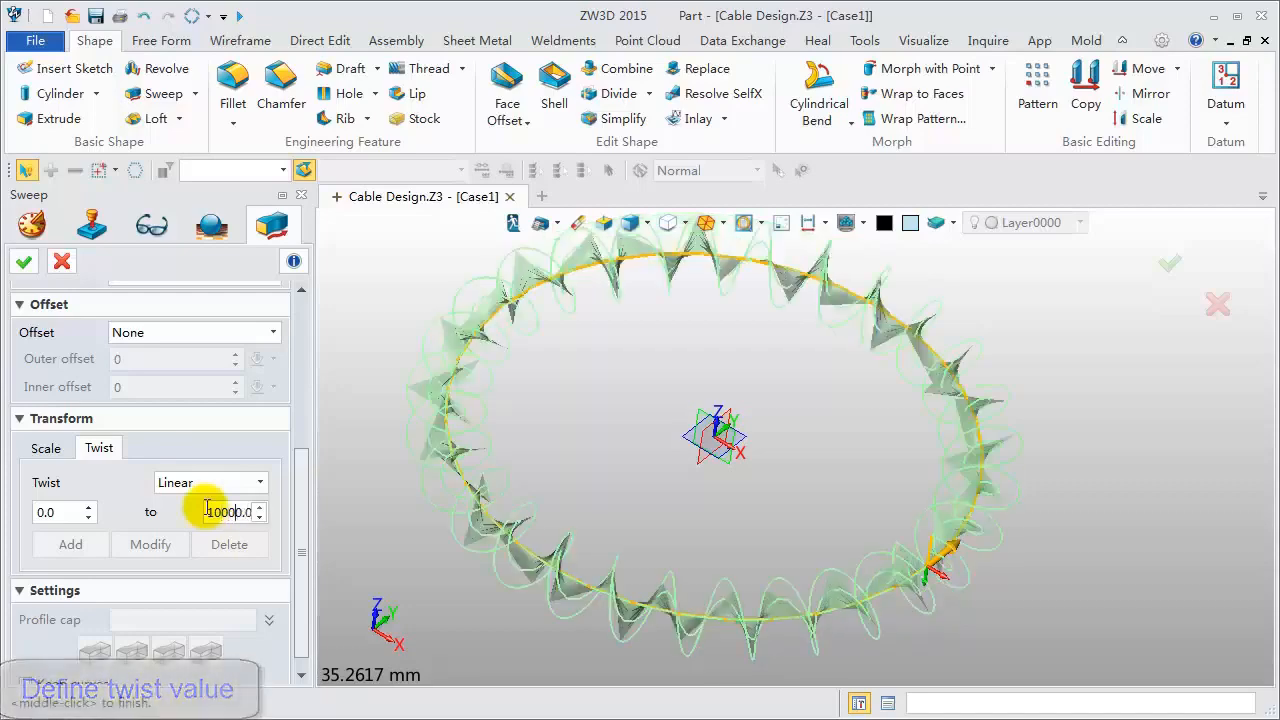
left_click(24, 262)
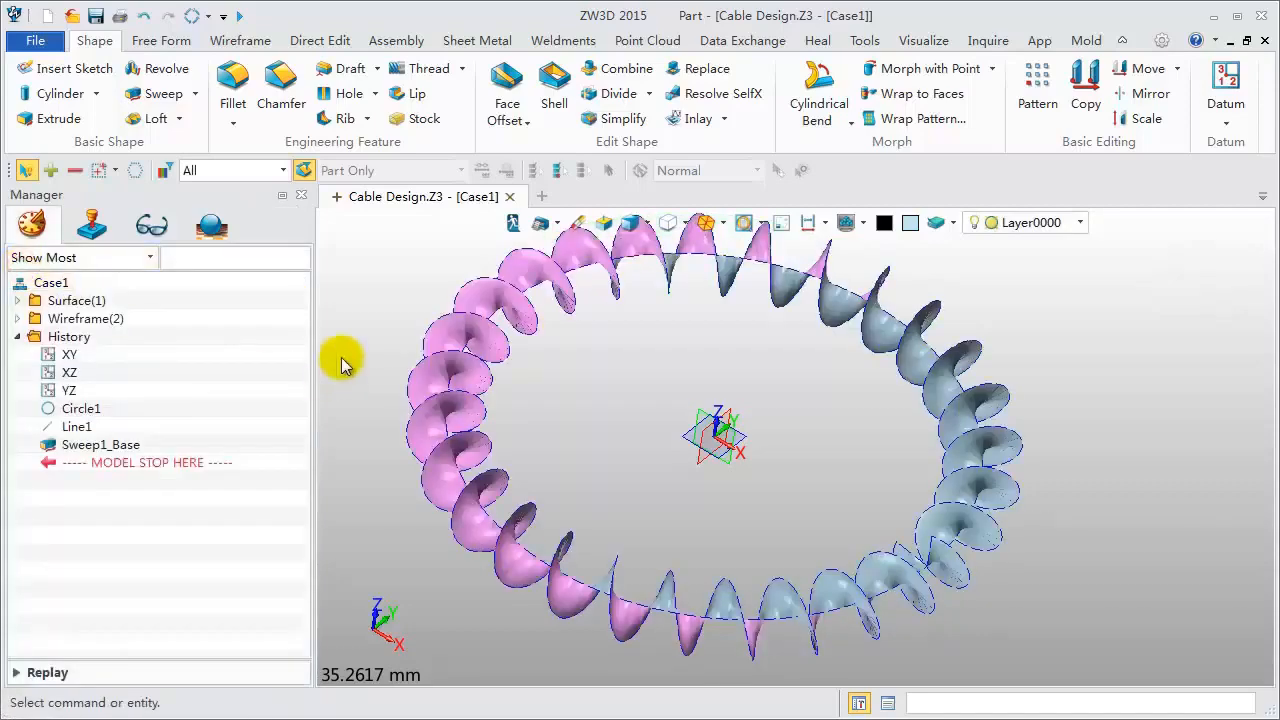
- Create a curve from the outer helical edge of the twisted sweep surface
left_click(227, 47)
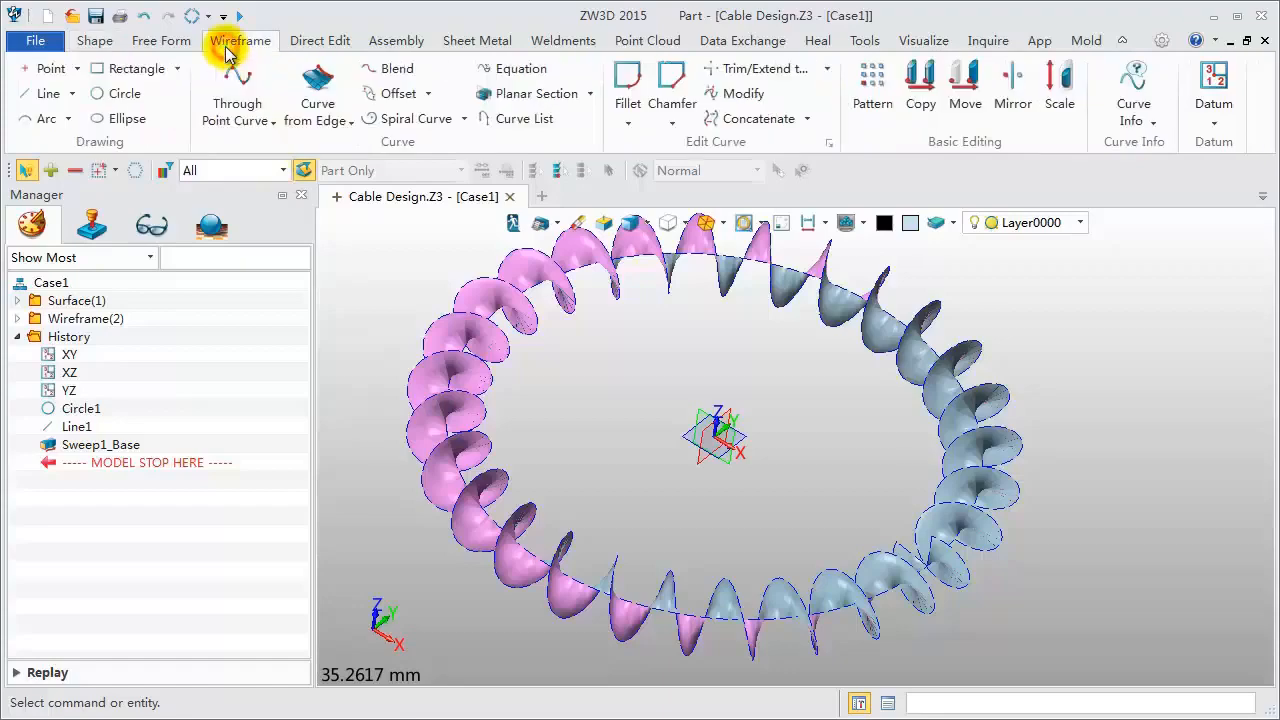
left_click(322, 88)
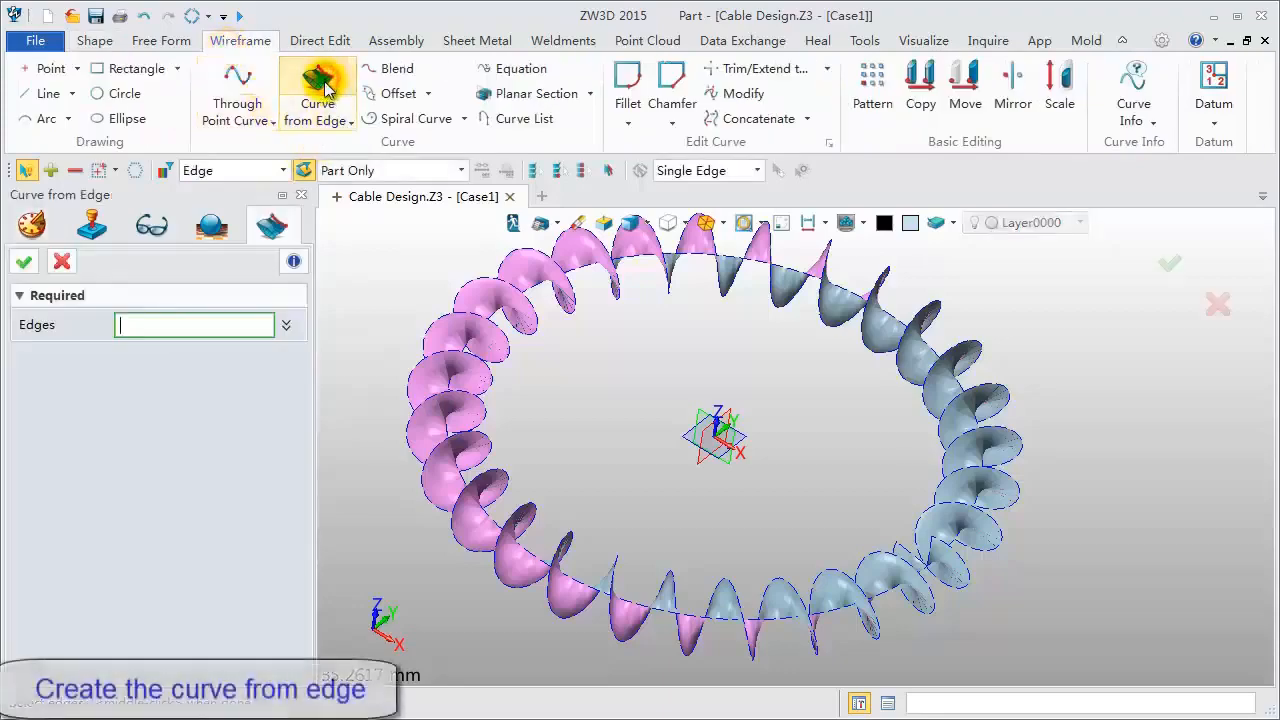
left_click(476, 274)
left_click(24, 264)
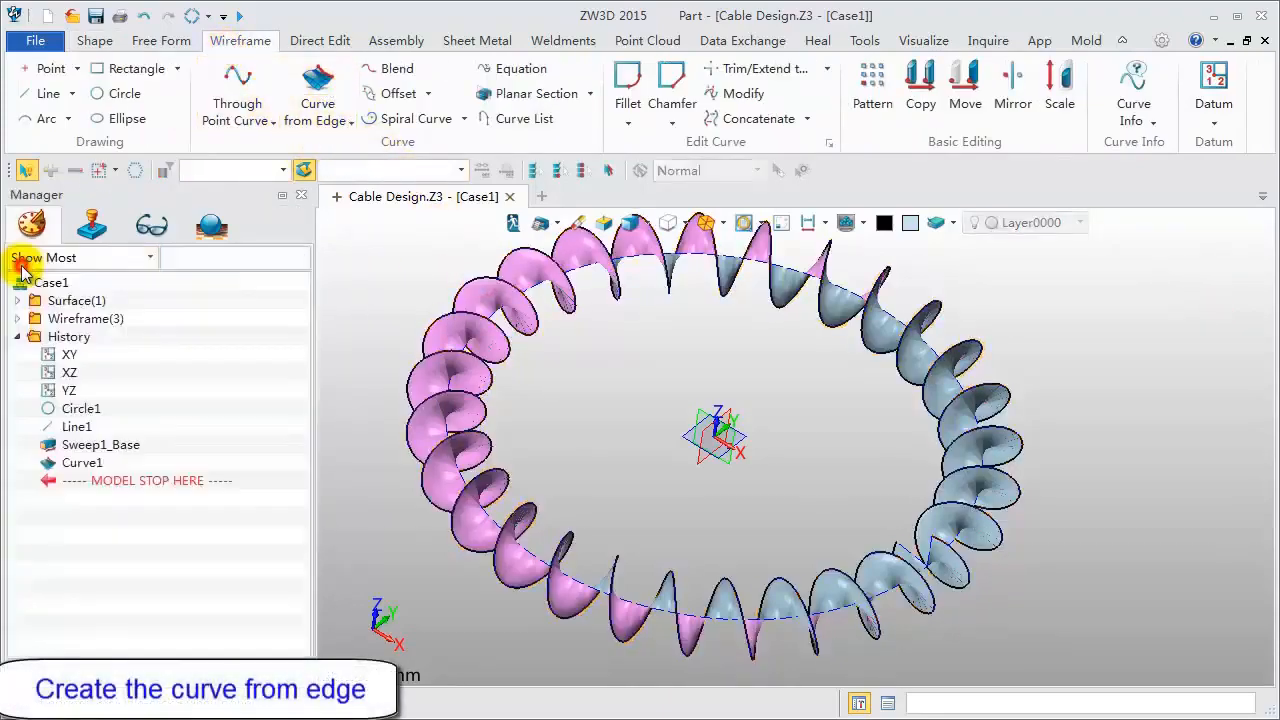
- Blank the twisted sweep surface, leaving the wireframe curves displayed
left_click(18, 301)
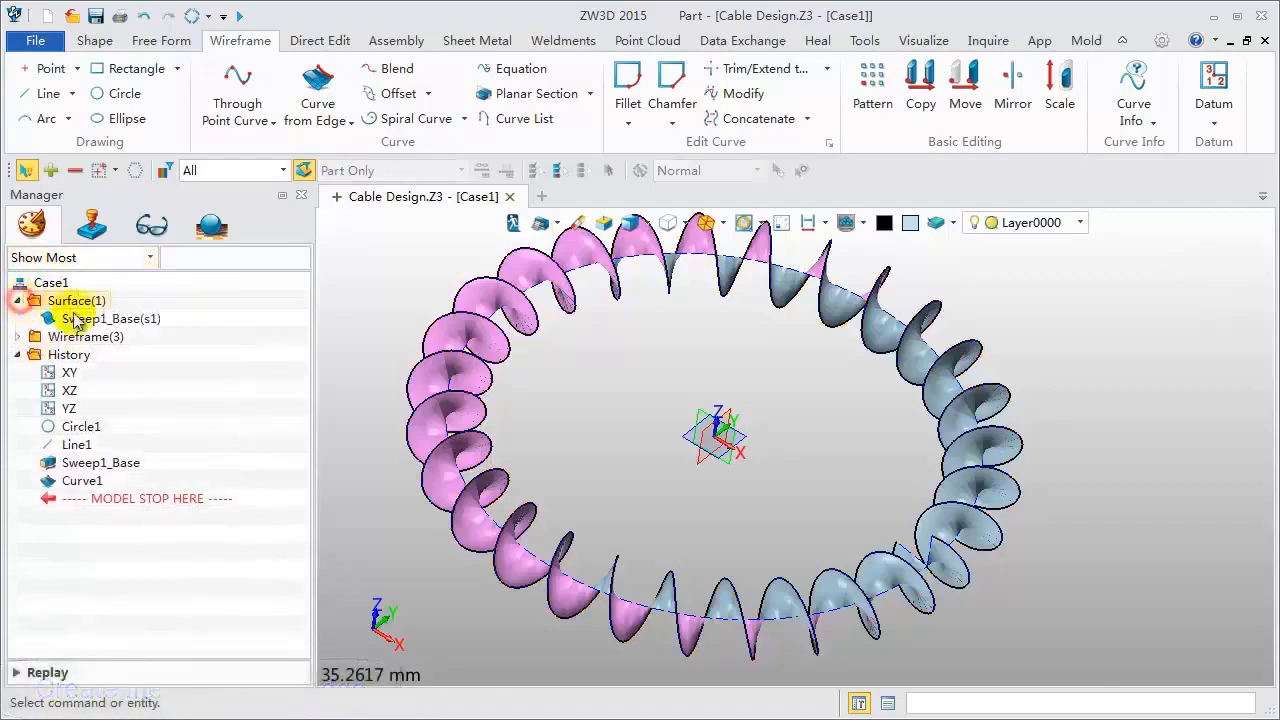
left_click(100, 319)
right_click(170, 320)
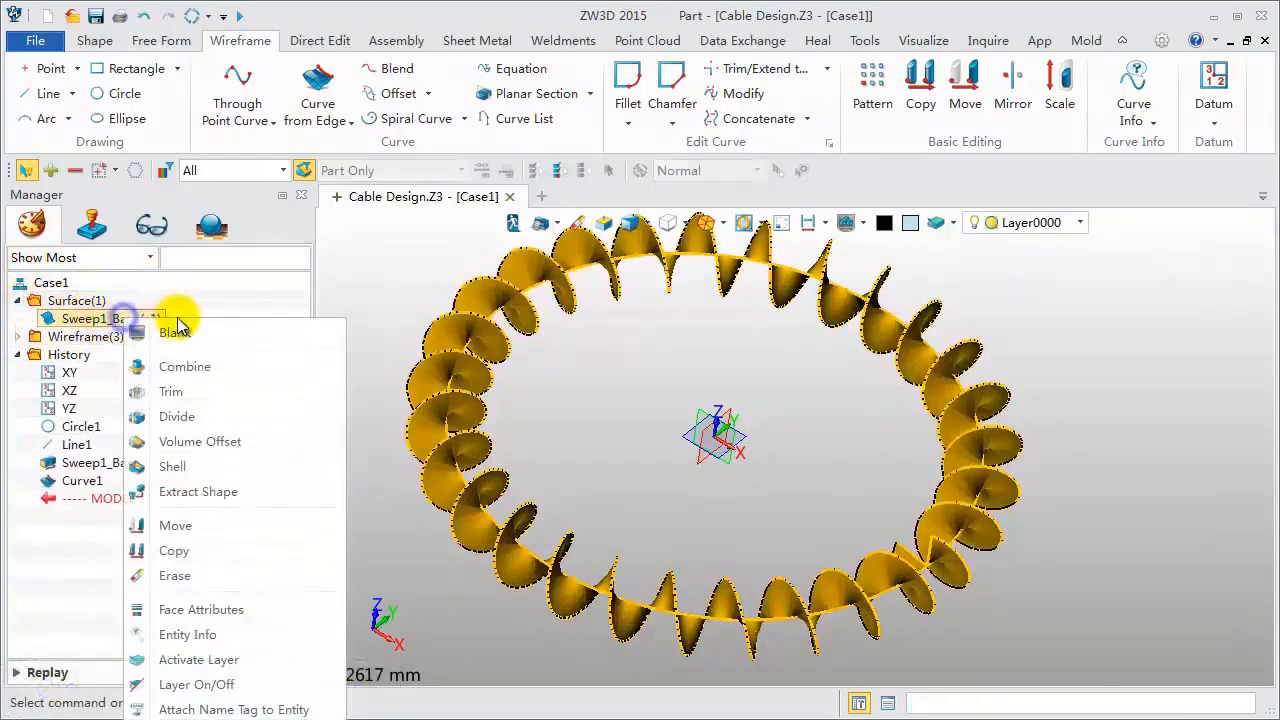
left_click(185, 333)
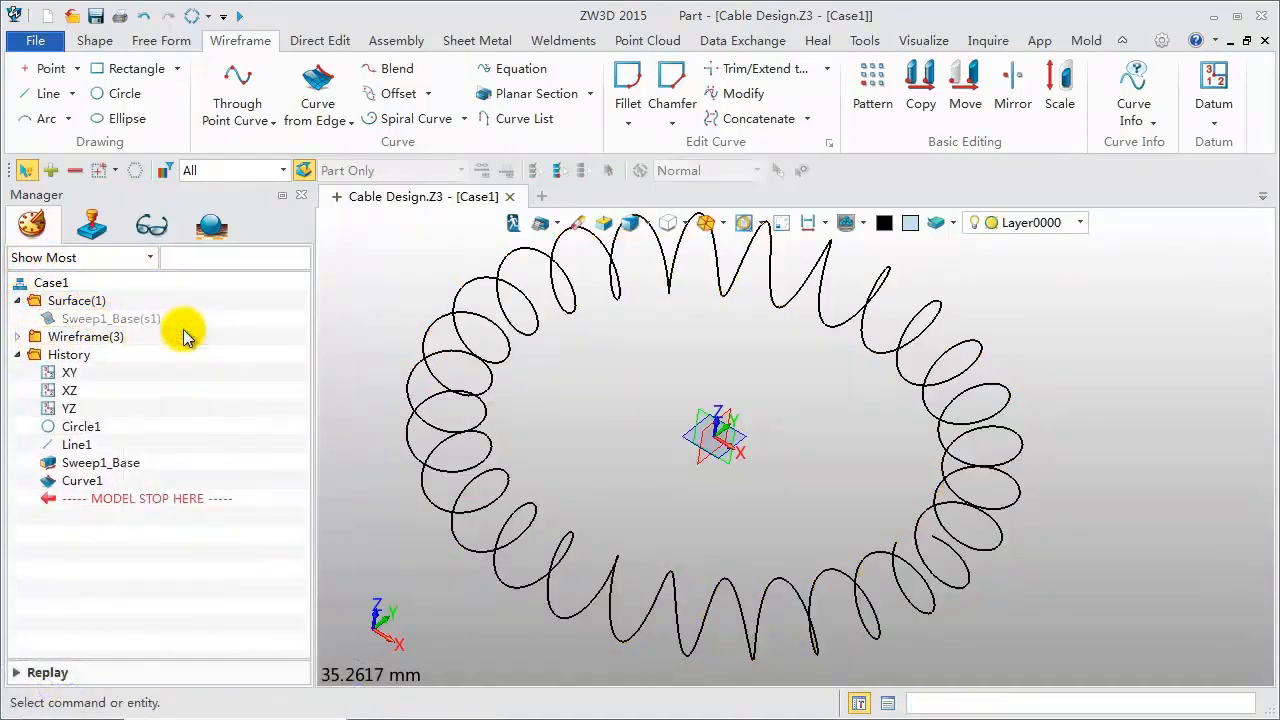
- Close the gap between the coiled curve's two ends with a tangent blend curve, weight 1 at both ends
left_click(397, 68)
left_click(944, 496)
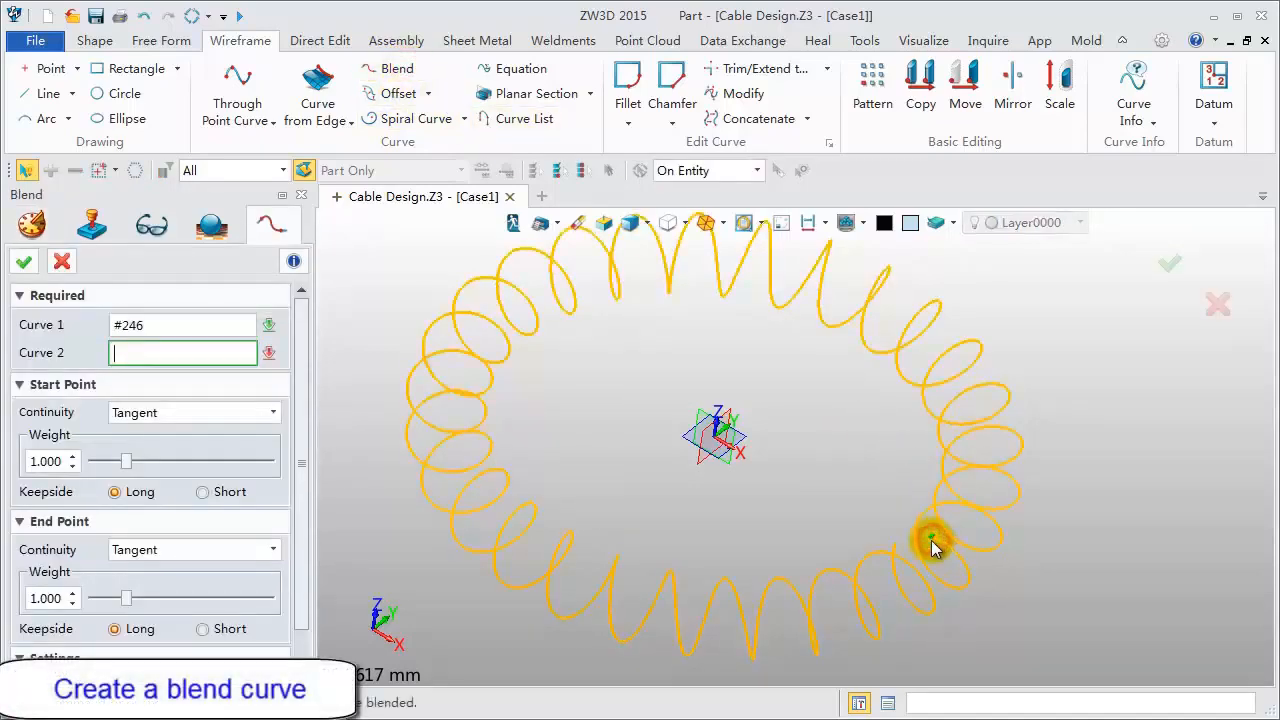
left_click(899, 546)
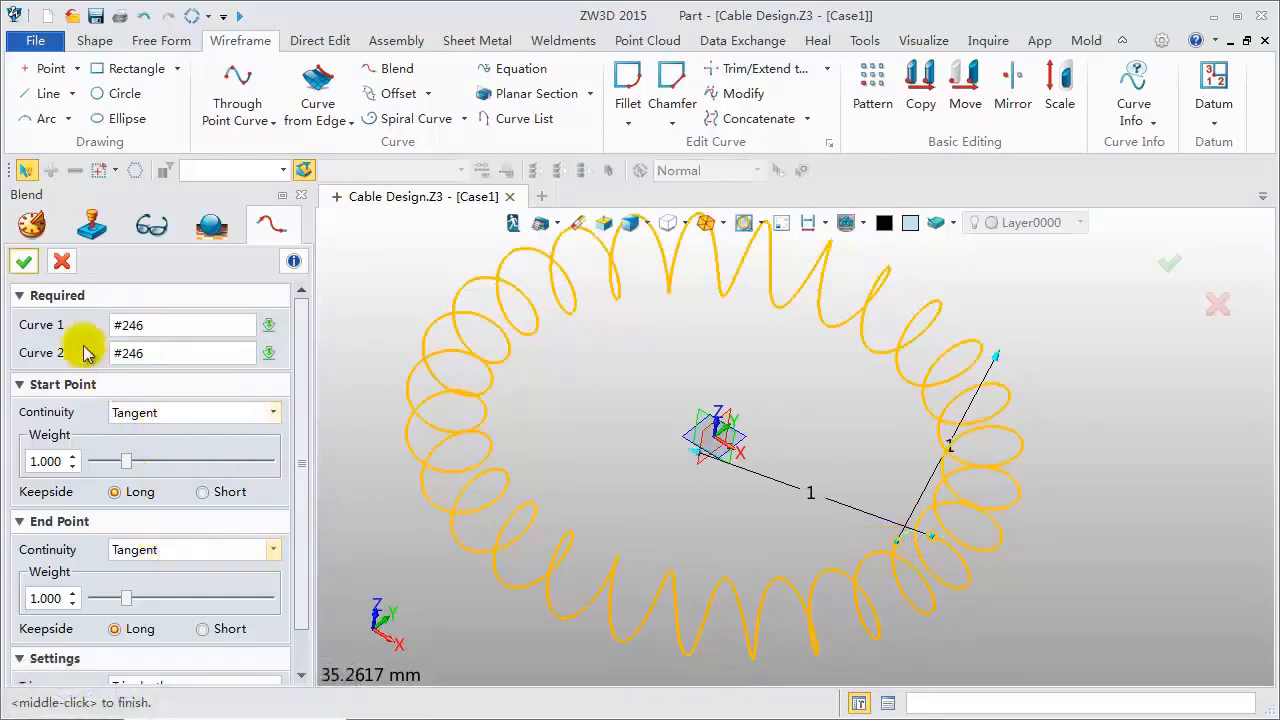
left_click(24, 262)
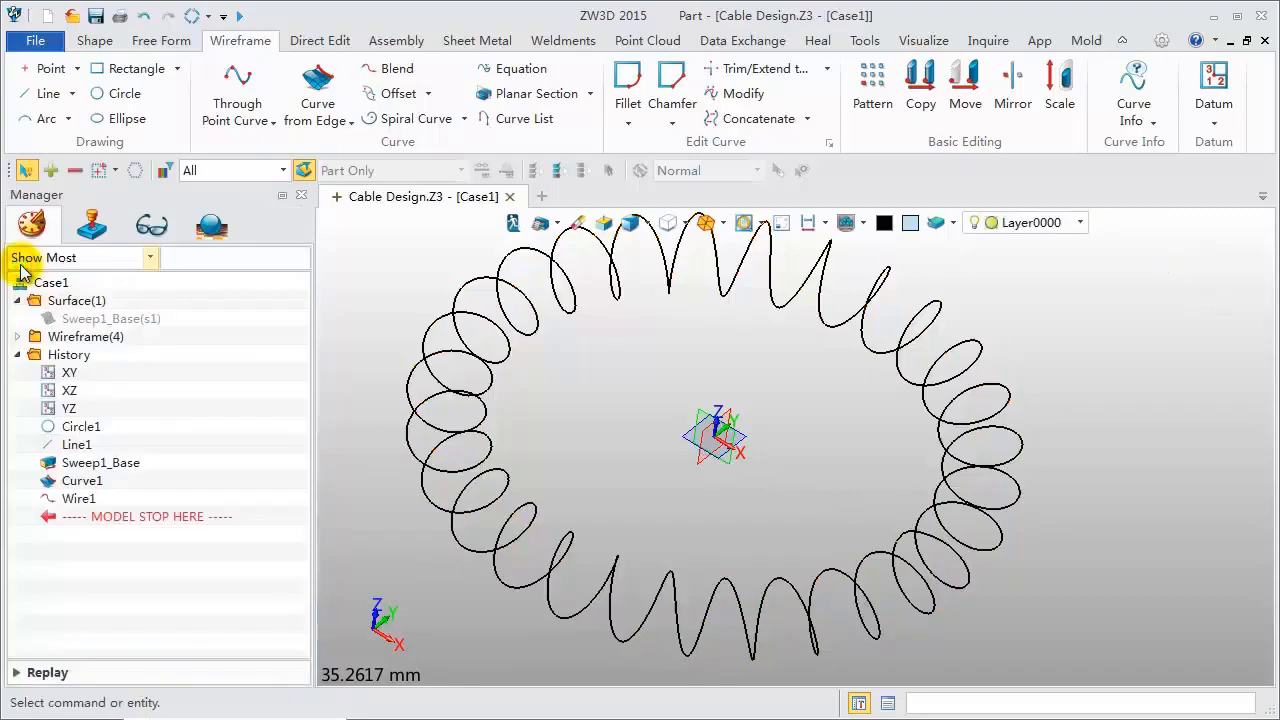
- Set up a Swept Rod with a 1.5 mm diameter along both the coiled curve and the blend curve
scroll(401, 297, "down", 2)
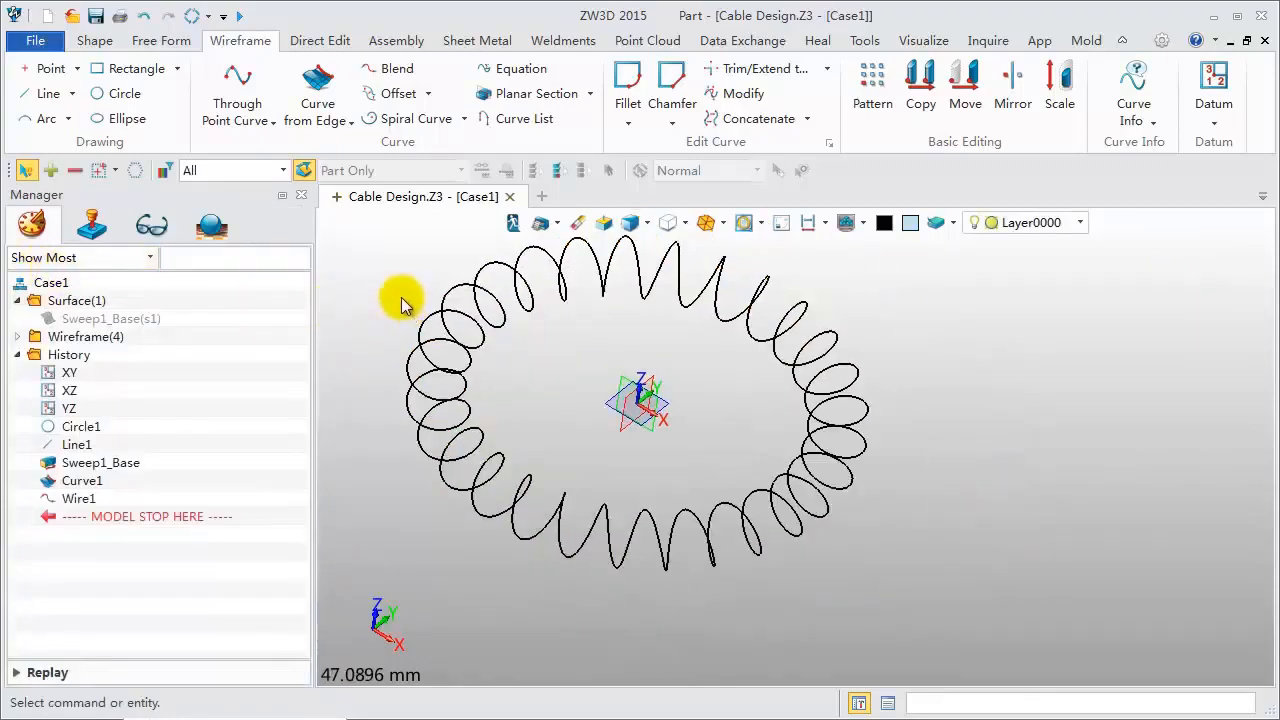
middle_click_drag(401, 297, 482, 322)
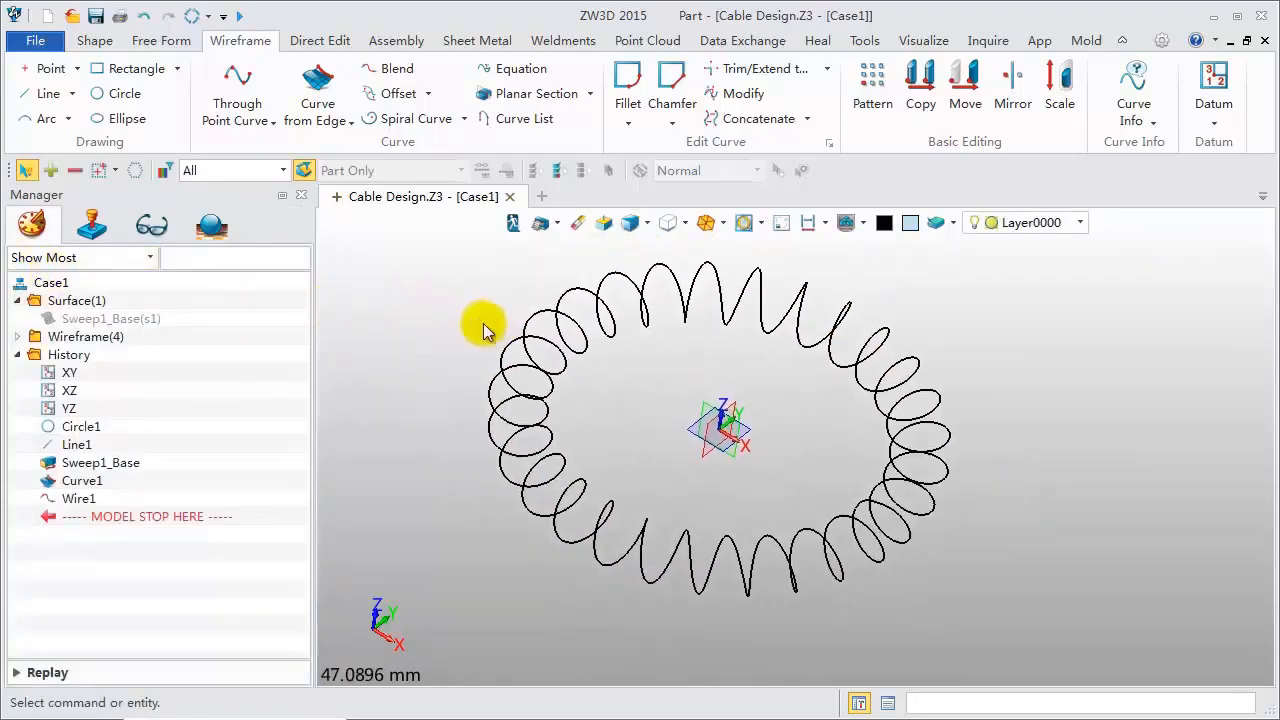
left_click(98, 43)
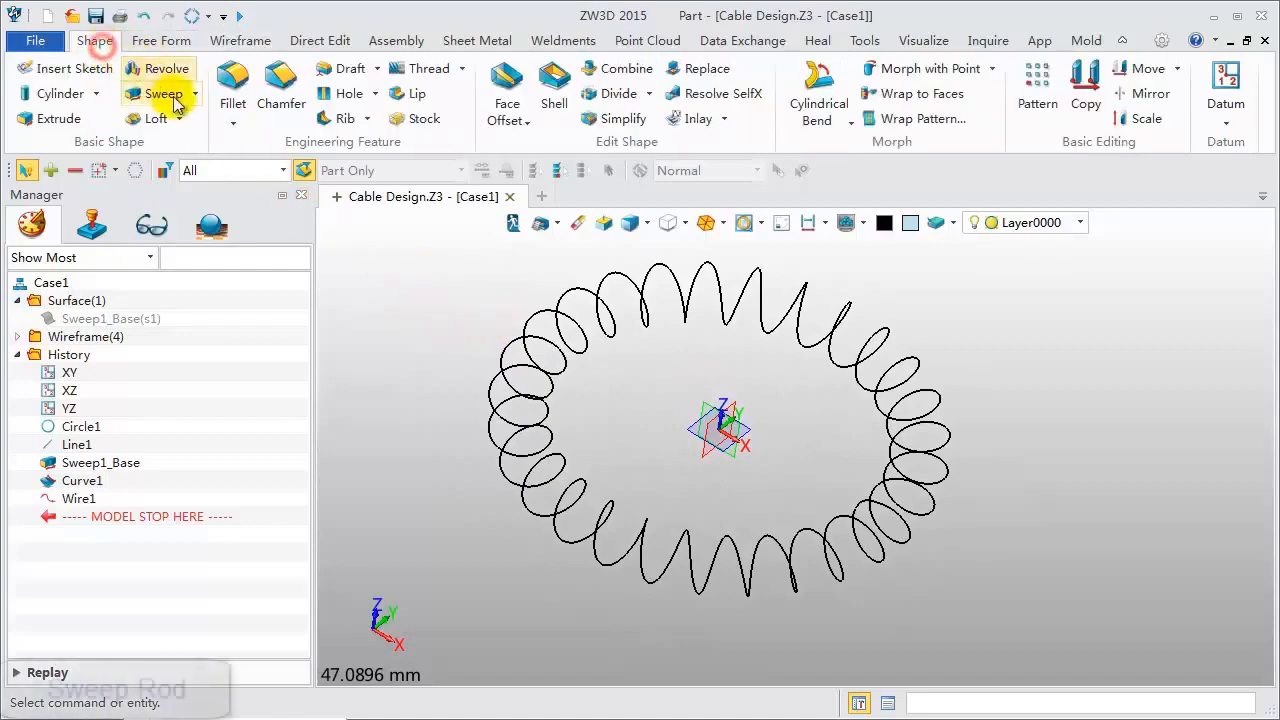
left_click(195, 93)
left_click(210, 197)
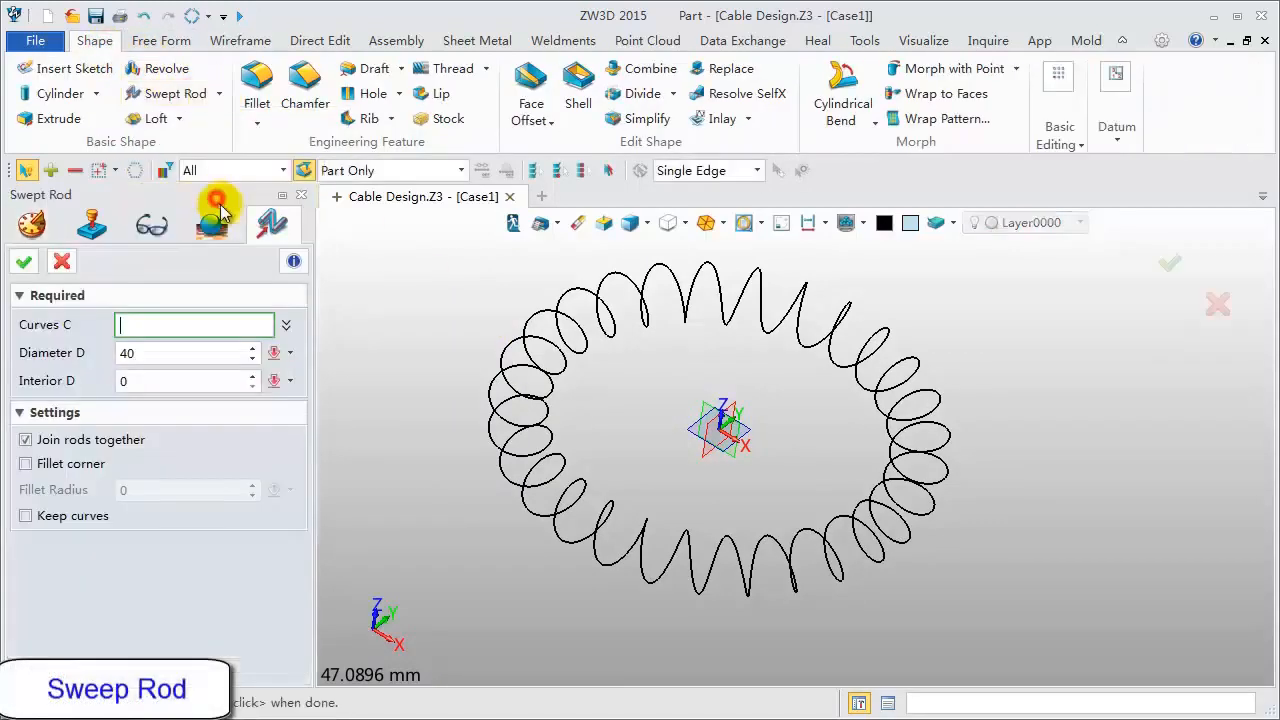
left_click(552, 339)
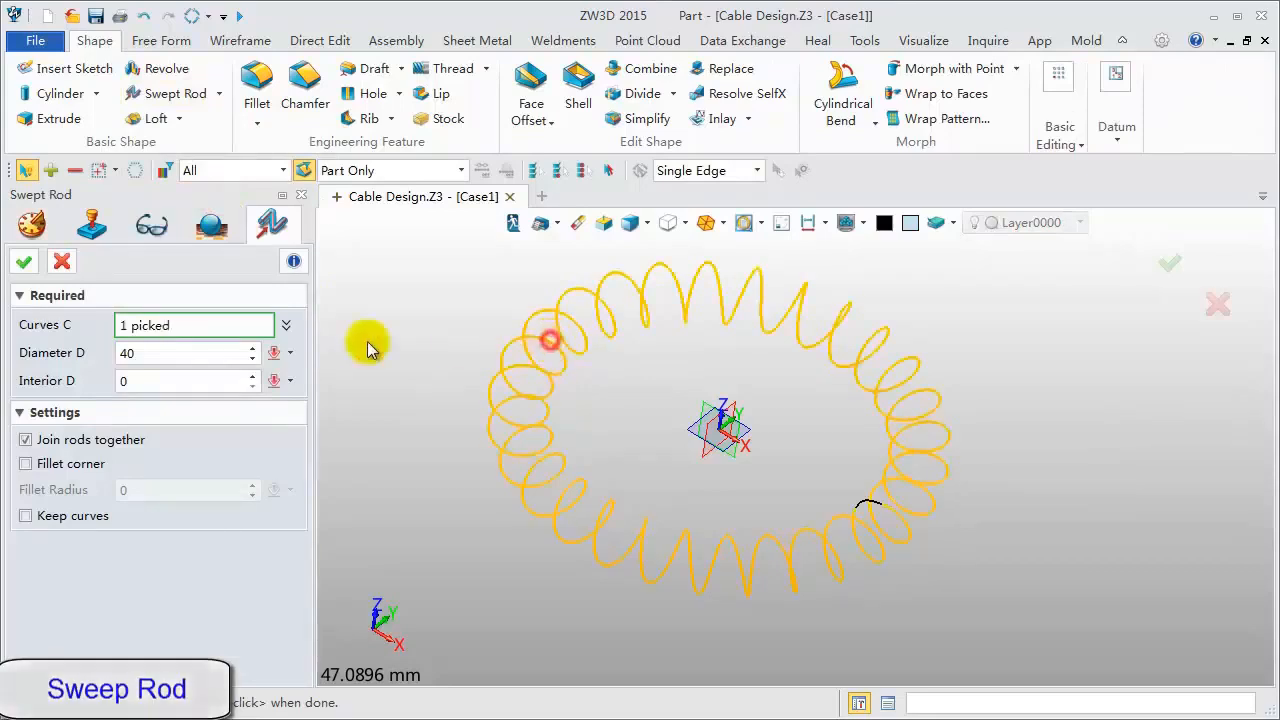
left_click(171, 352)
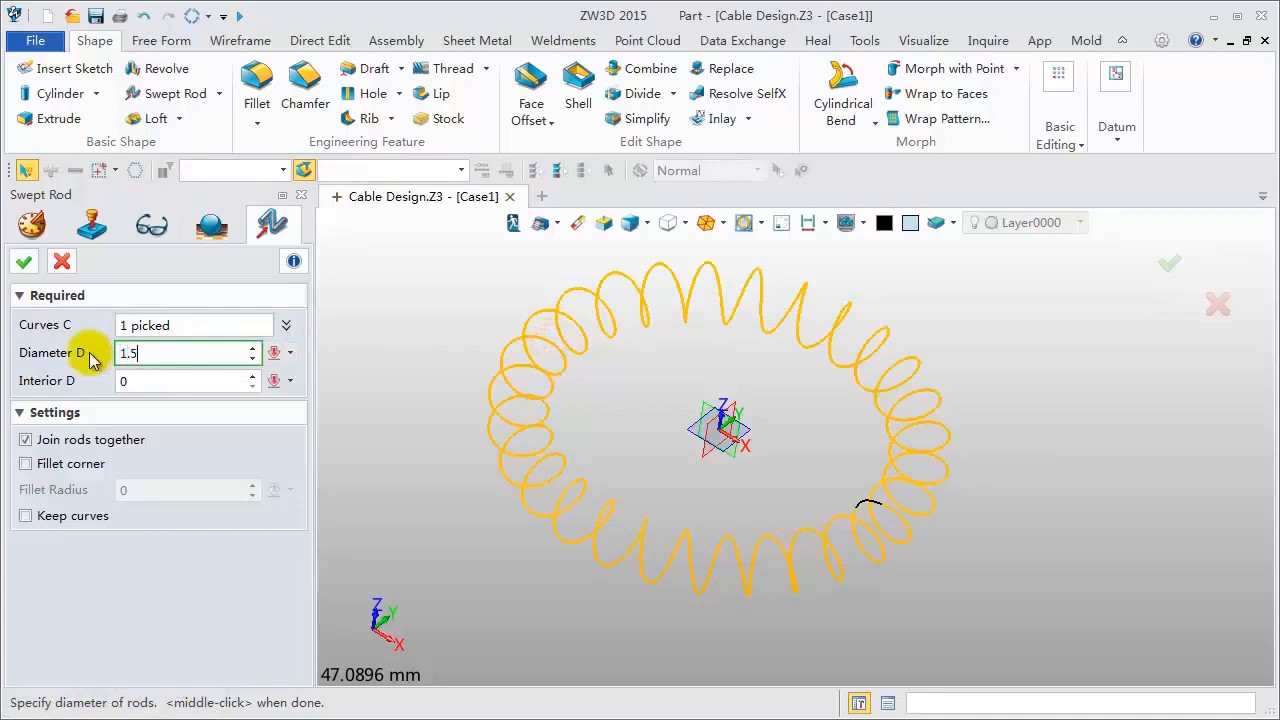
type("1.5")
left_click(190, 325)
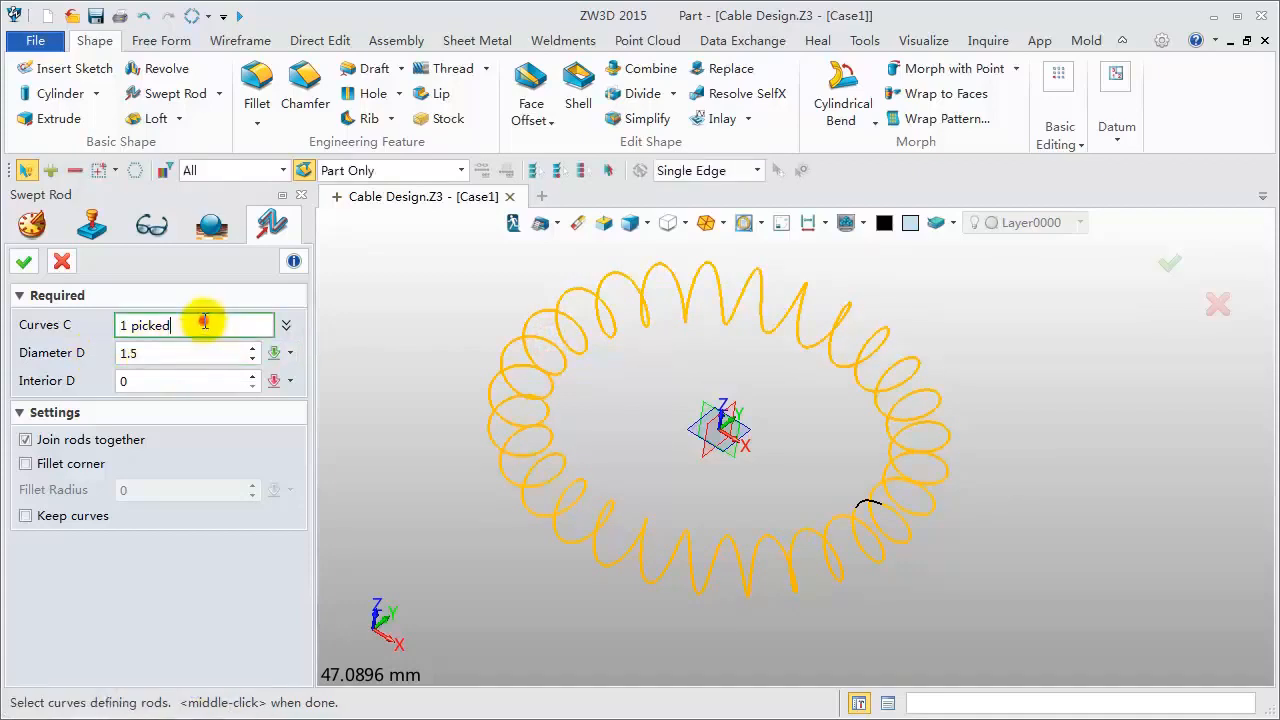
left_click(870, 505)
- Set the face colour to orange and create the swept rod with joined rods
left_click(910, 222)
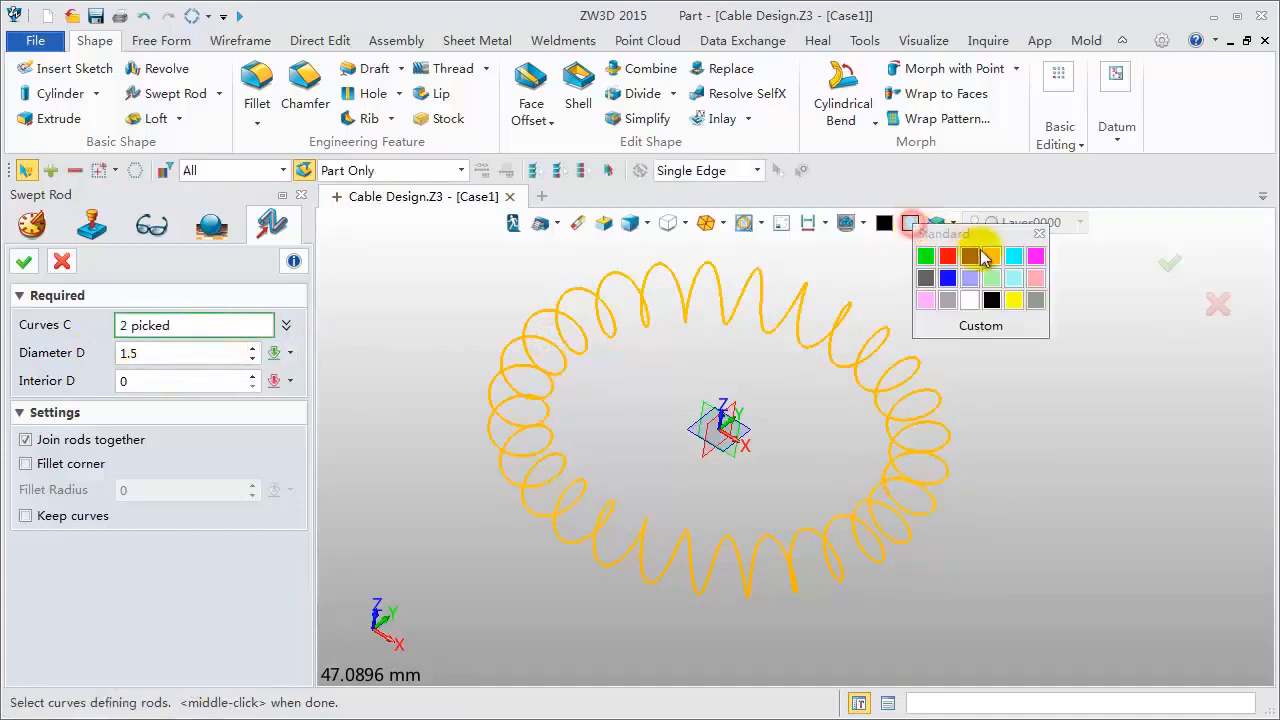
left_click(993, 258)
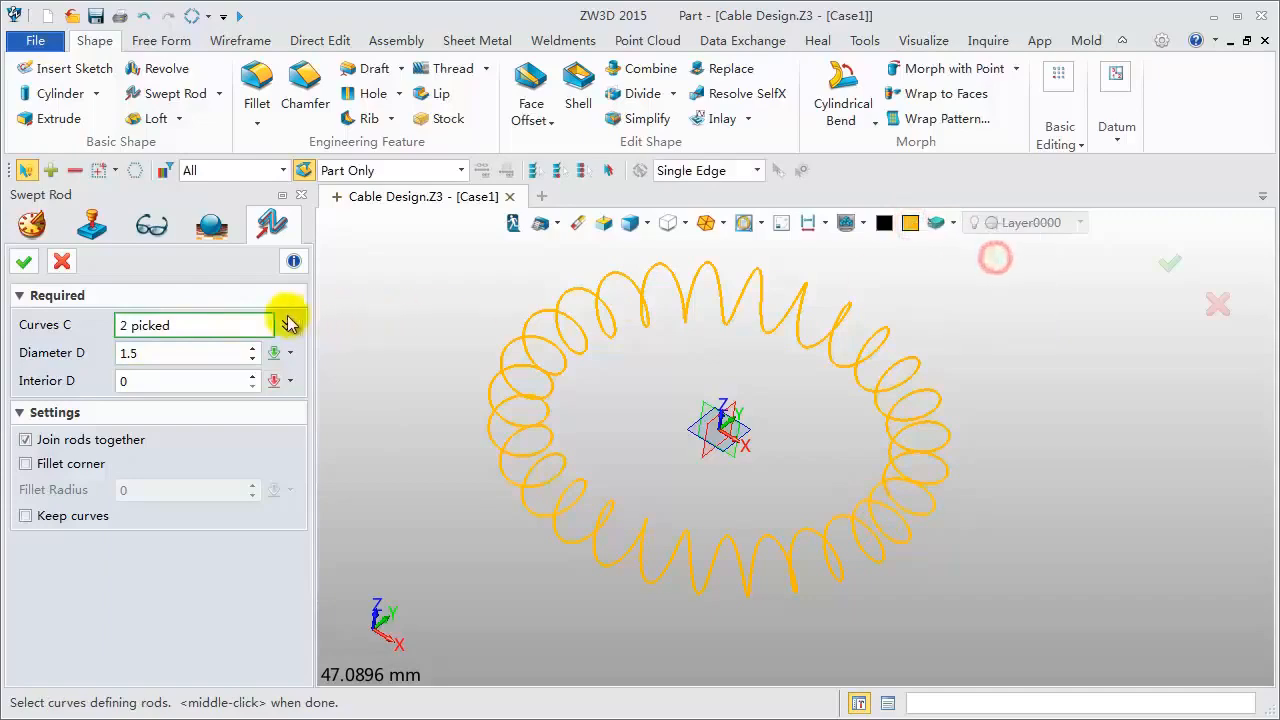
left_click(22, 265)
- List the part's solid bodies and inspect the finished coiled rod
mouse_move(410, 311)
right_mouse_down()
mouse_move(409, 328)
mouse_move(410, 308)
right_mouse_up()
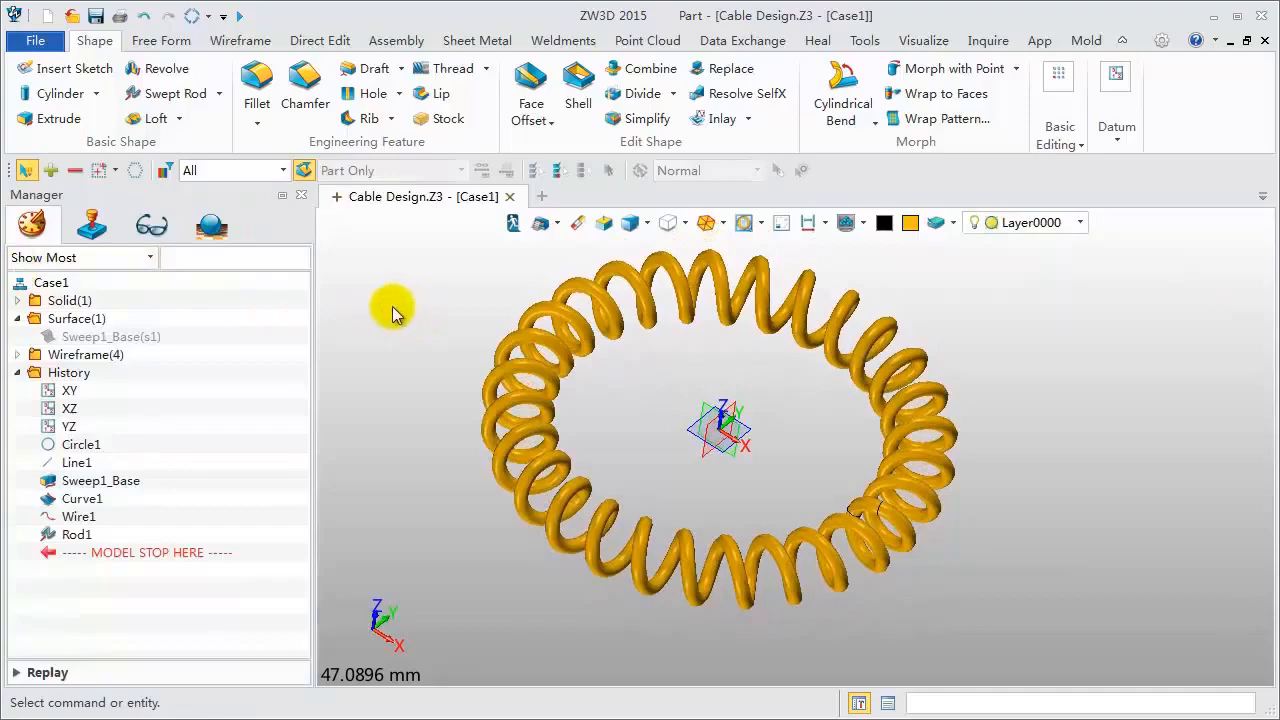
left_click(18, 301)
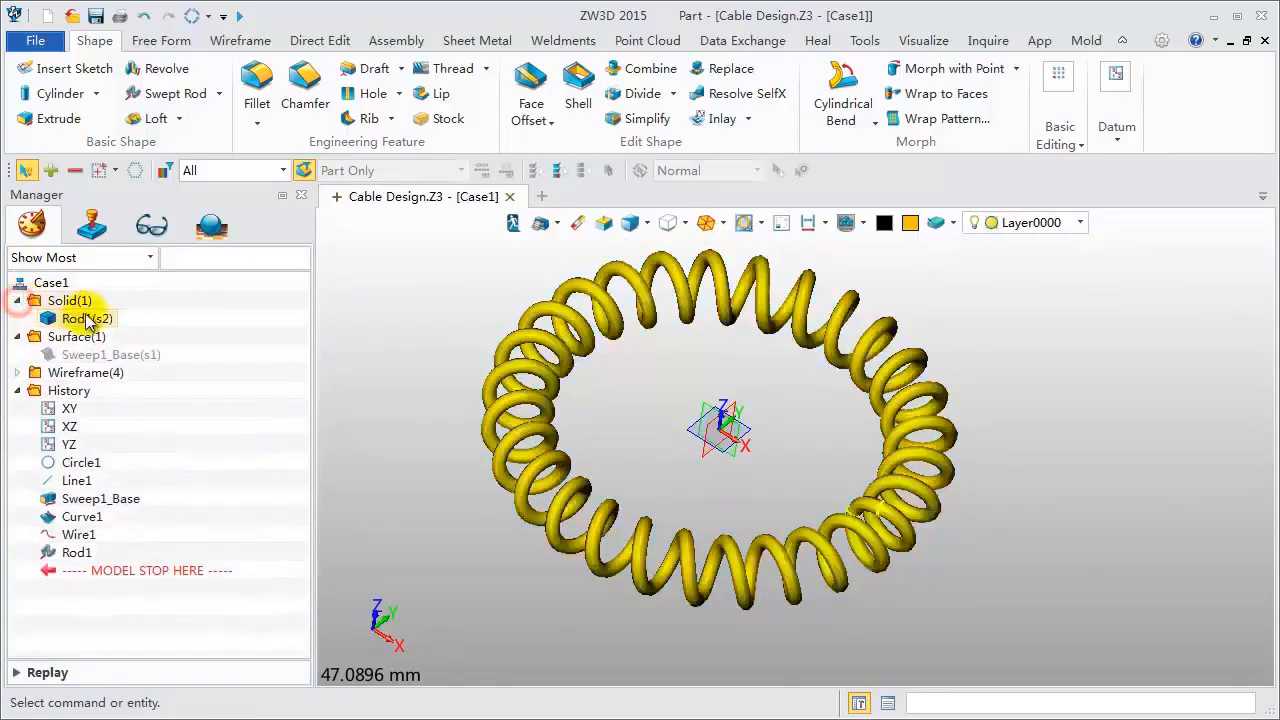
right_click_drag(380, 309, 414, 341)
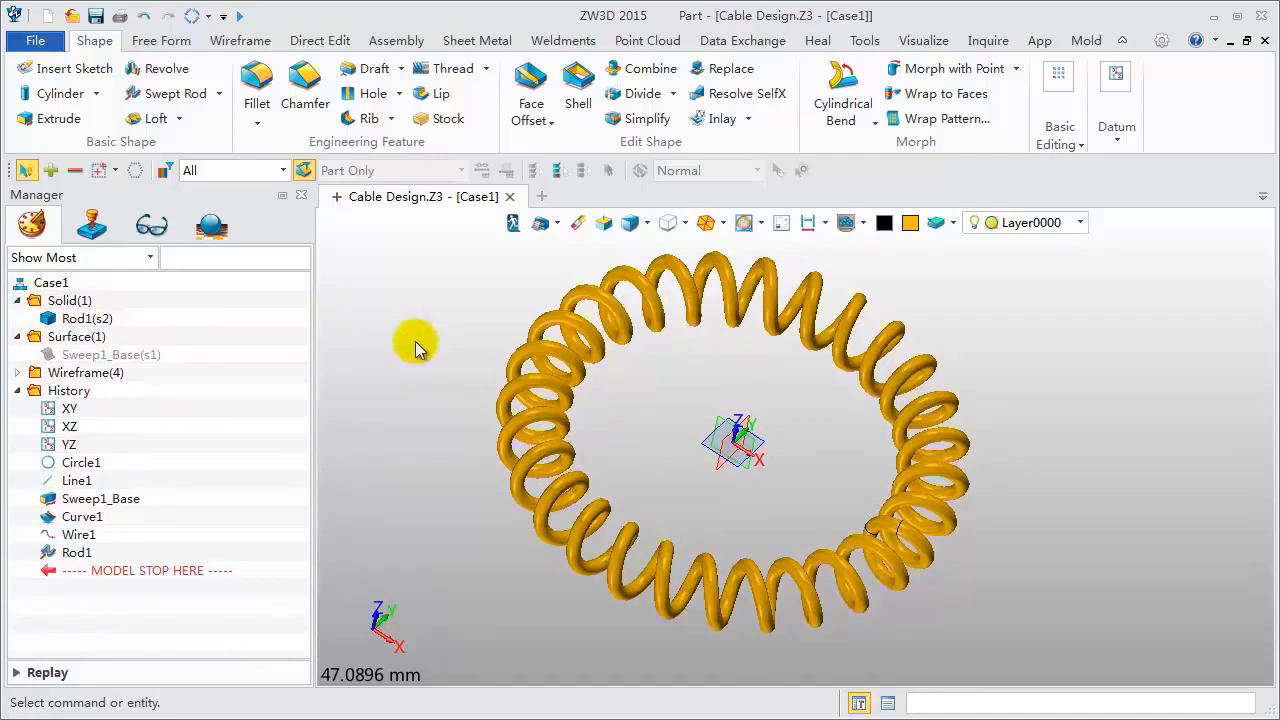
- Start a new part named Case2 and create a cylinder centred on the origin with radius 30 mm and length 8 mm
left_click(337, 200)
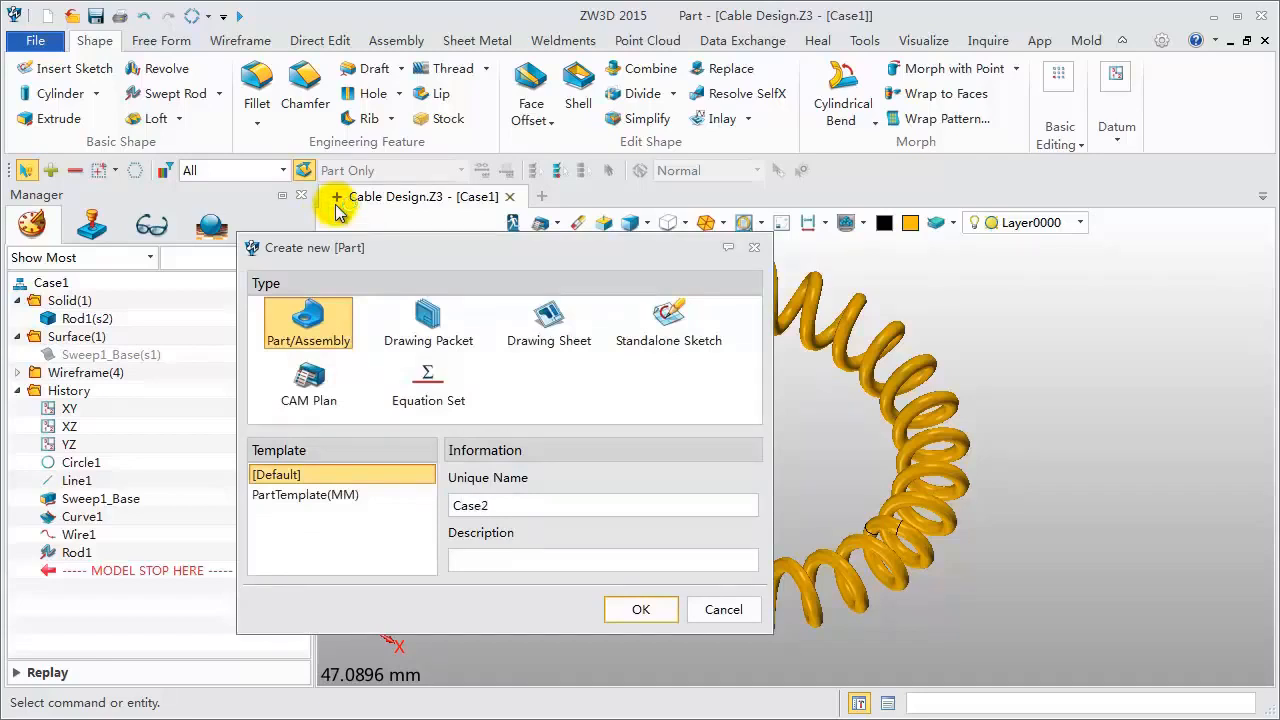
key("Return")
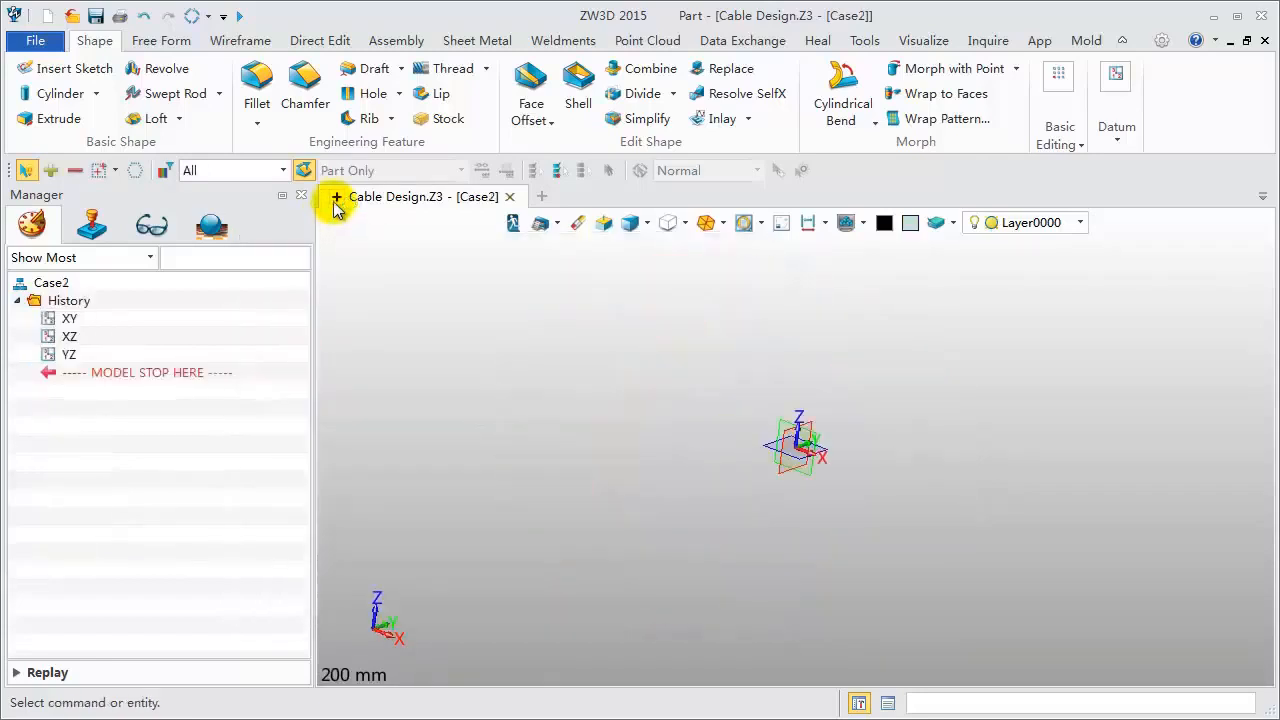
left_click(55, 93)
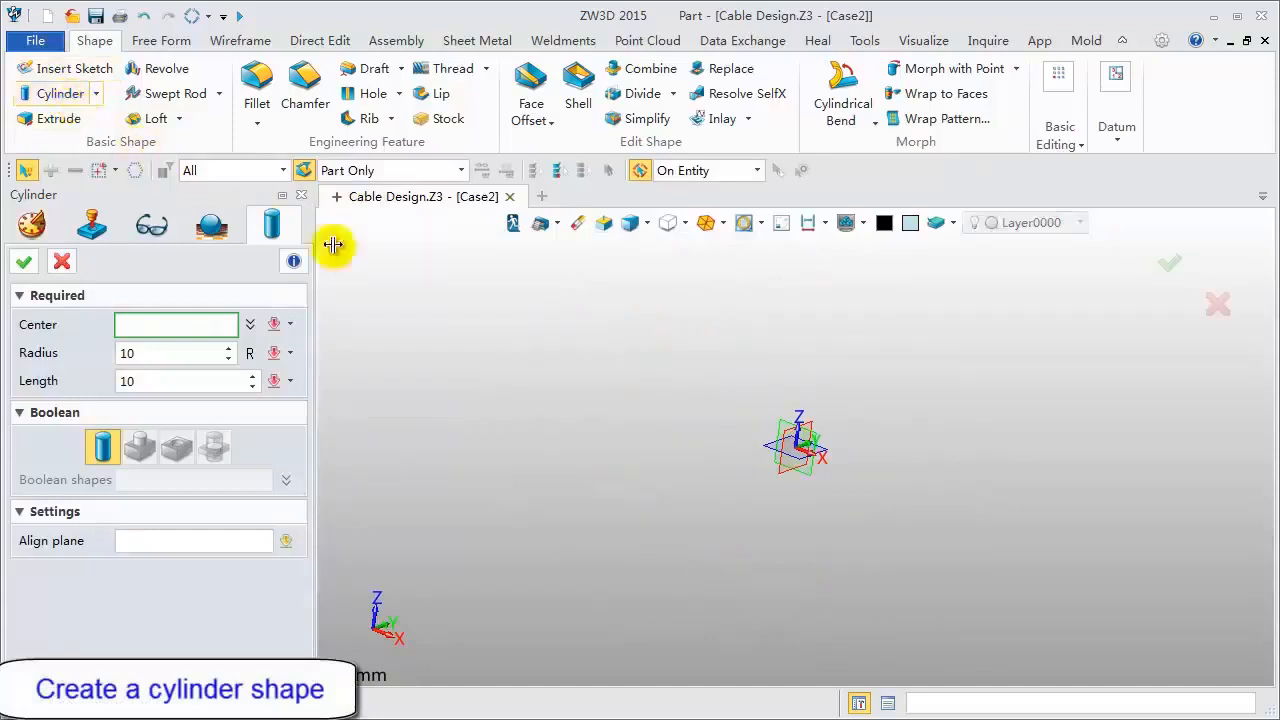
left_click(795, 447)
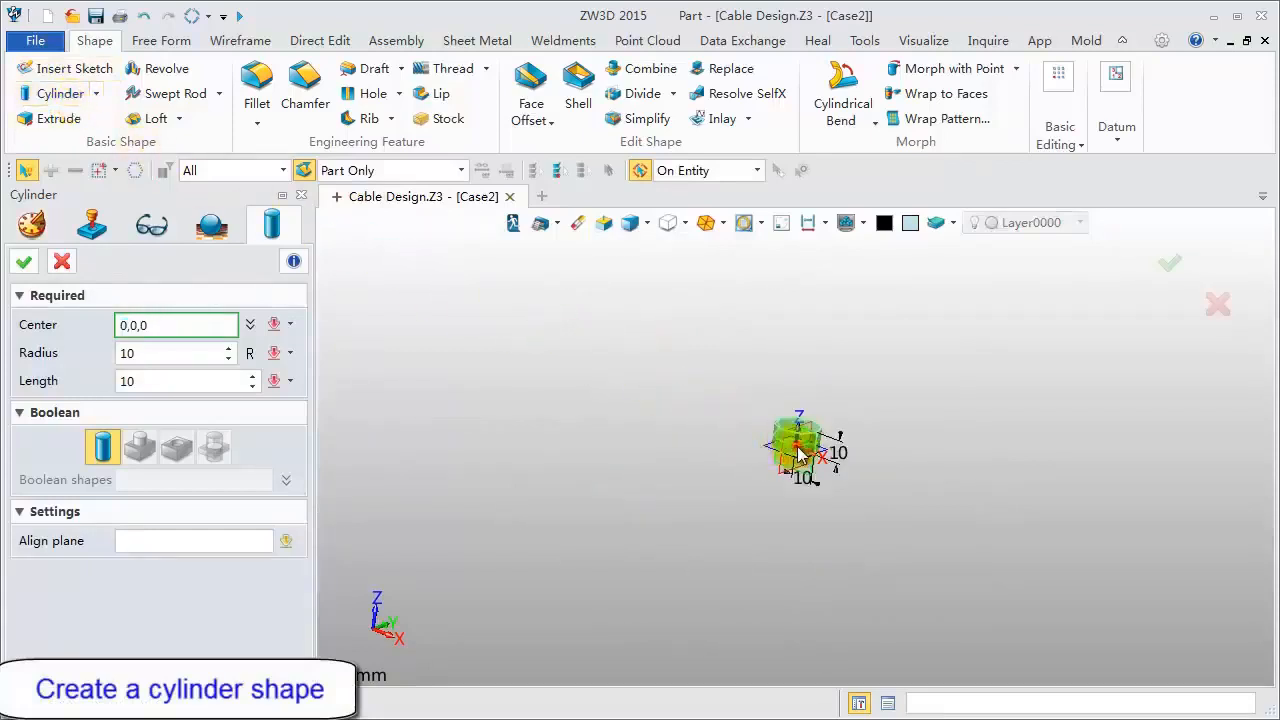
left_click(797, 447)
key("Return")
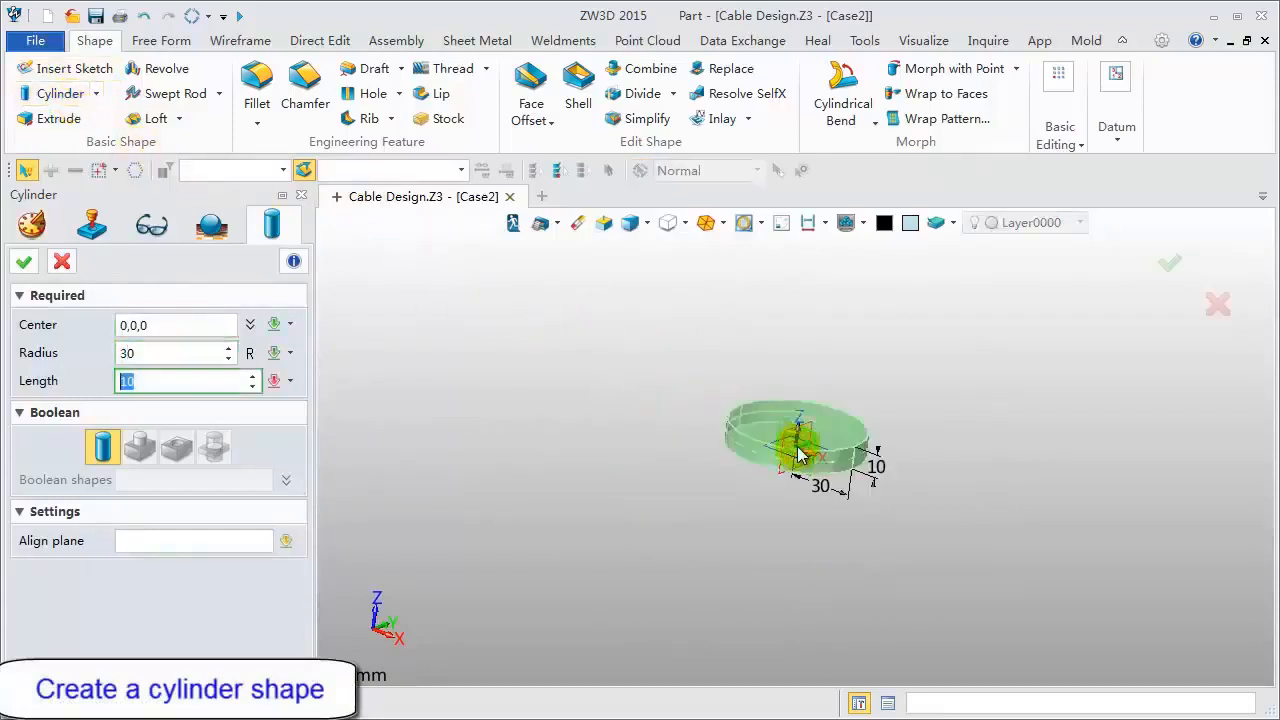
type("8")
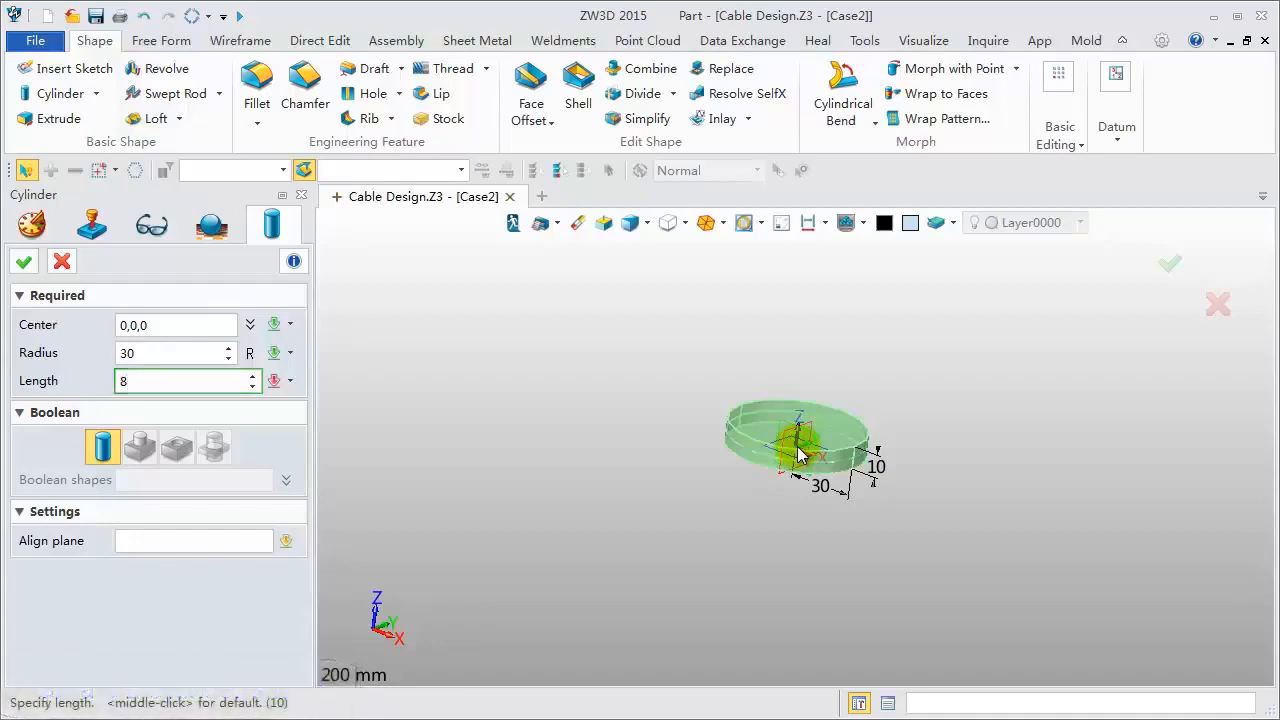
key("Return")
middle_click(798, 448)
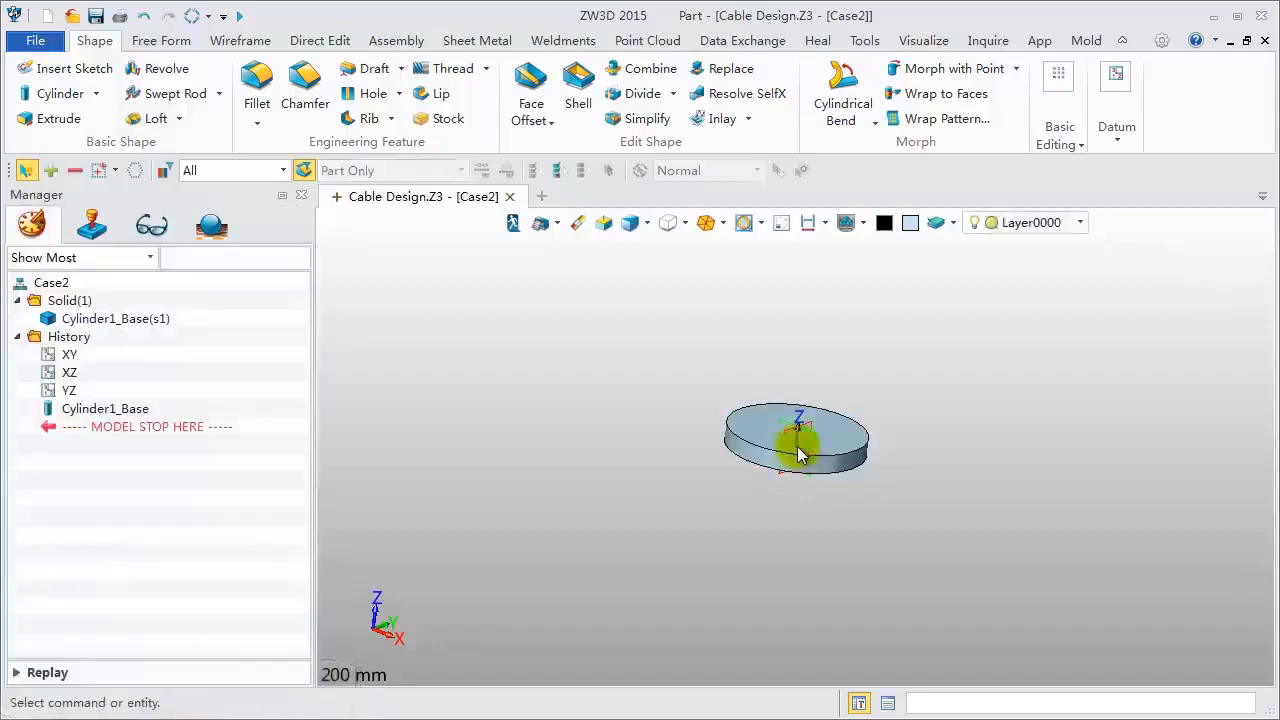
- Shell the cylinder with a thickness of -6 mm, leaving its upper and lower flat faces open to form a ring
scroll(904, 452, "up", 4)
scroll(622, 495, "up", 2)
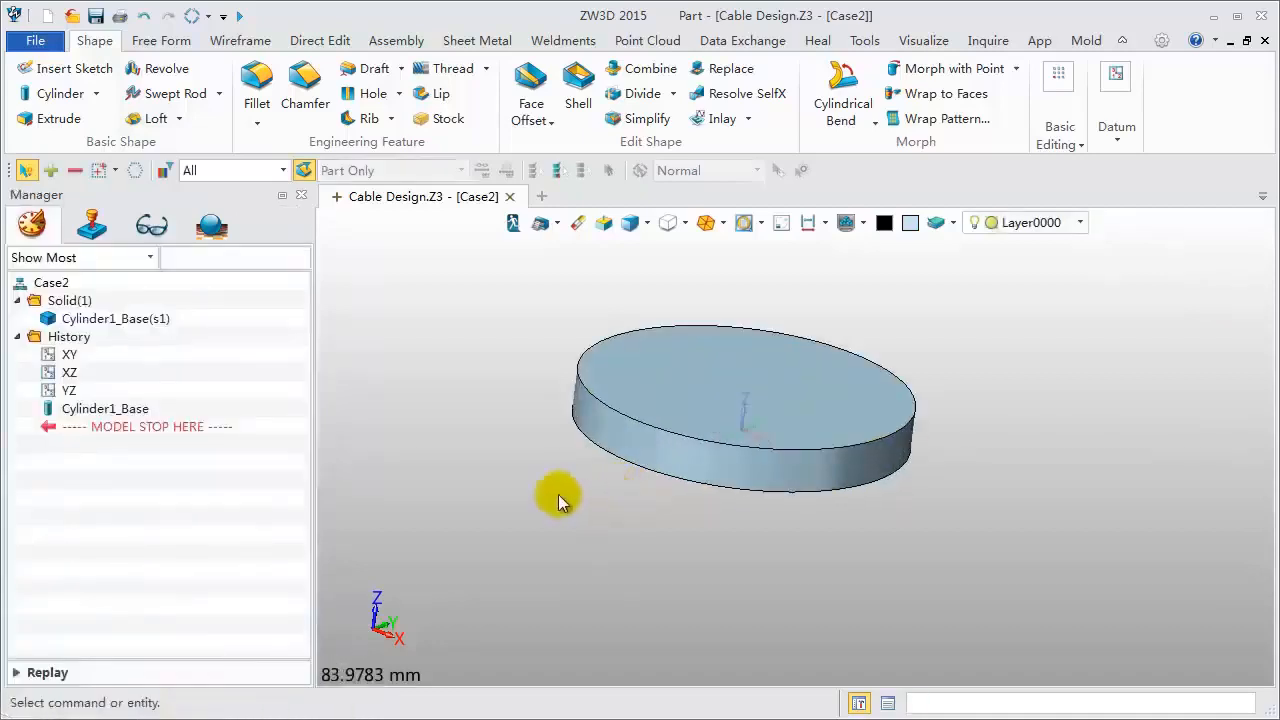
right_click_drag(558, 494, 554, 511)
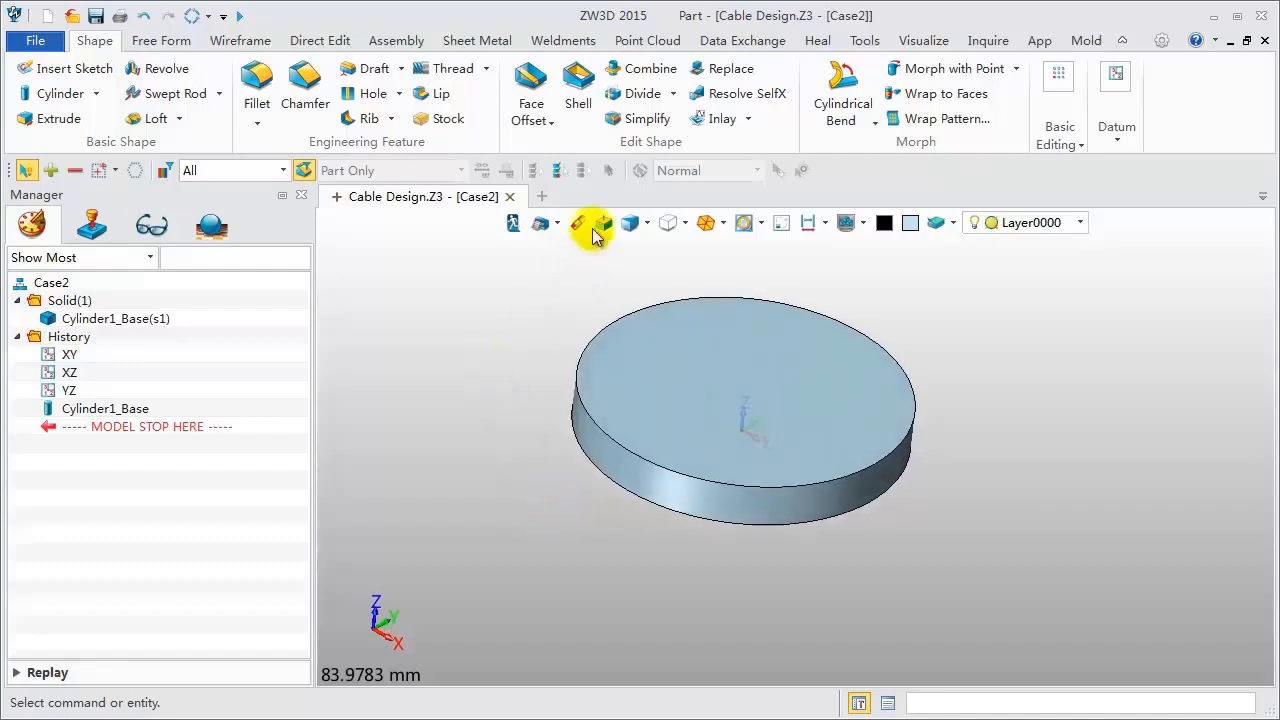
left_click(579, 95)
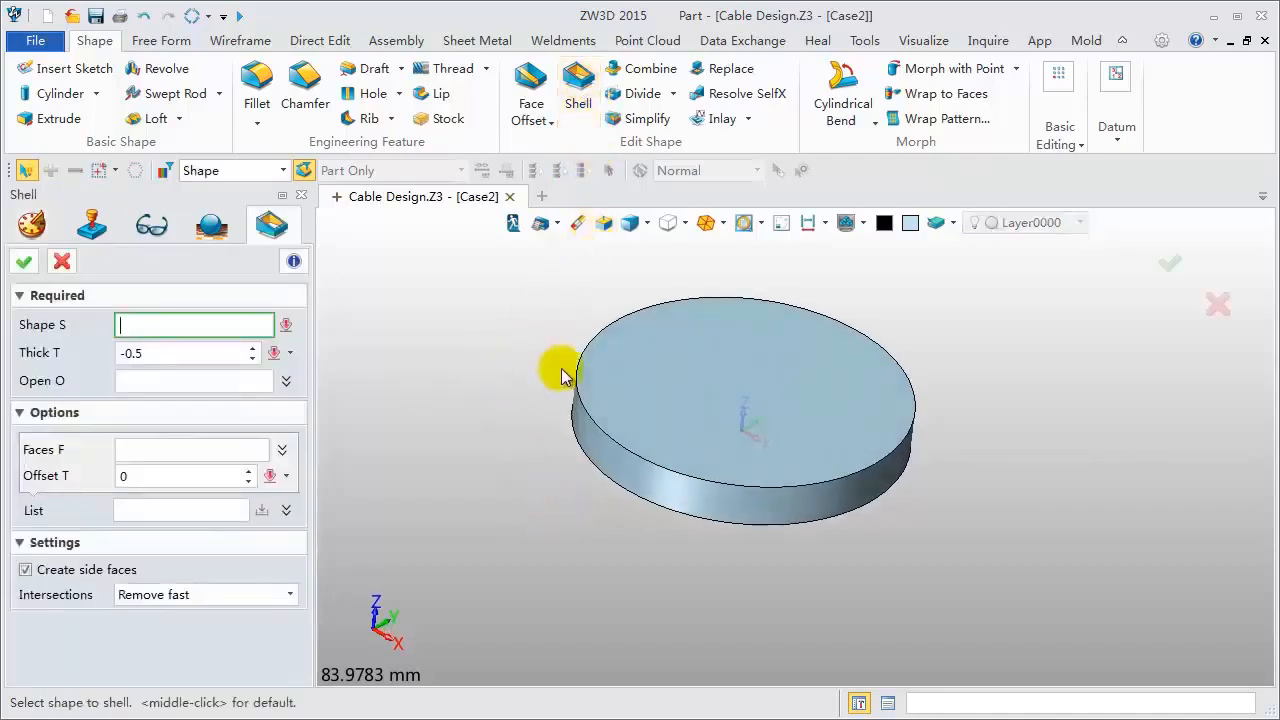
left_click(590, 421)
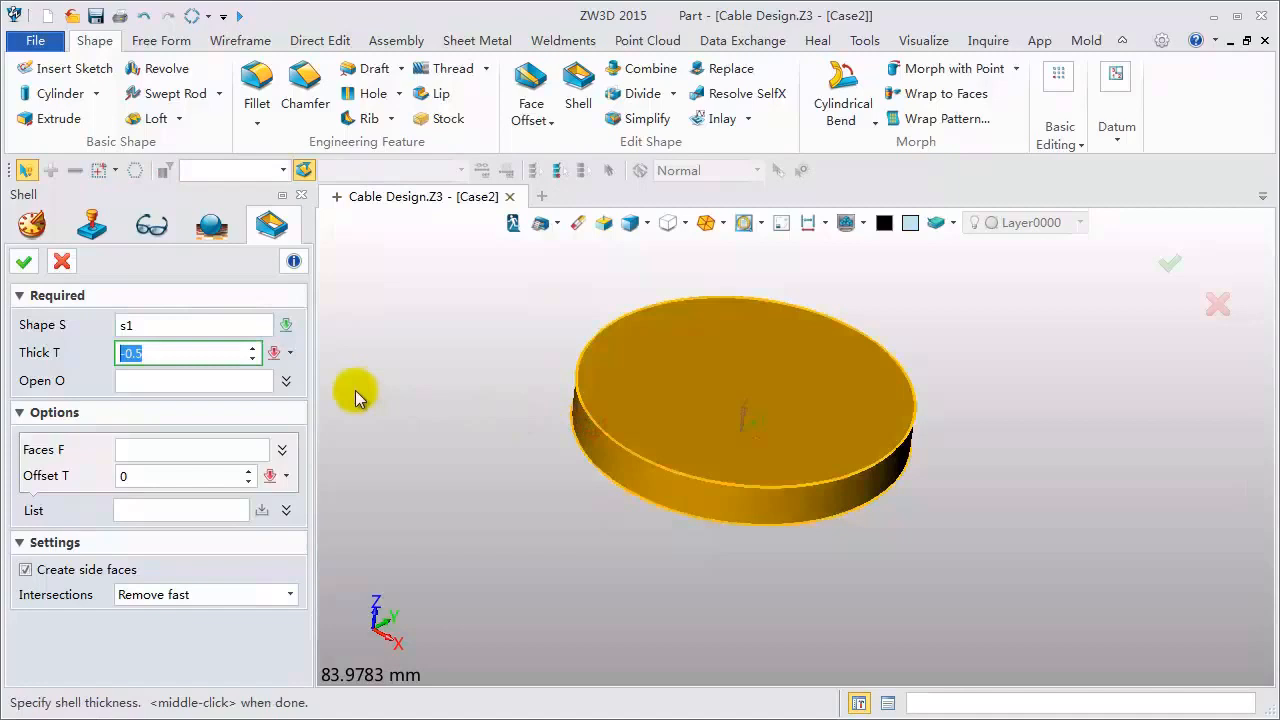
type("-6")
key("Return")
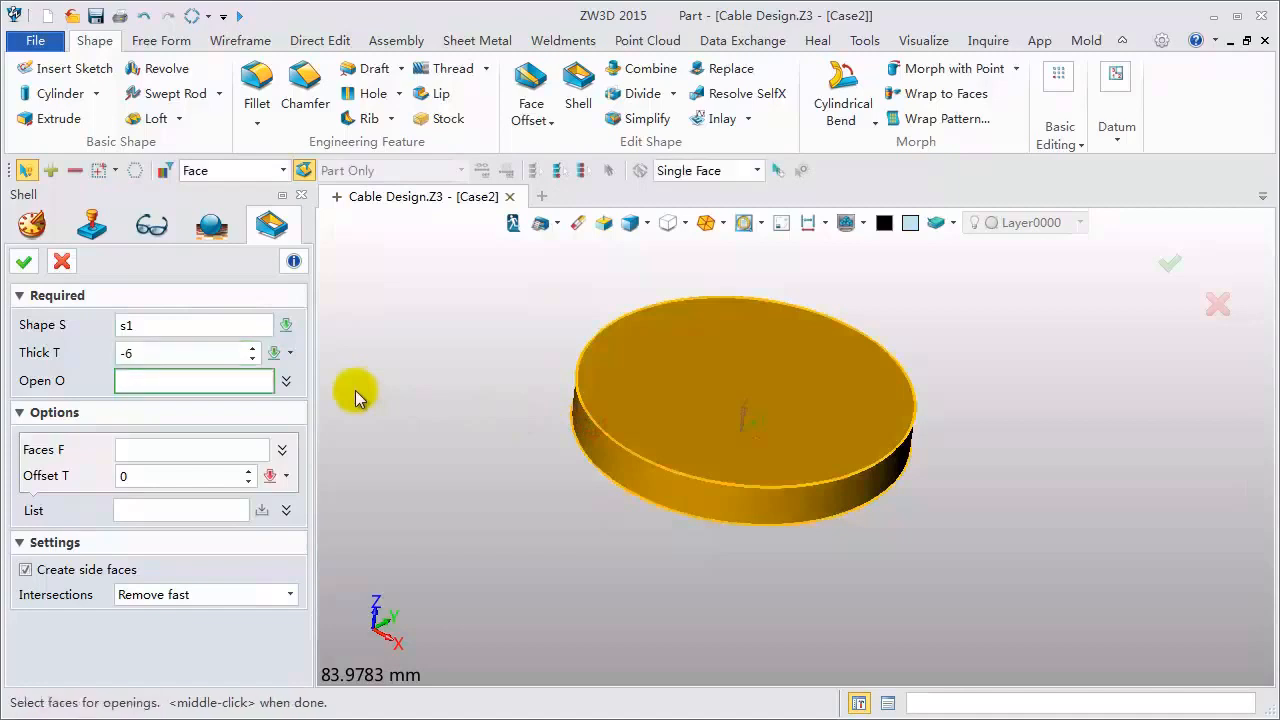
left_click(700, 410)
right_click_drag(697, 535, 700, 470)
left_click(697, 440)
right_click_drag(531, 428, 508, 491)
left_click(24, 261)
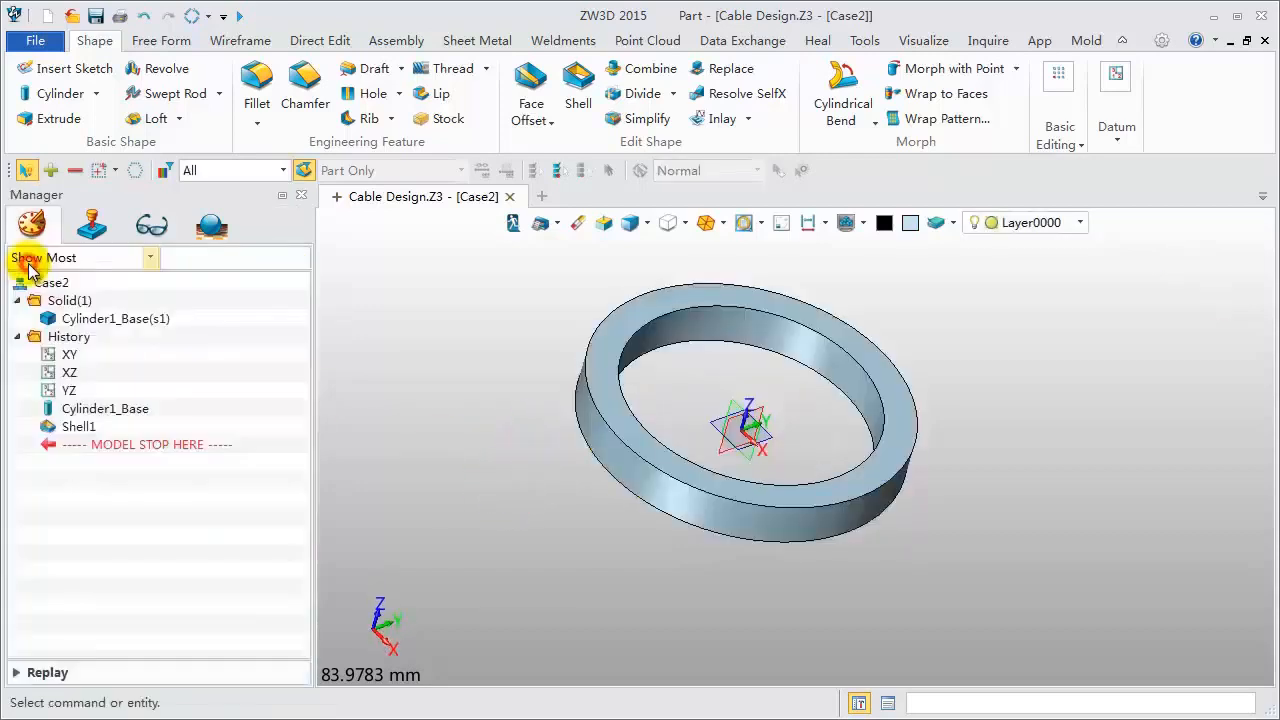
- Create the section lines as intersection curves between the ring solid and the XZ datum plane
right_click_drag(474, 342, 487, 372)
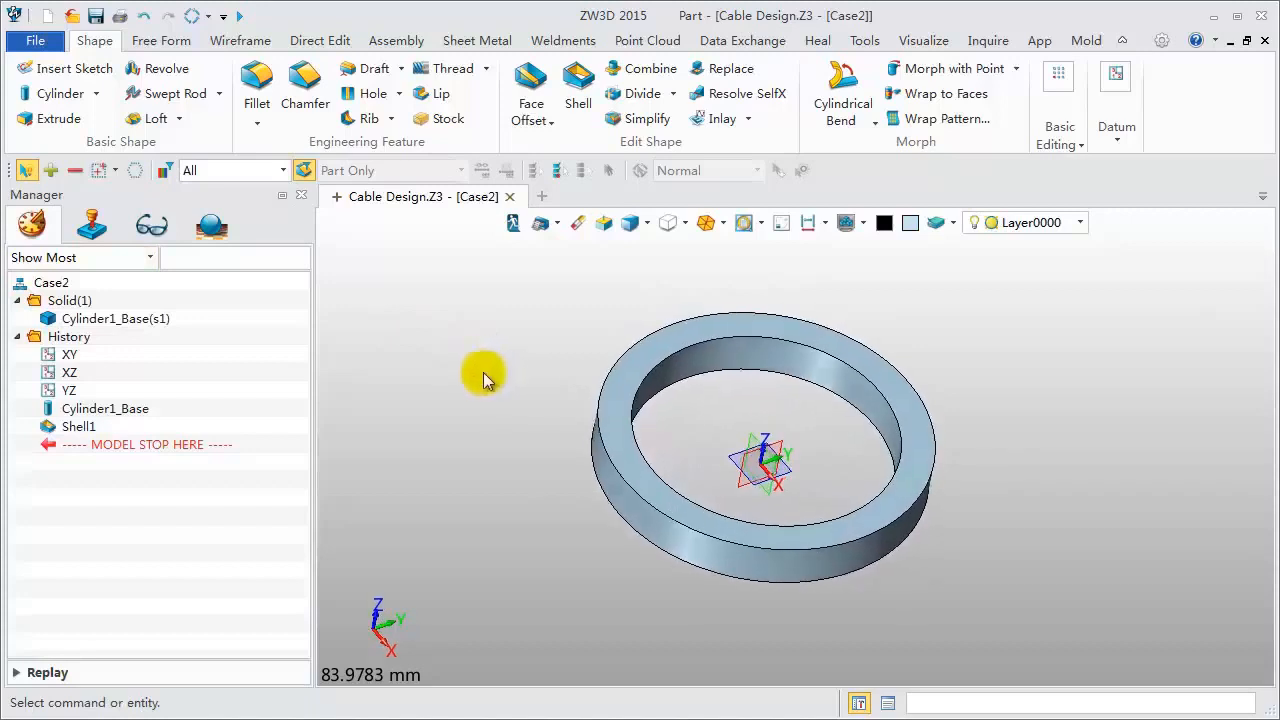
left_click(245, 40)
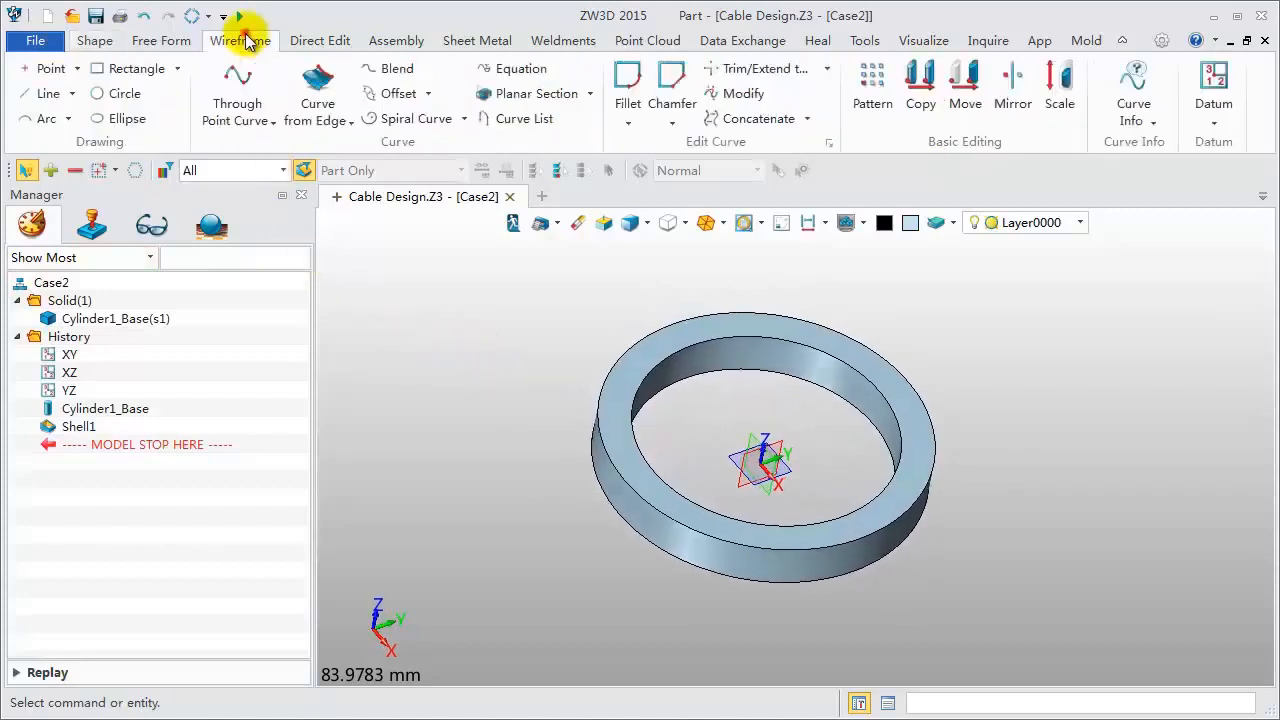
left_click(334, 118)
left_click(352, 222)
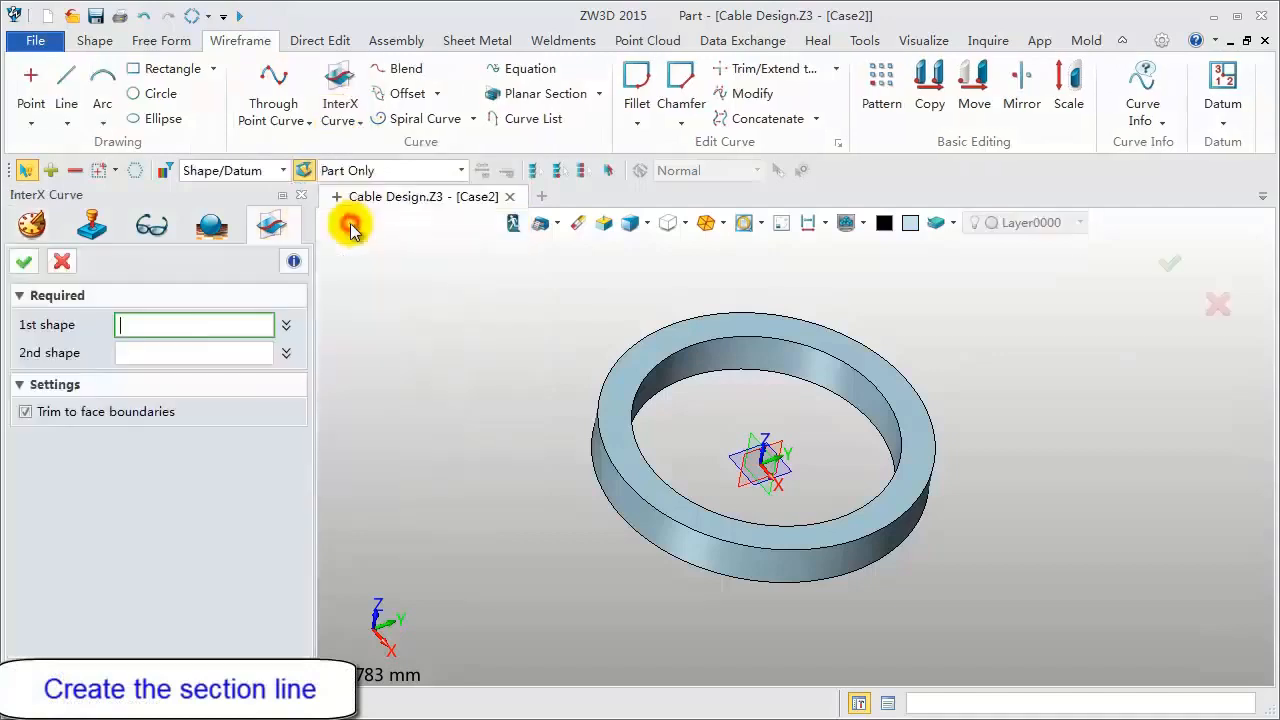
left_click(669, 334)
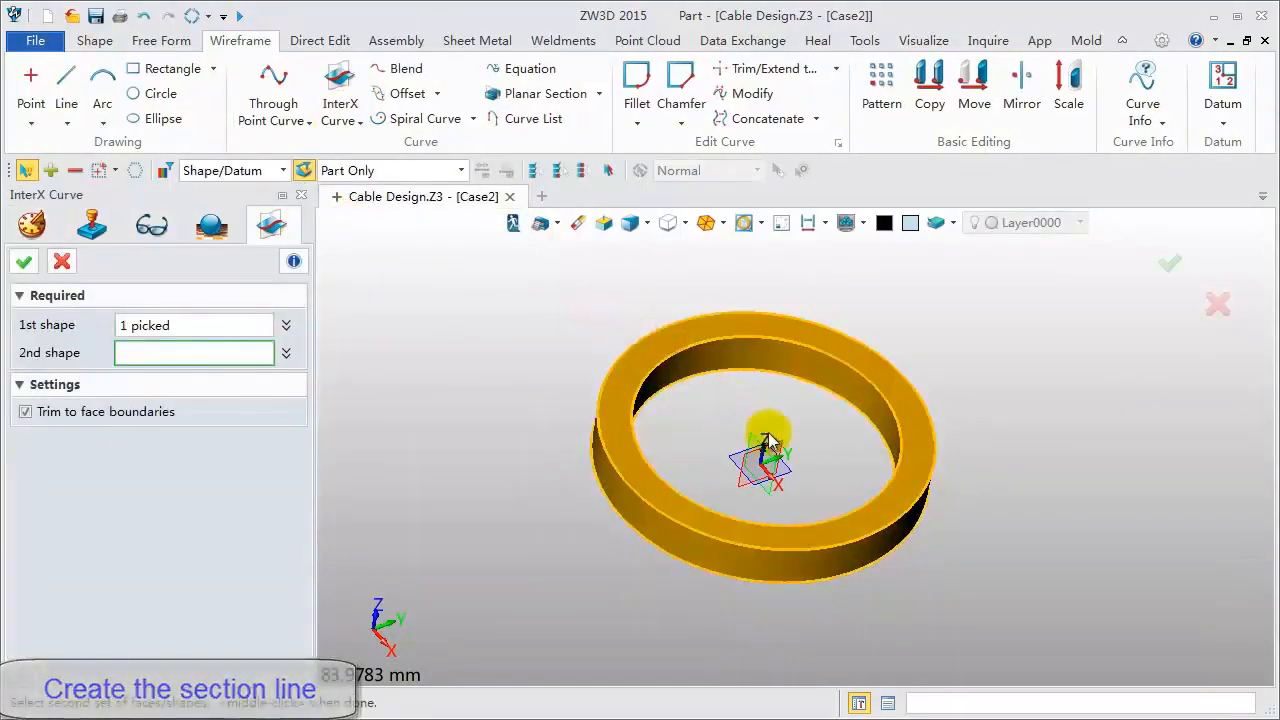
left_click(780, 476)
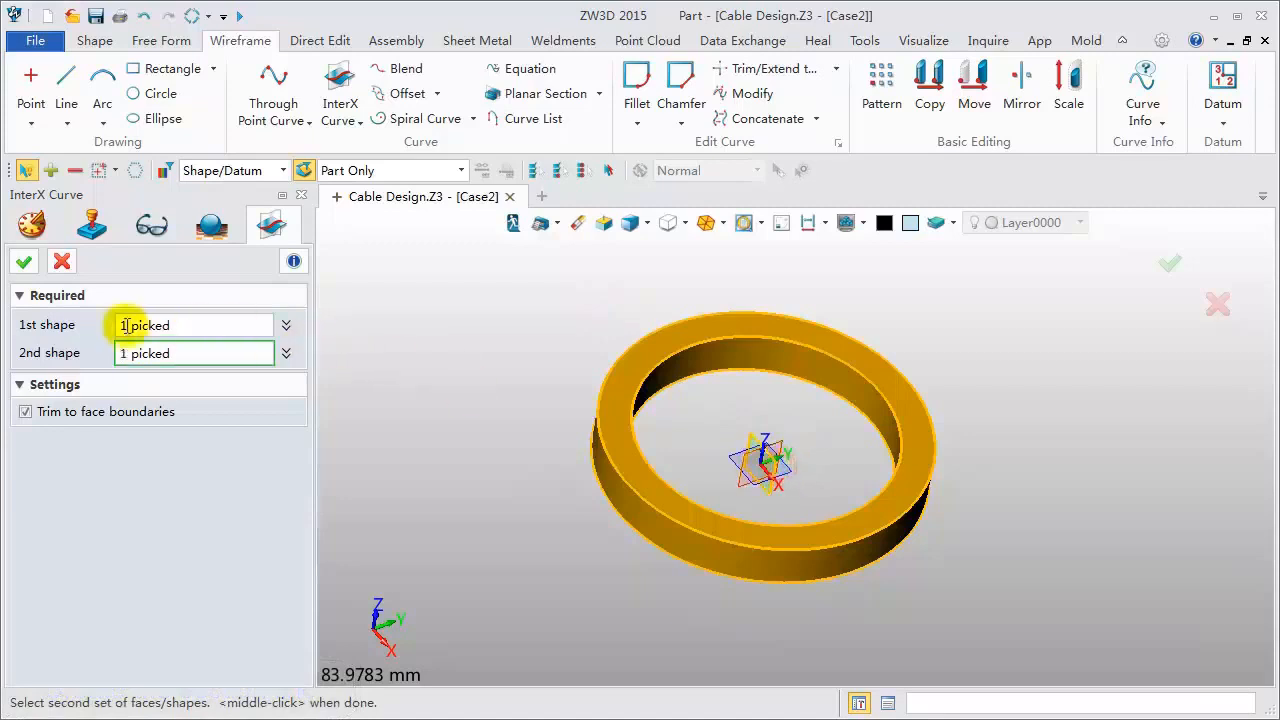
left_click(24, 261)
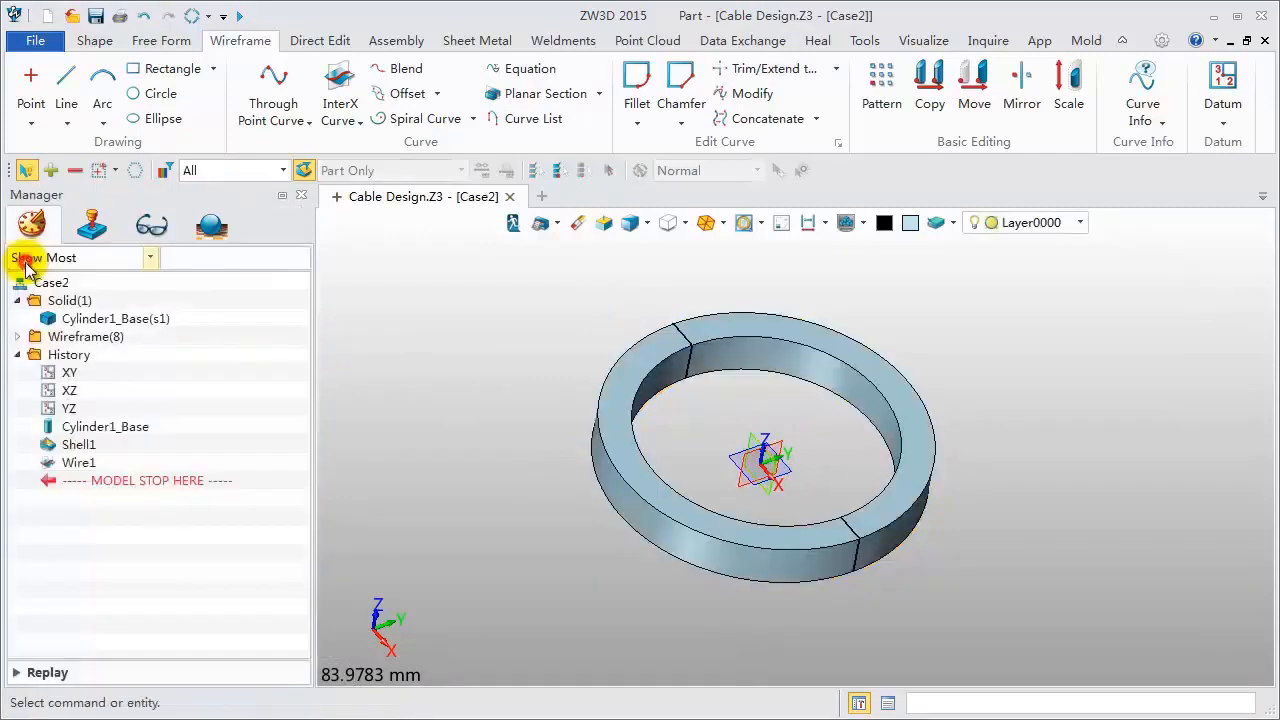
- Fillet all four circular edges of the ring, inner and outer on both flat faces, with a 1 mm radius
right_click_drag(480, 334, 496, 368)
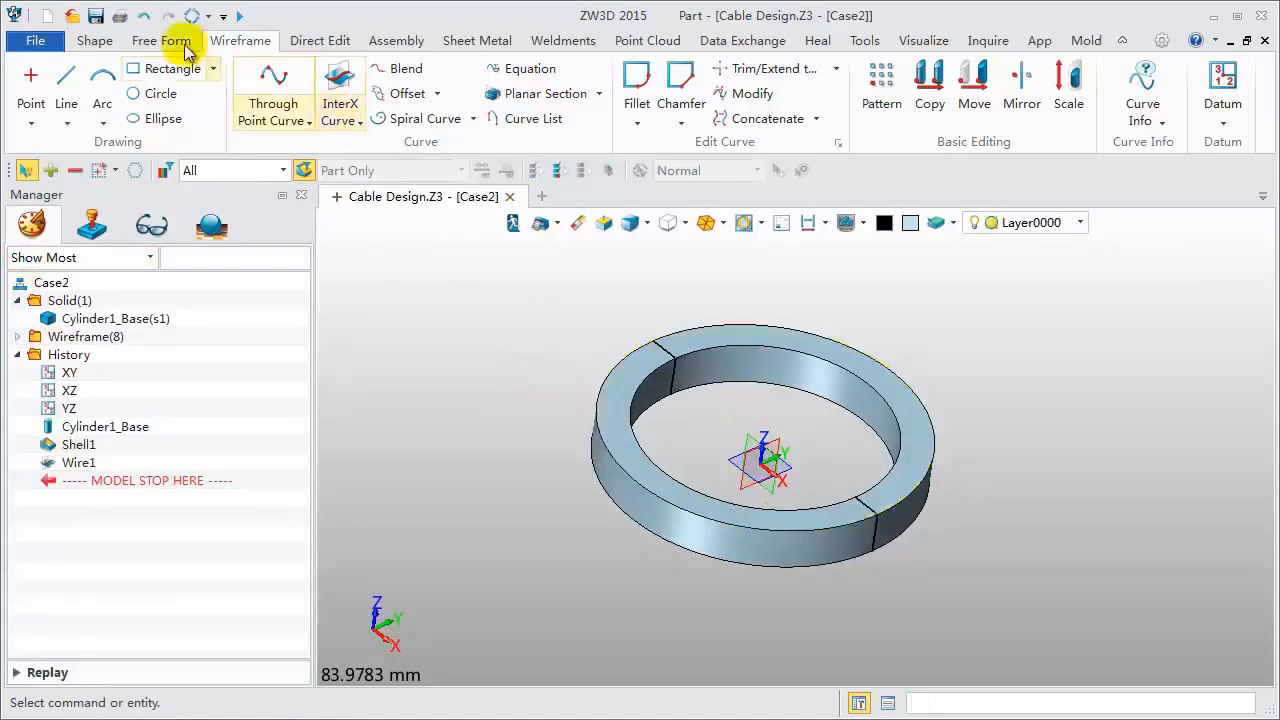
left_click(95, 42)
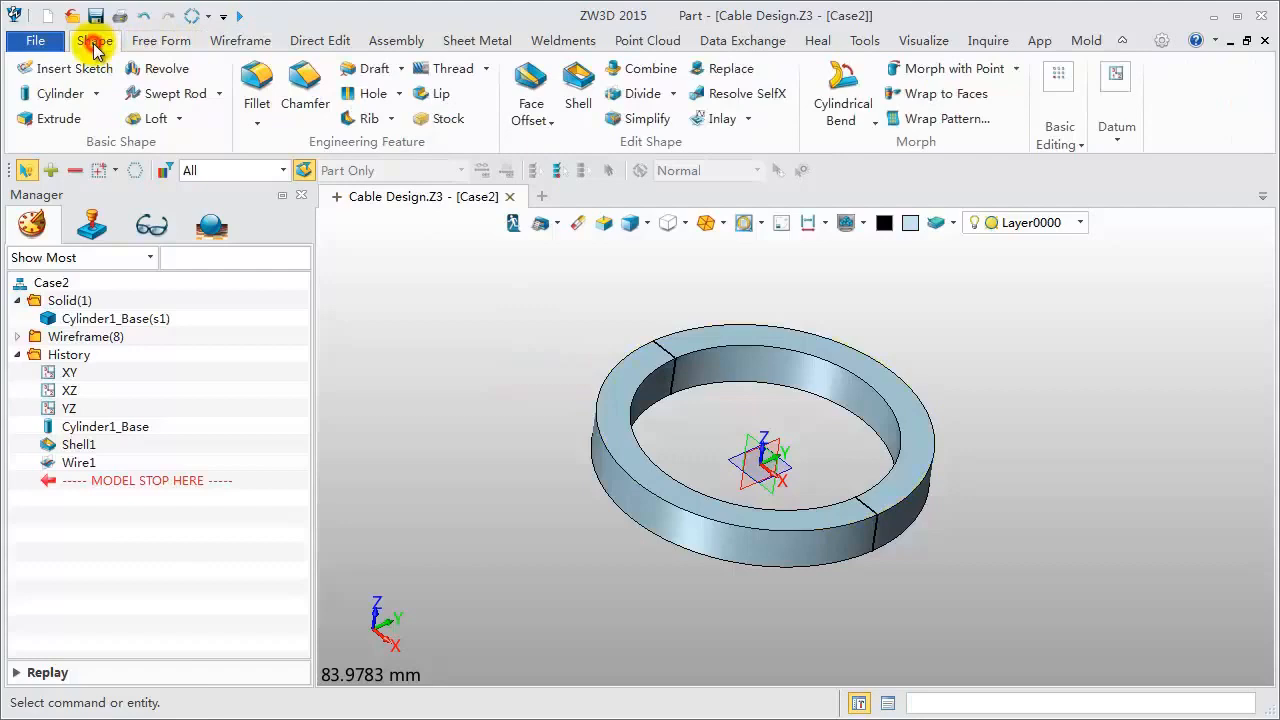
left_click(256, 82)
left_click(601, 408)
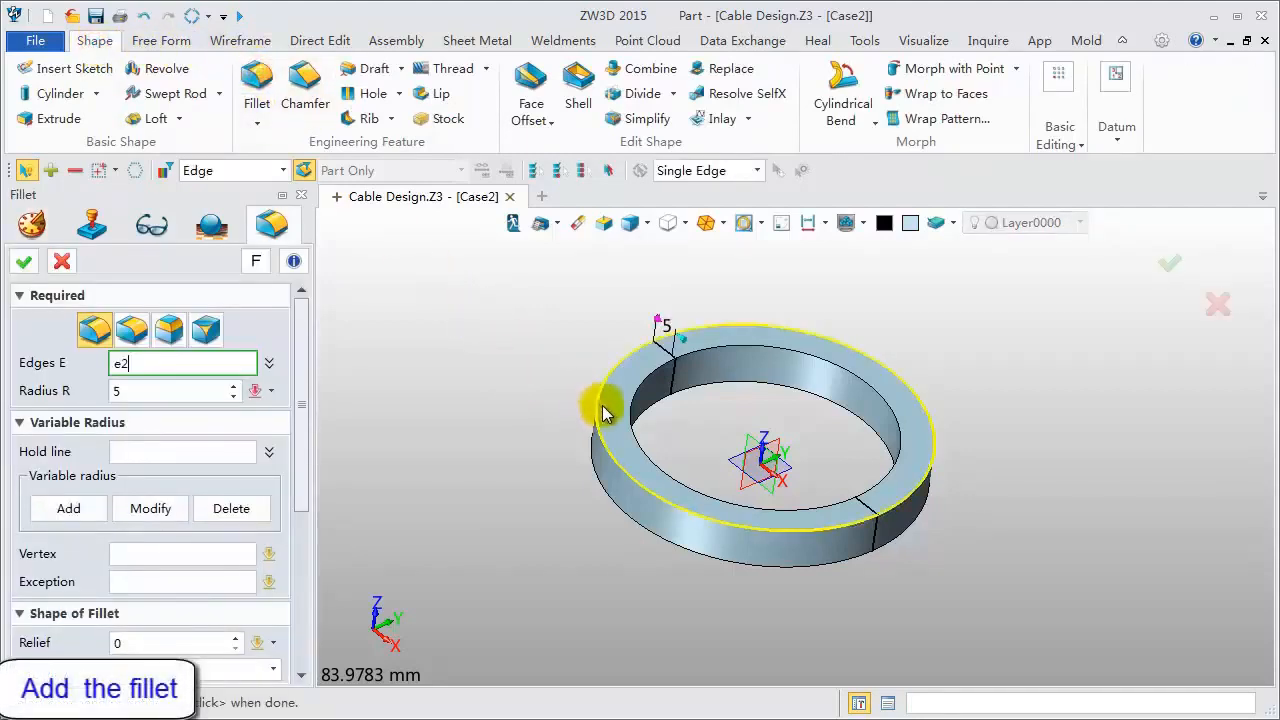
left_click(155, 393)
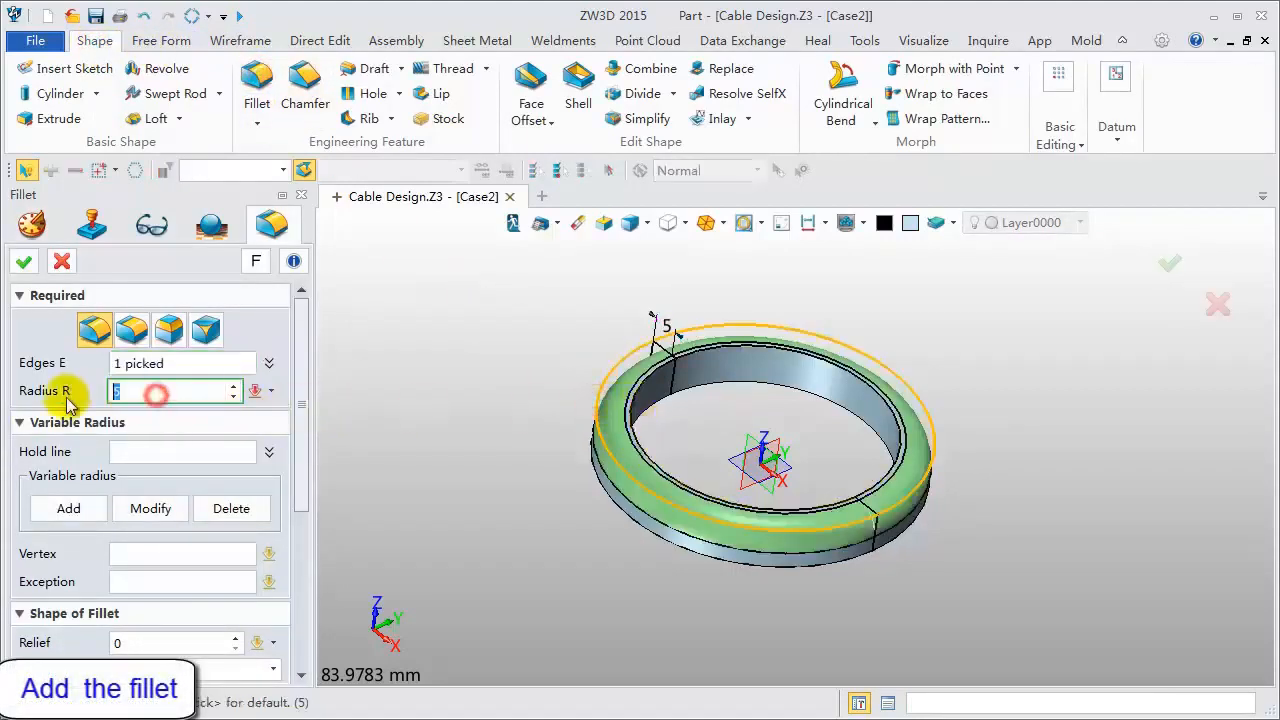
left_click(168, 363)
left_click(637, 408)
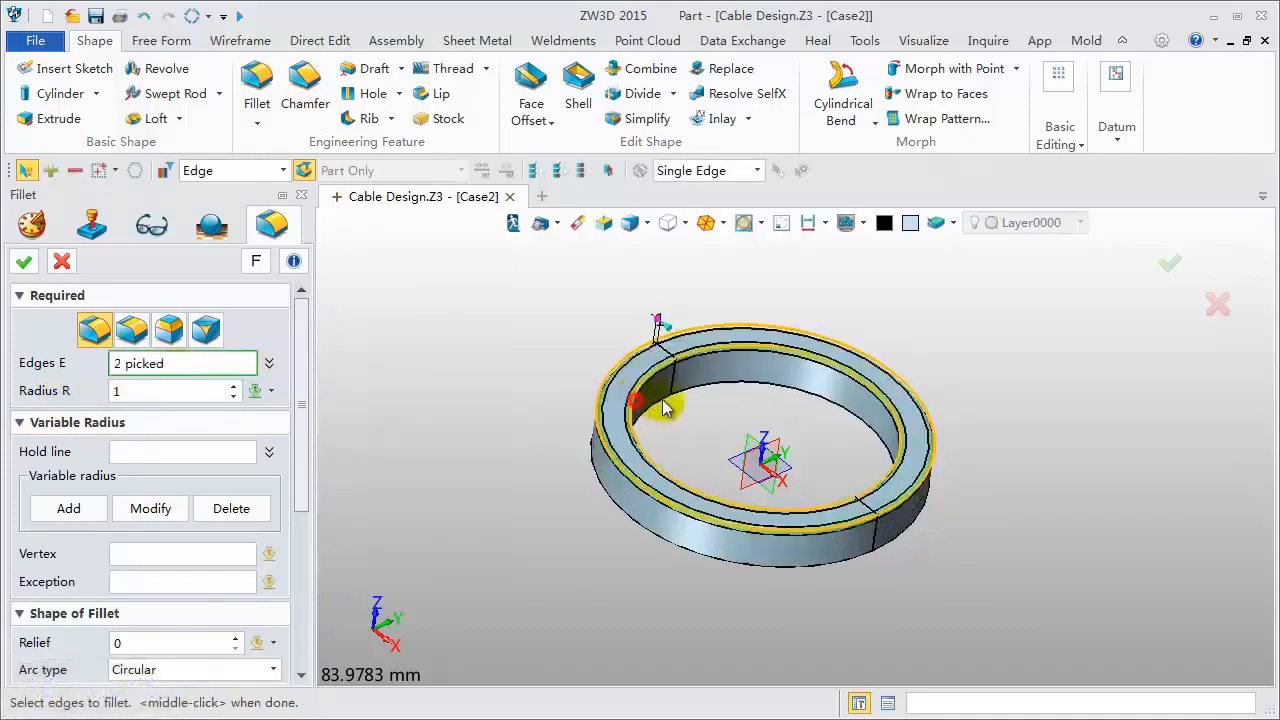
left_click(640, 527)
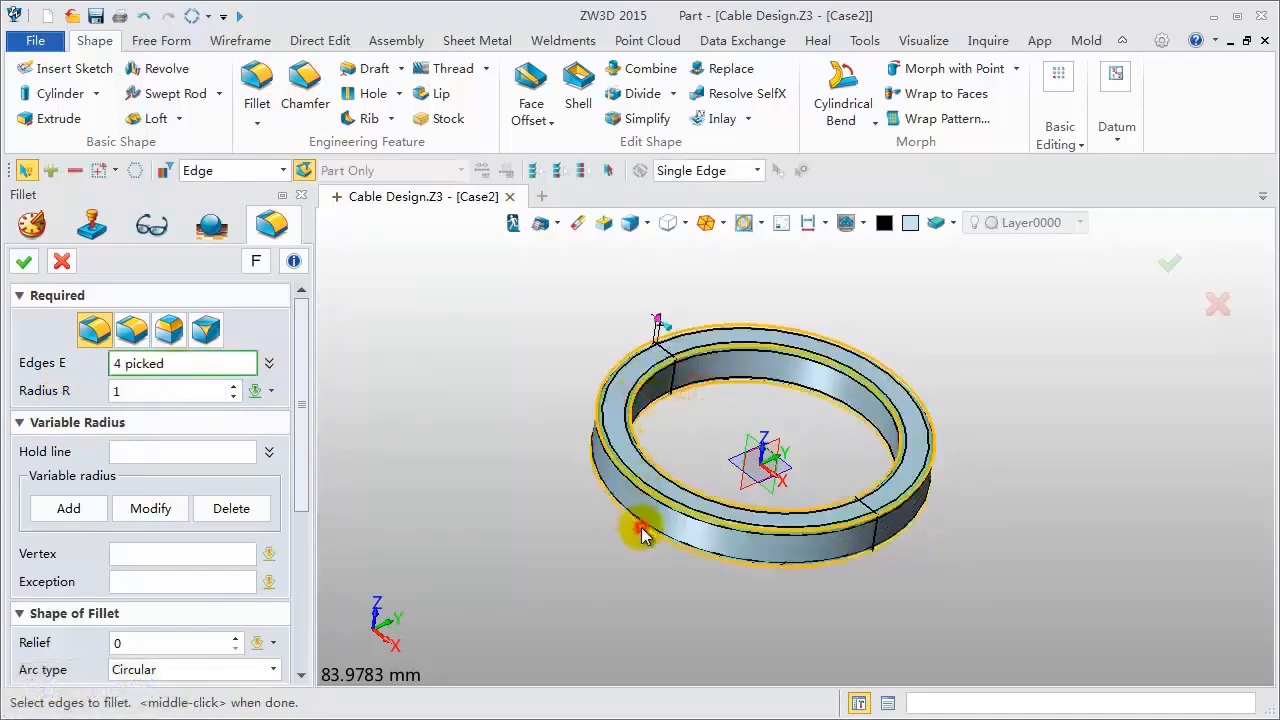
left_click(25, 261)
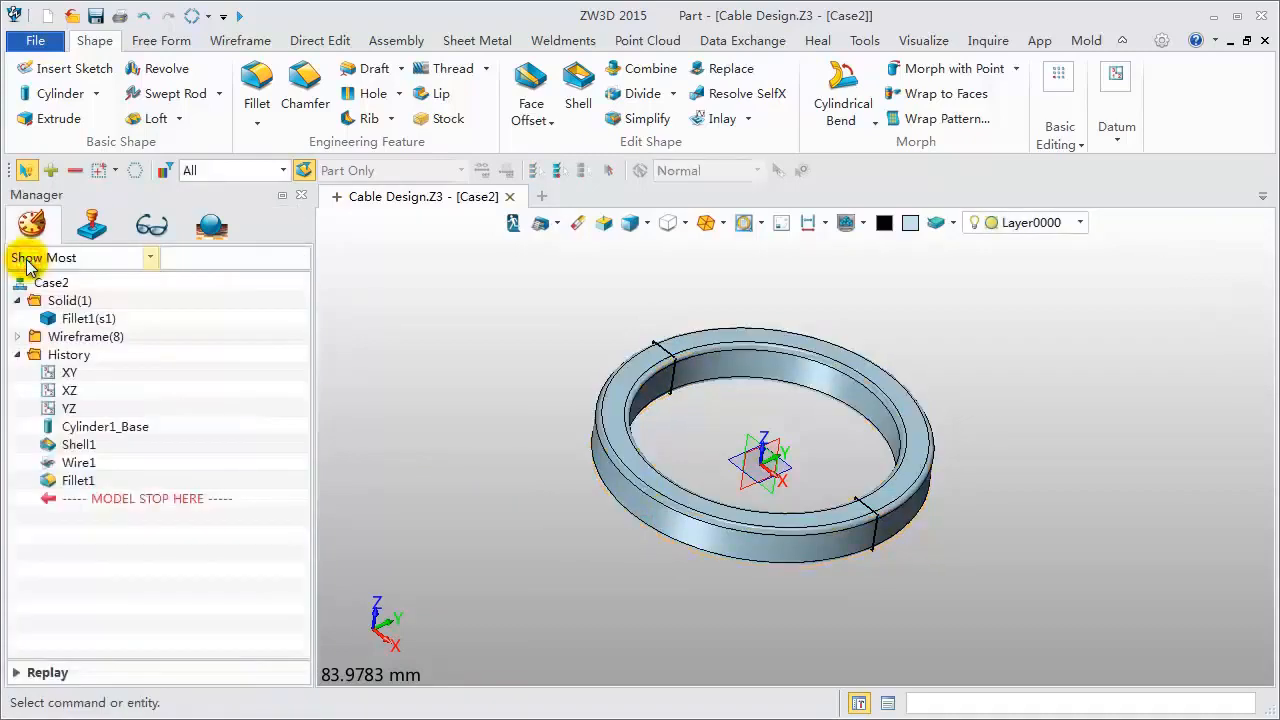
- Hide the filleted ring solid, leaving only the rectangular section profiles
right_click(74, 319)
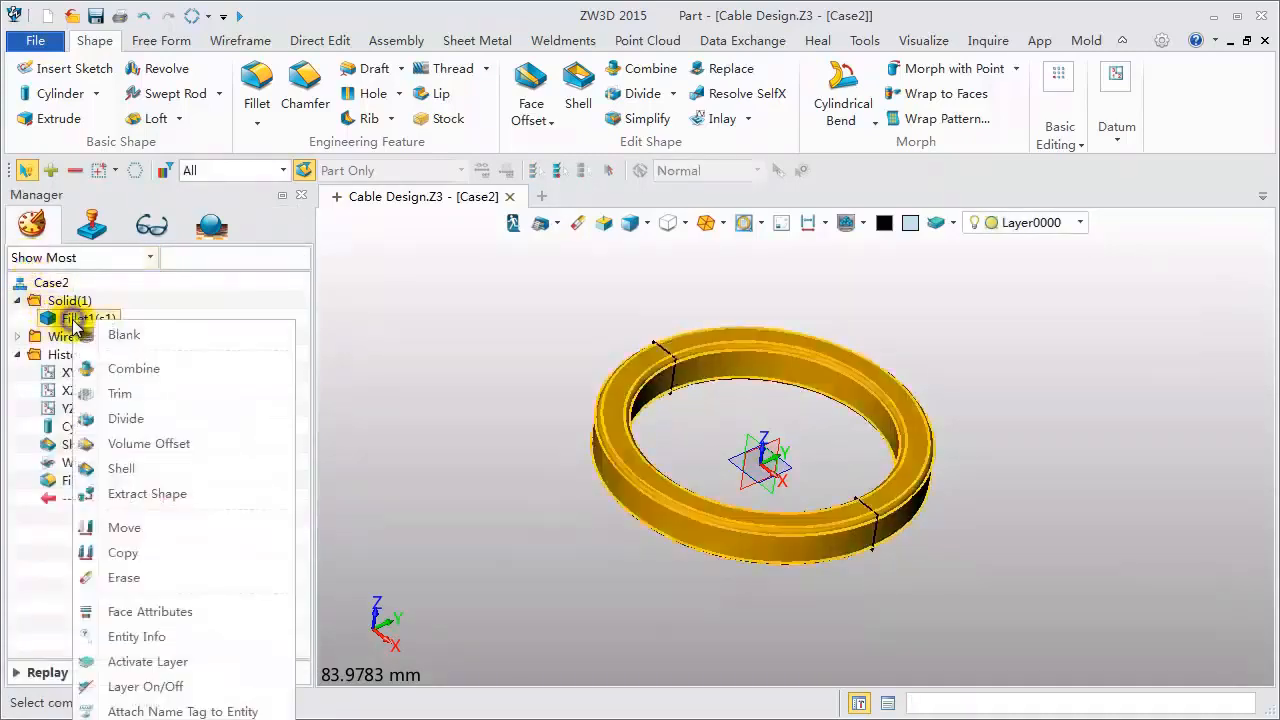
left_click(126, 335)
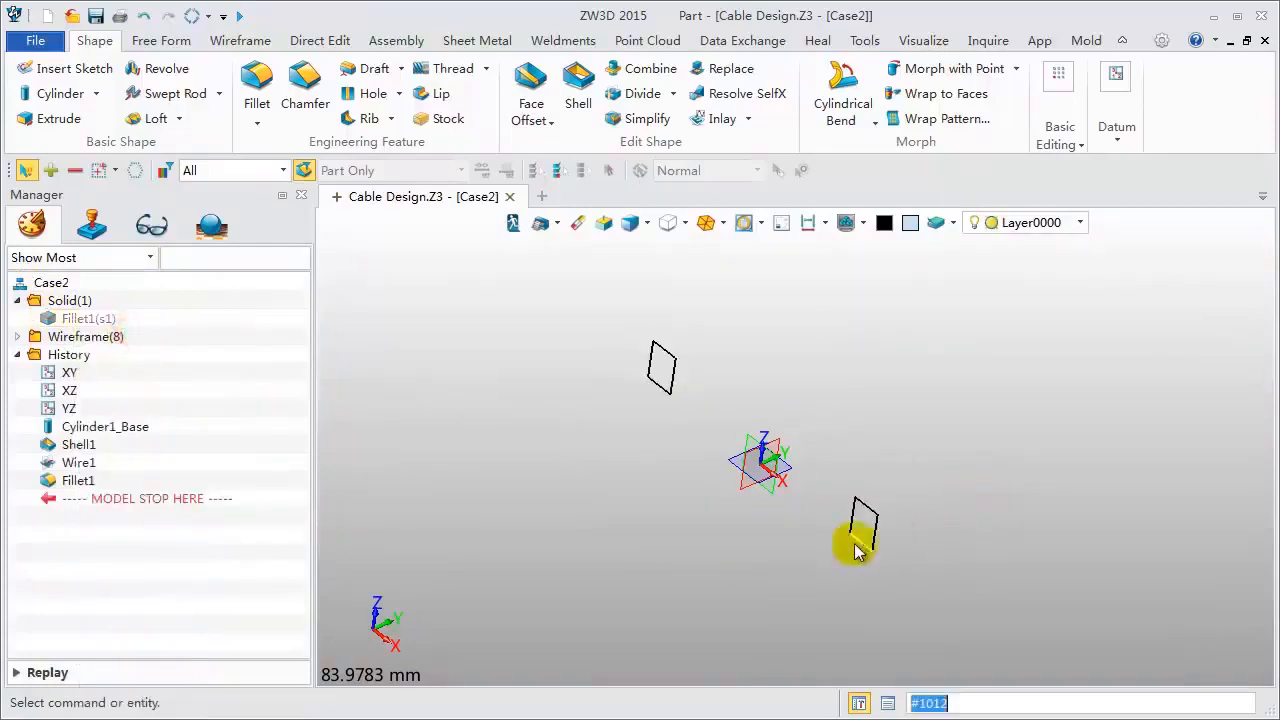
scroll(900, 555, "up", 3)
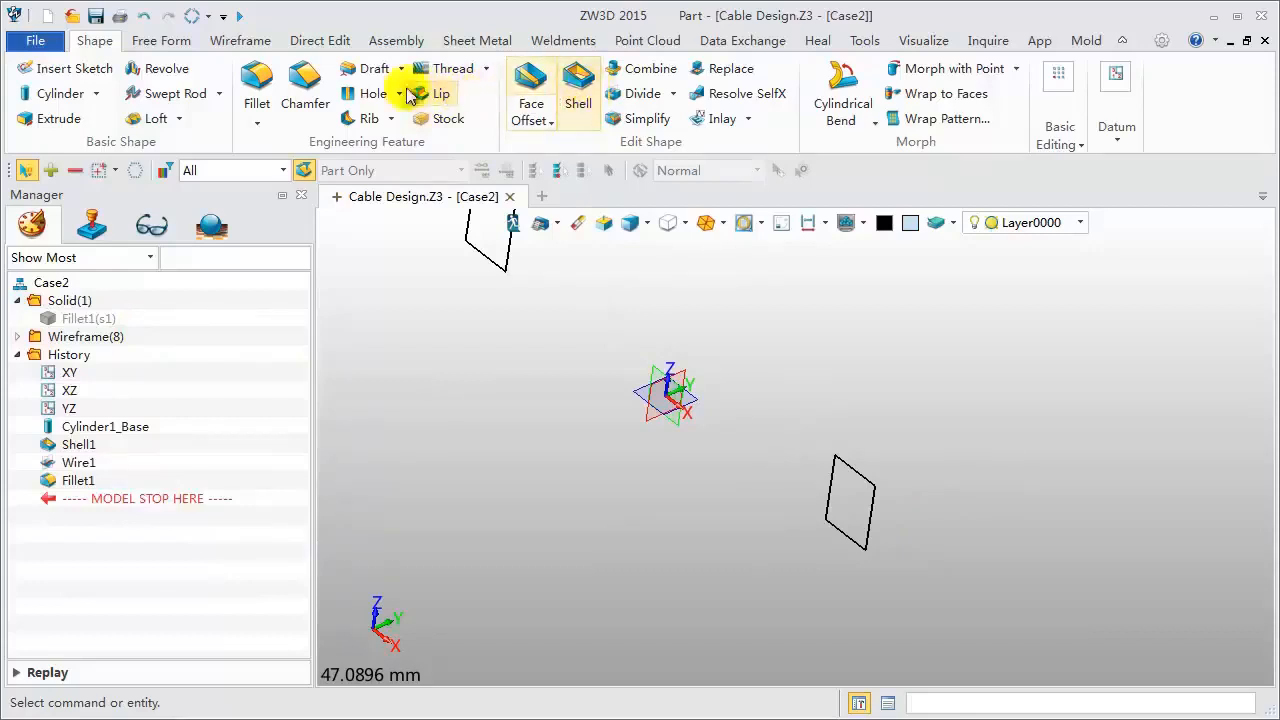
- Offset the four curves of the rectangular section on the +X side outward by 1 mm, using the XZ plane as reference
left_click(243, 42)
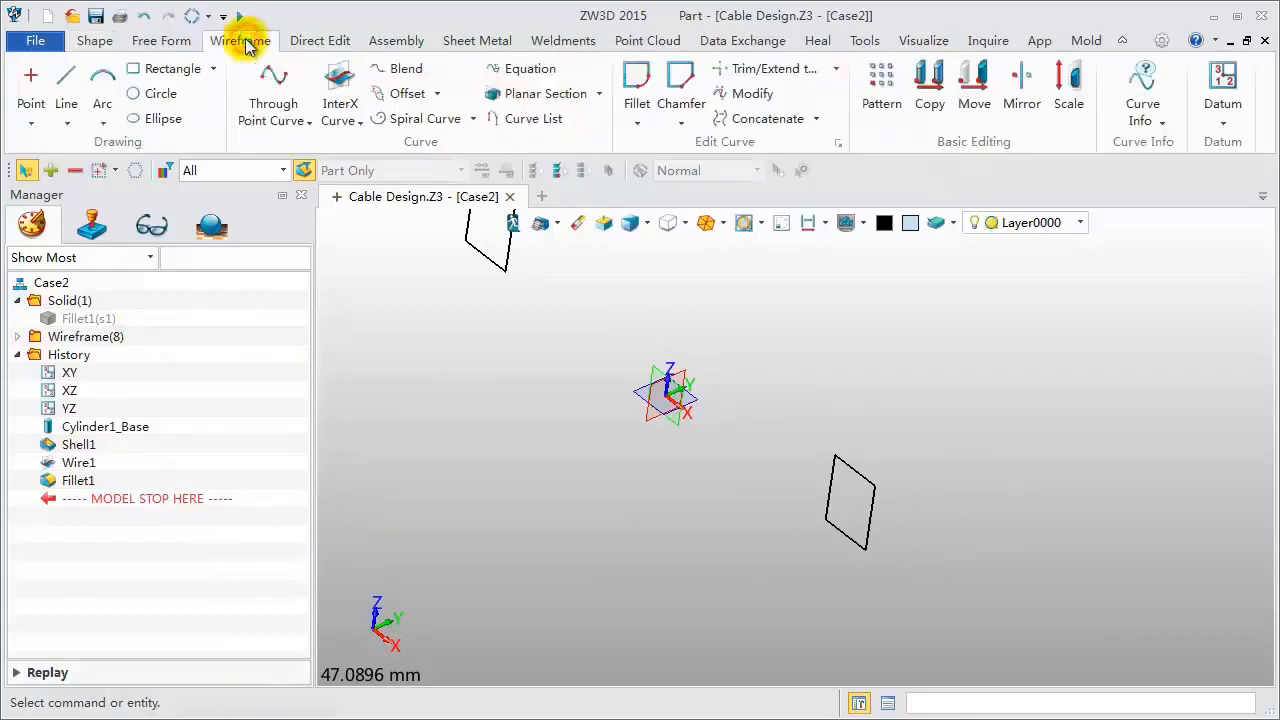
left_click(400, 93)
left_click(180, 330)
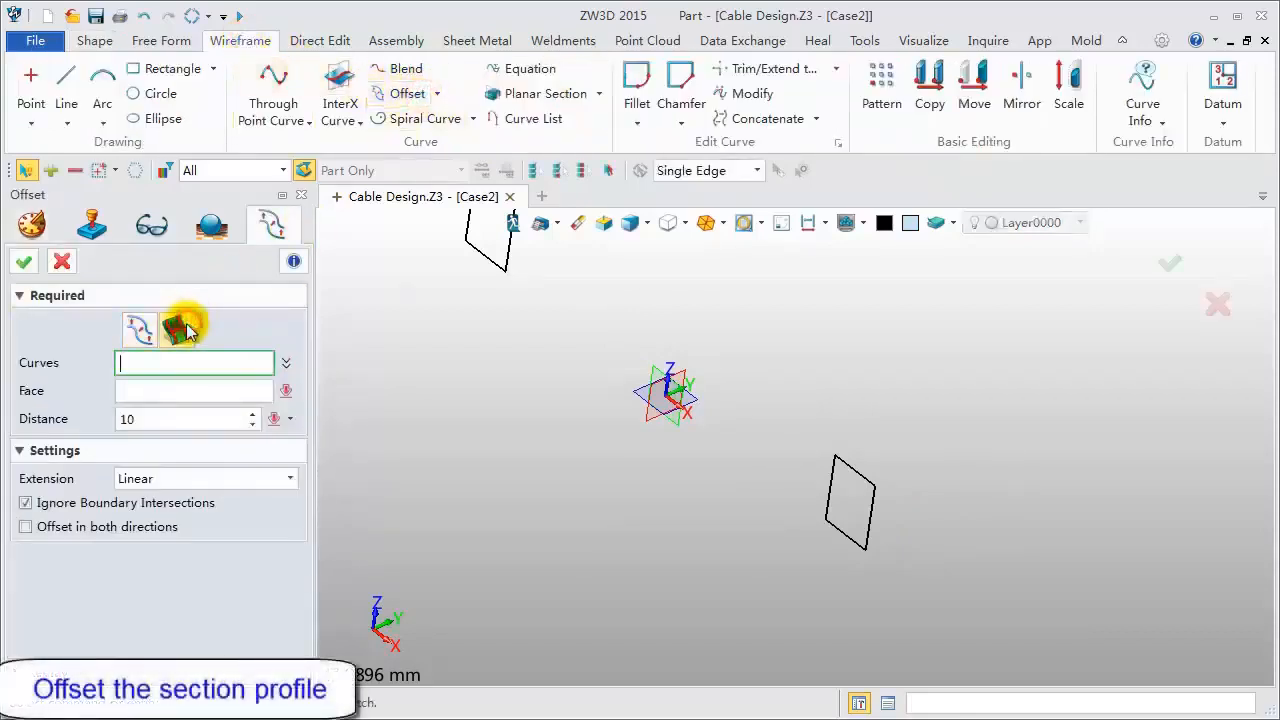
left_click_drag(822, 484, 891, 569)
left_click(190, 390)
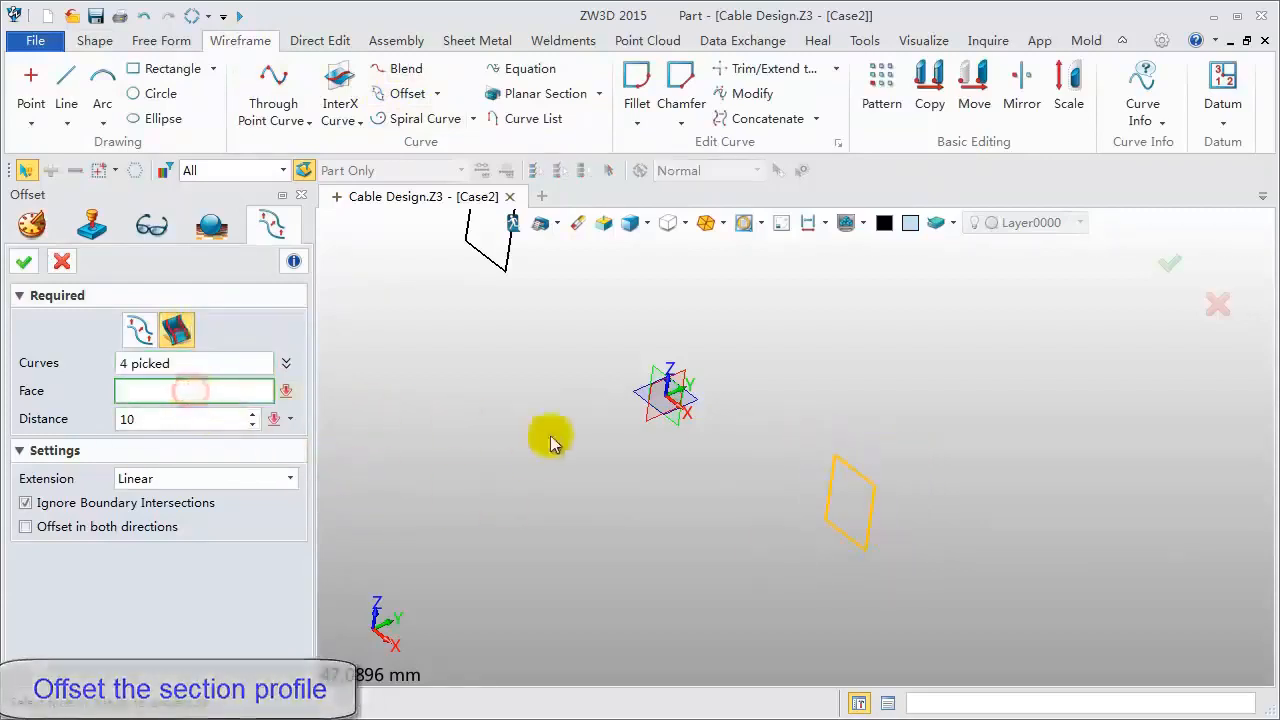
left_click(665, 385)
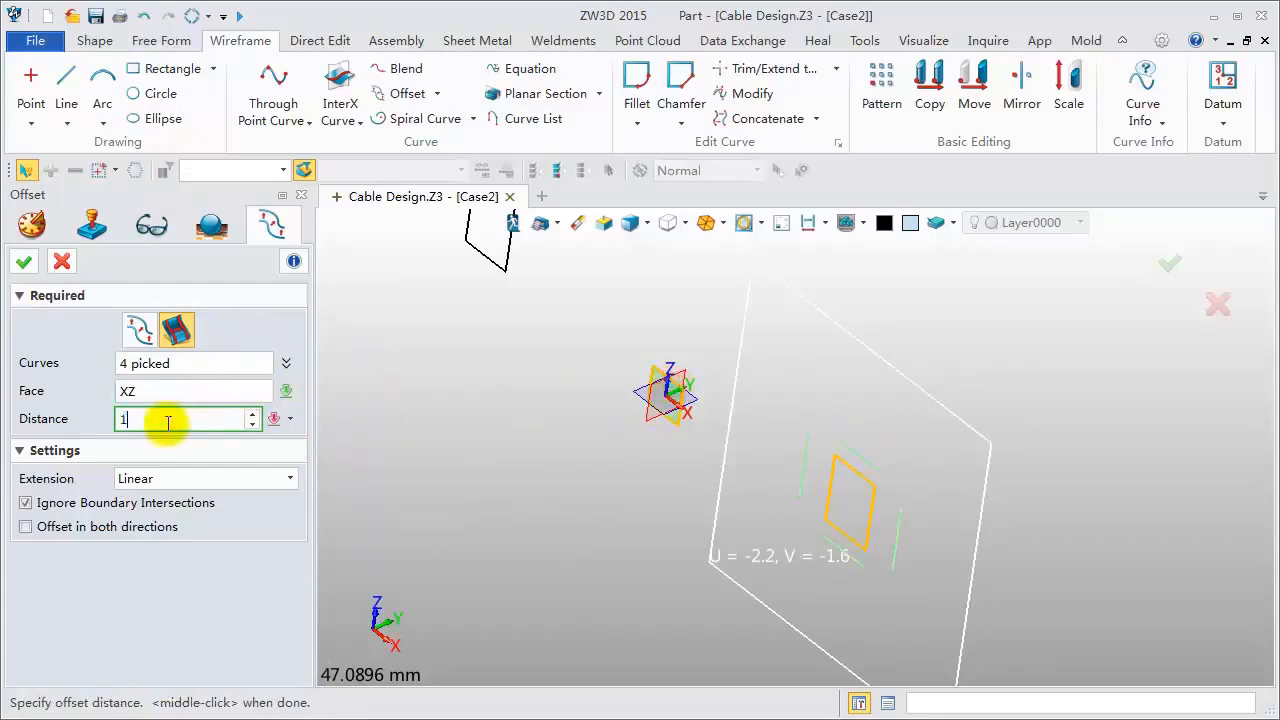
key("Return")
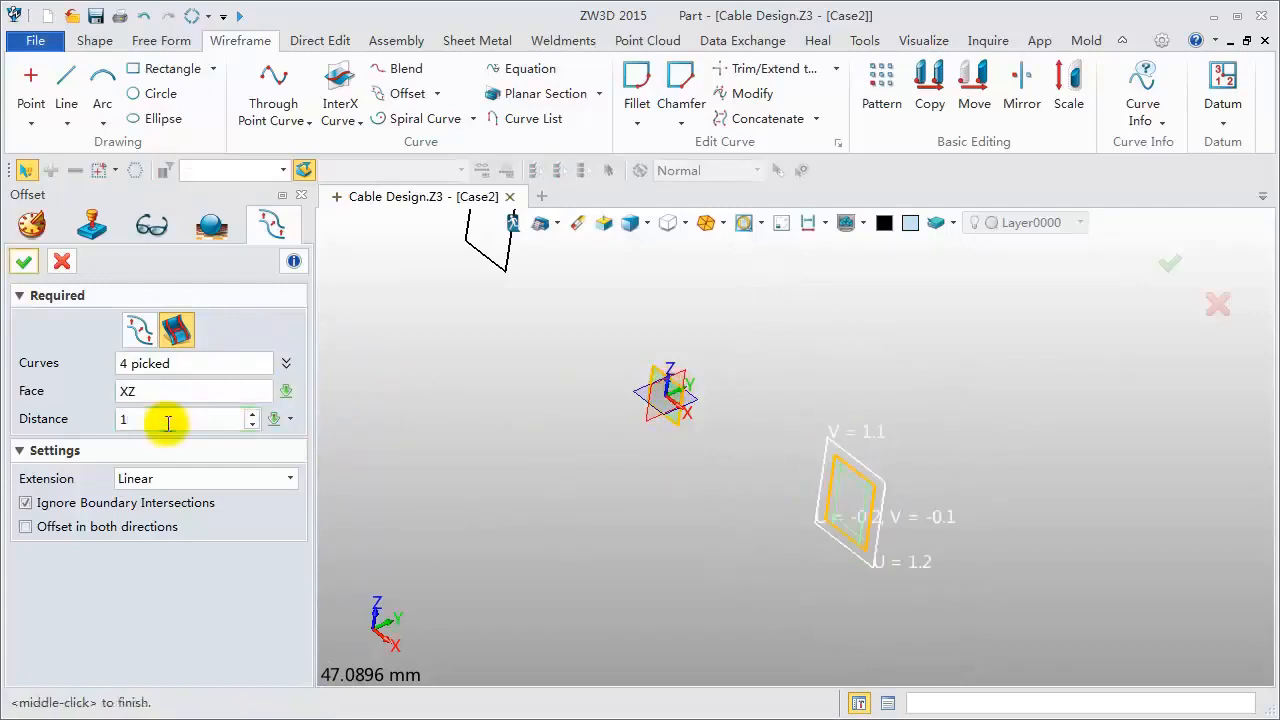
left_click(121, 418)
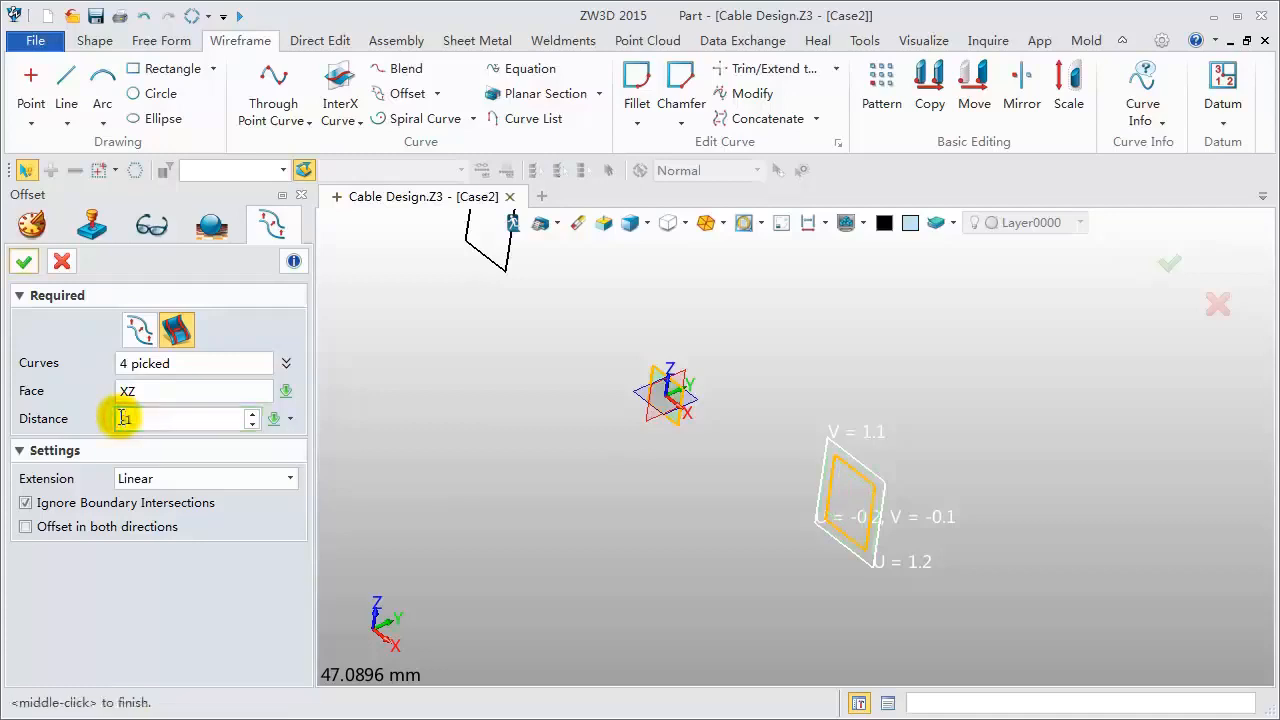
left_click(24, 261)
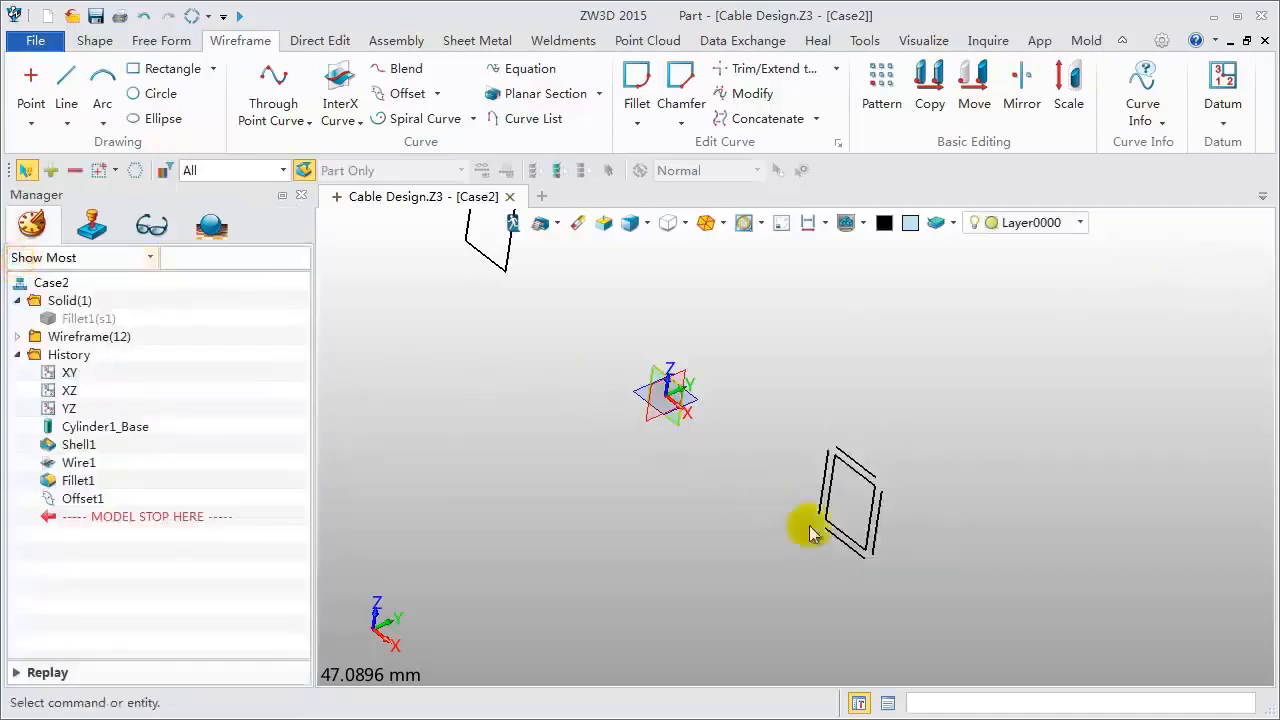
- Blank the original inner rectangle, leaving only the four offset lines around it
scroll(890, 590, "up", 4)
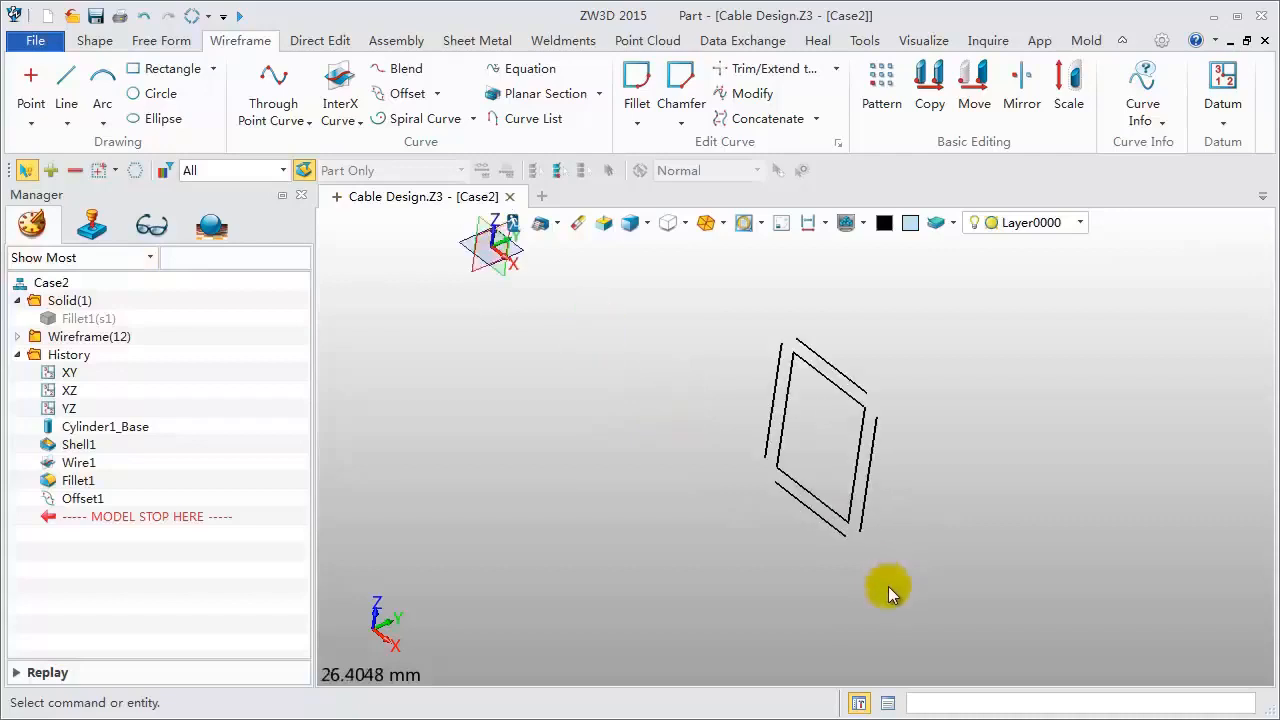
left_click(853, 408)
middle_click(855, 410)
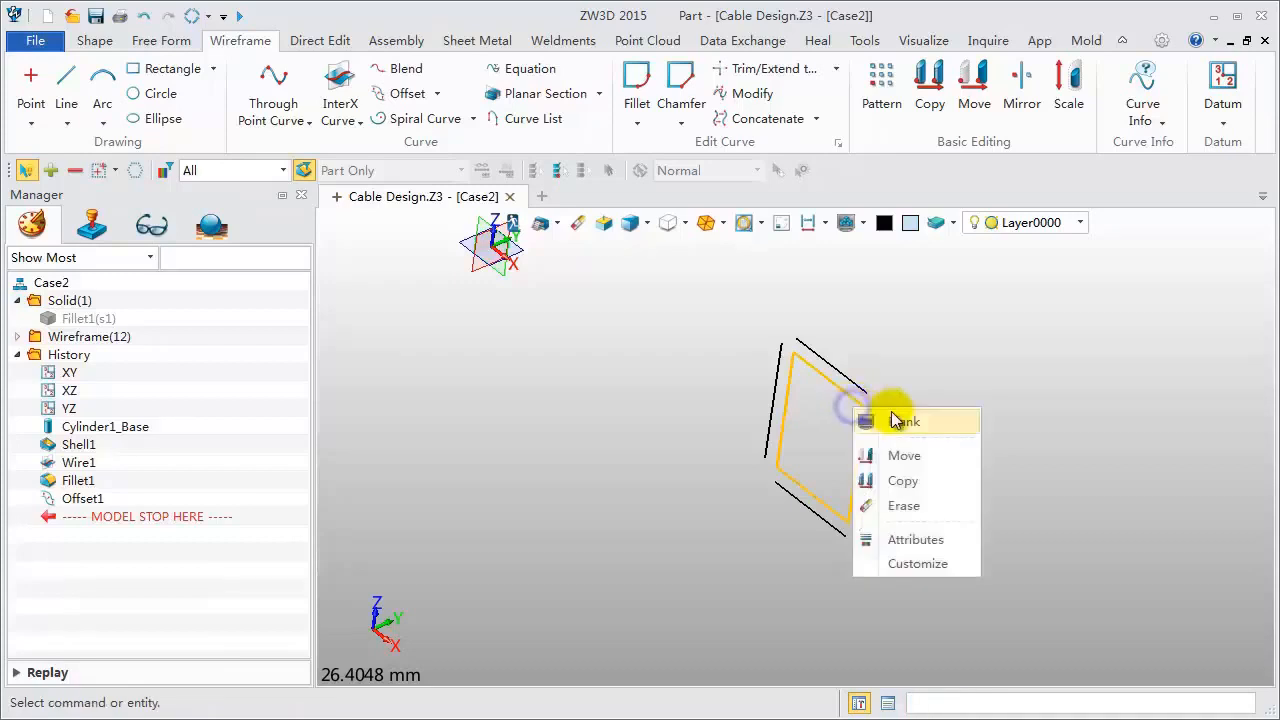
left_click(891, 419)
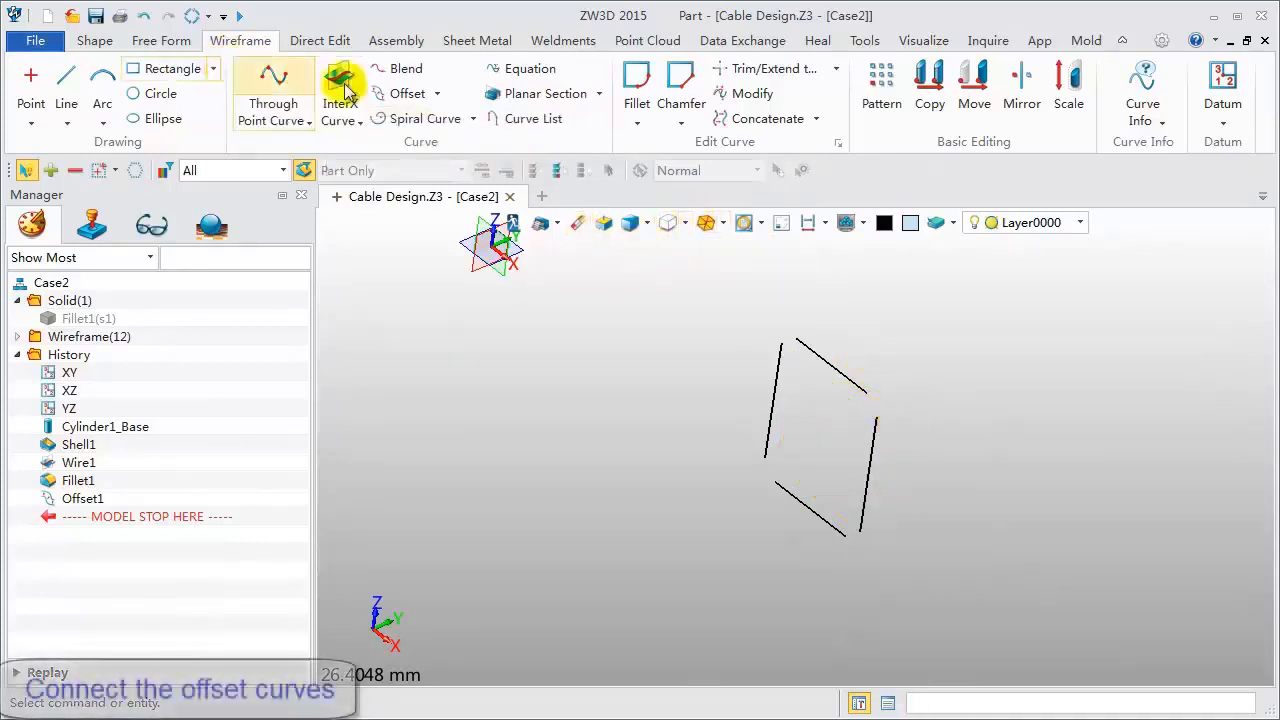
- Trim/extend the four offset lines to their corners so that they form a closed rectangle
left_click(612, 299)
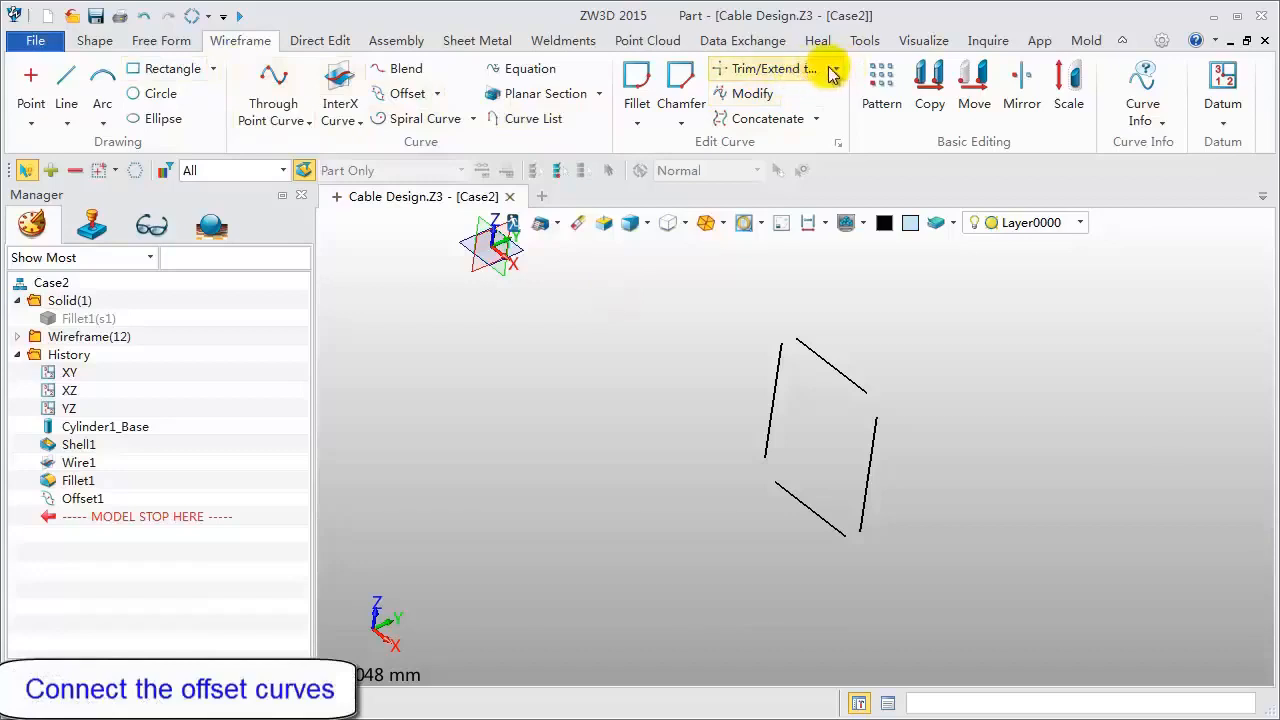
left_click(830, 72)
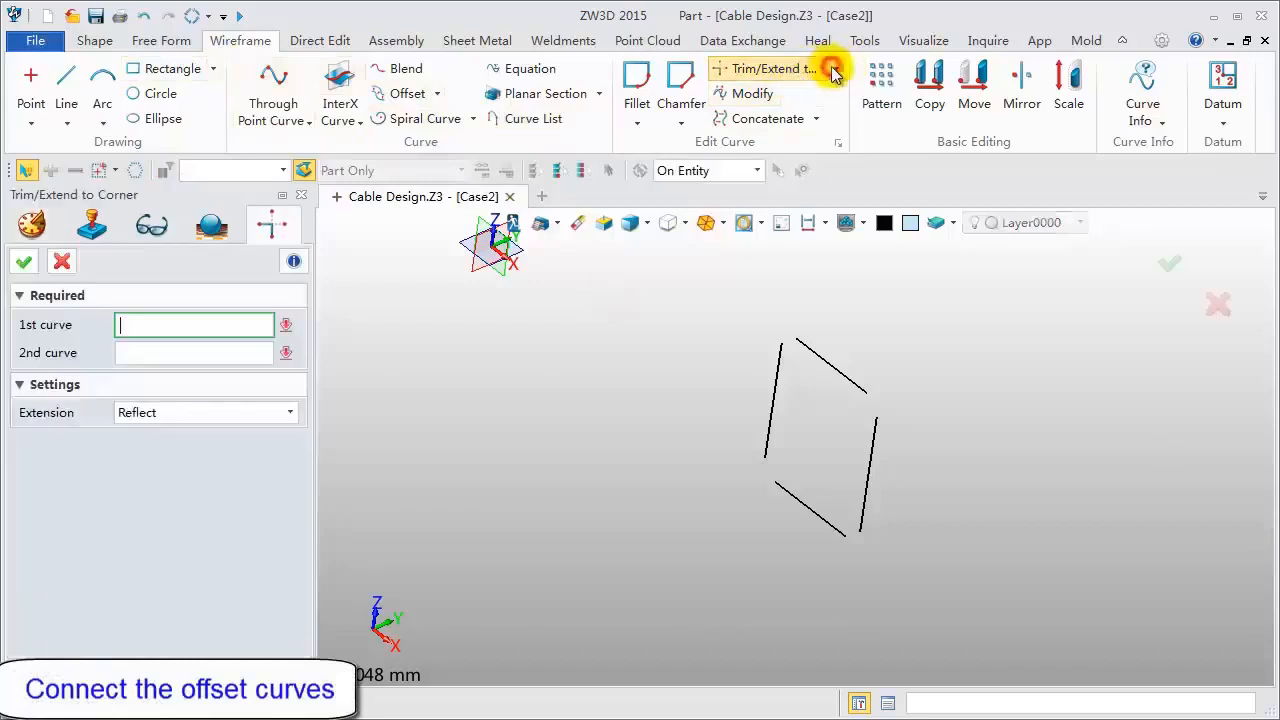
left_click(846, 370)
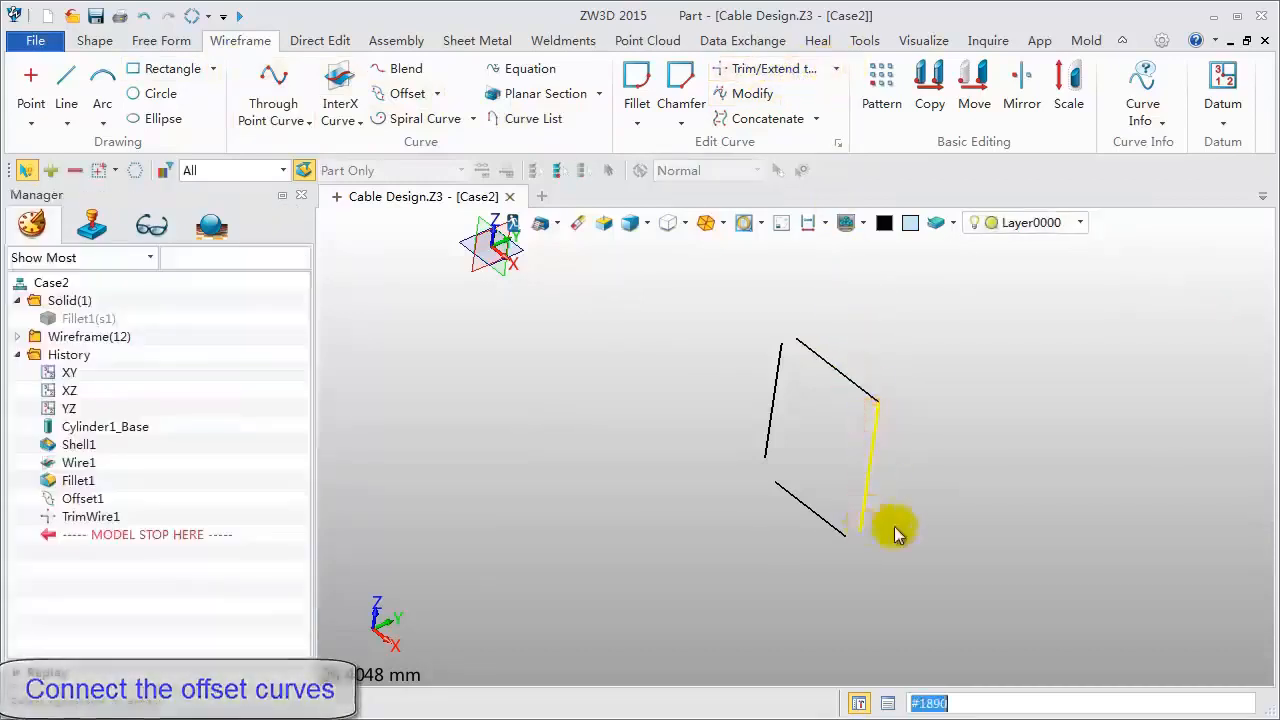
middle_click(926, 532)
left_click(827, 521)
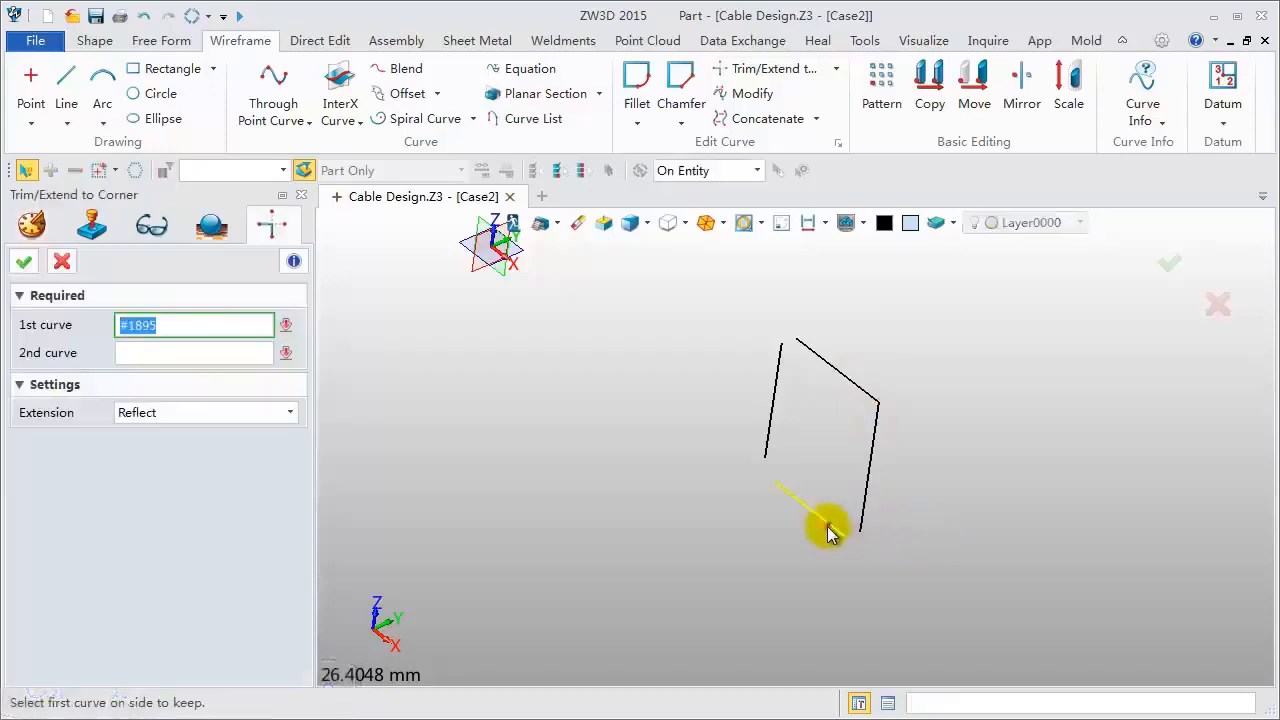
left_click(864, 516)
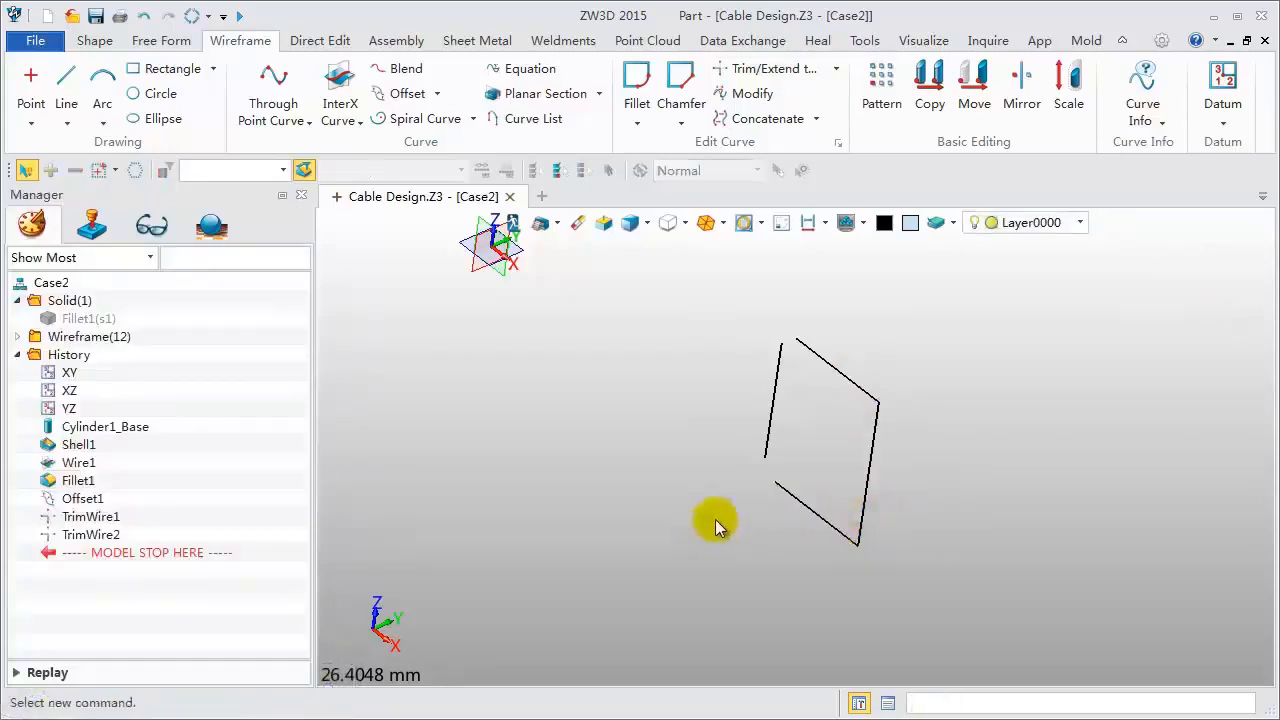
middle_click(712, 518)
left_click(786, 487)
left_click(768, 440)
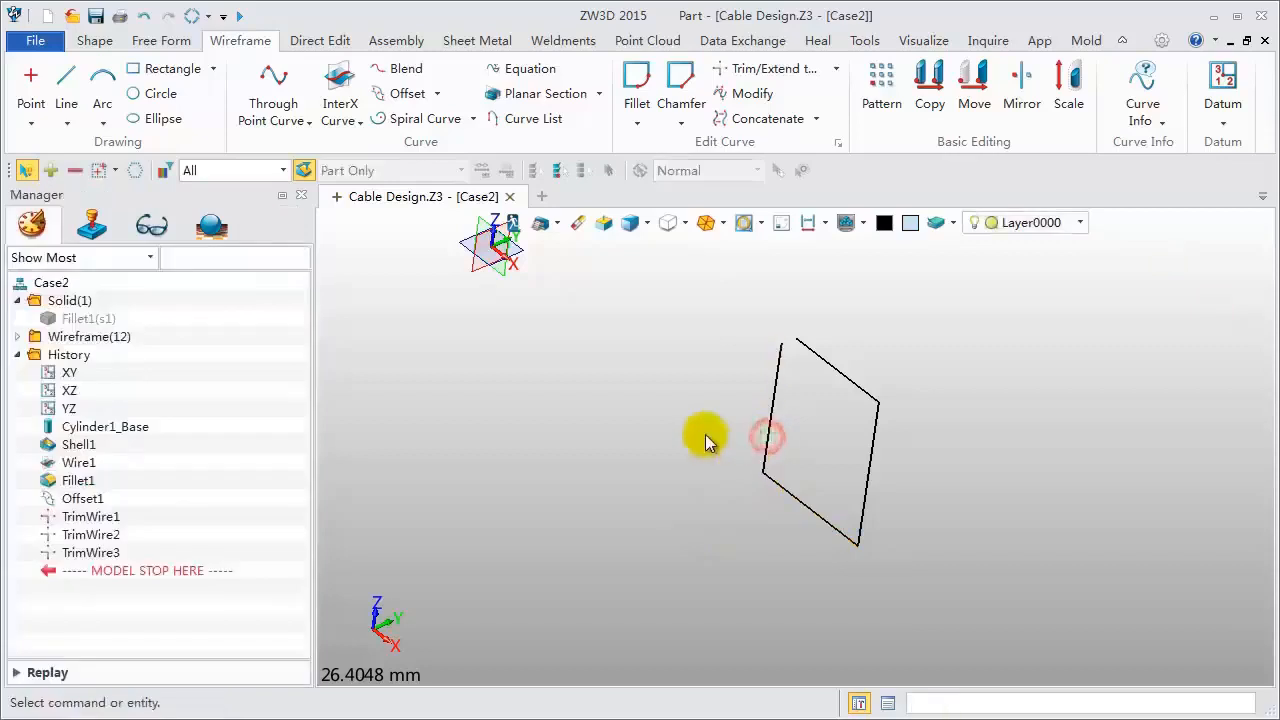
middle_click(773, 391)
left_click(811, 352)
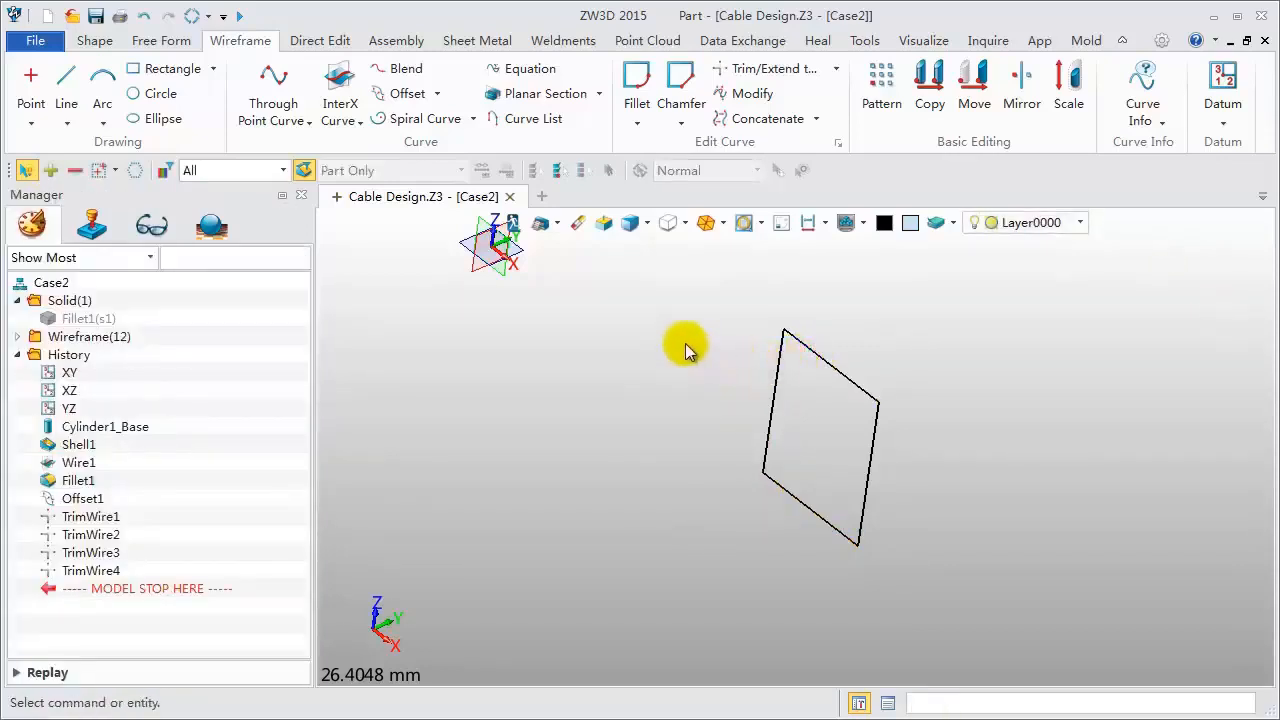
- Create a circular pattern of the four rectangle curves about the Z axis with 2 instances at a 7.2° angle
middle_click_drag(685, 343, 689, 359)
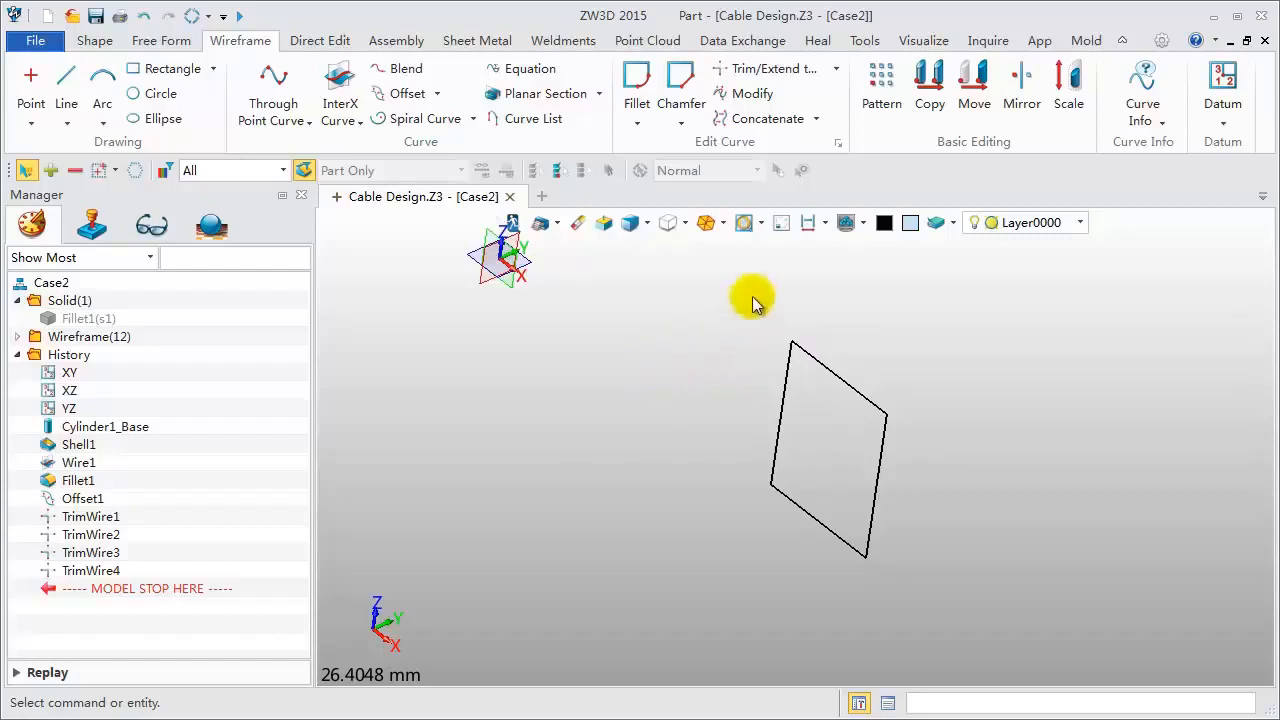
left_click(882, 84)
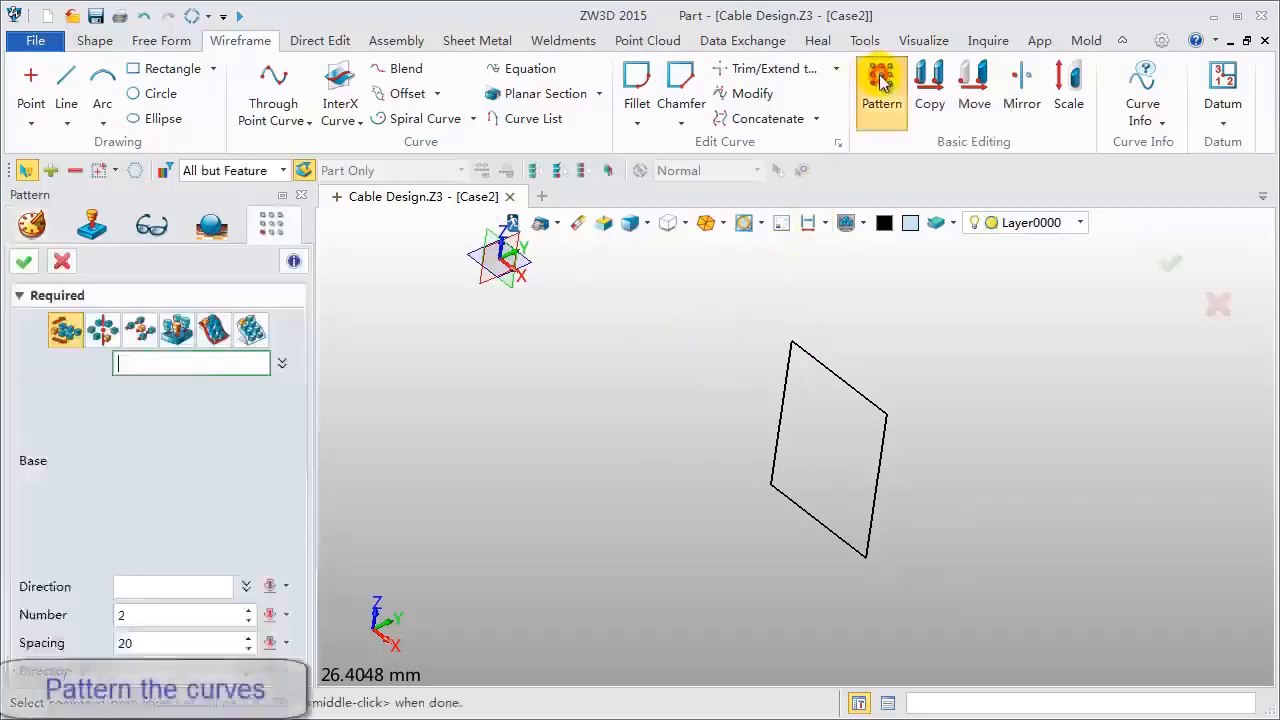
left_click(96, 330)
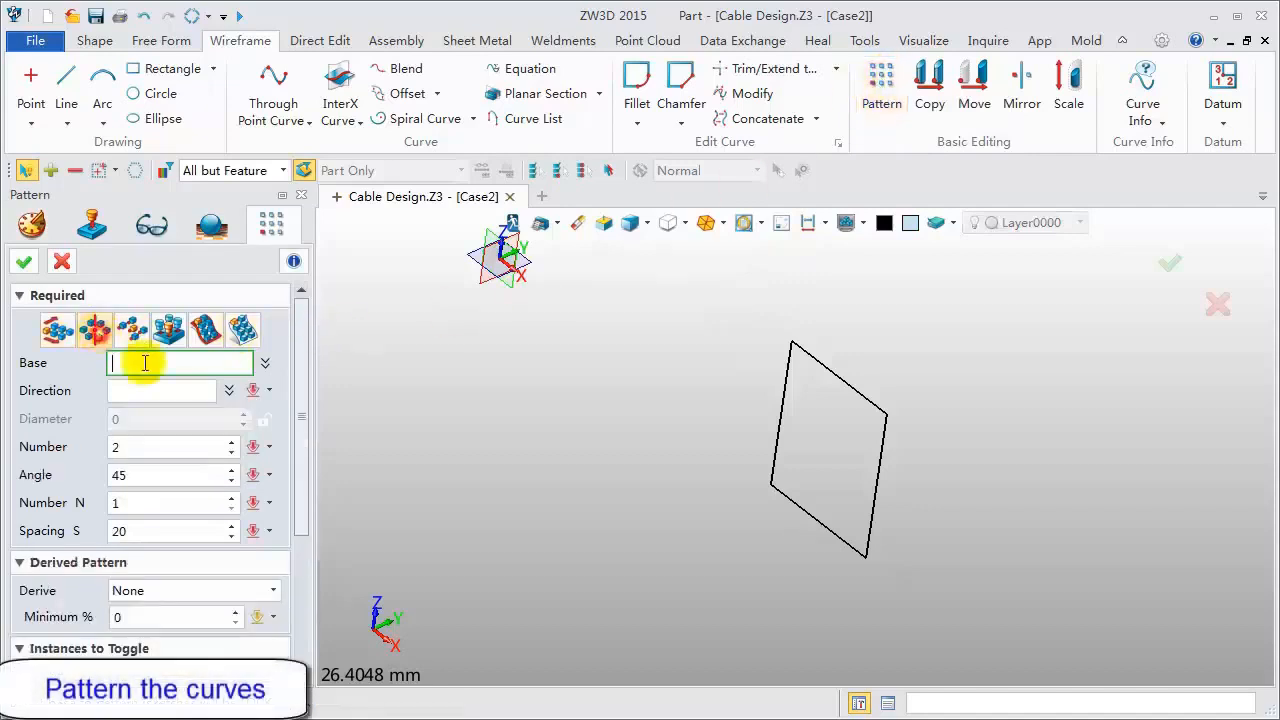
left_click_drag(754, 303, 913, 564)
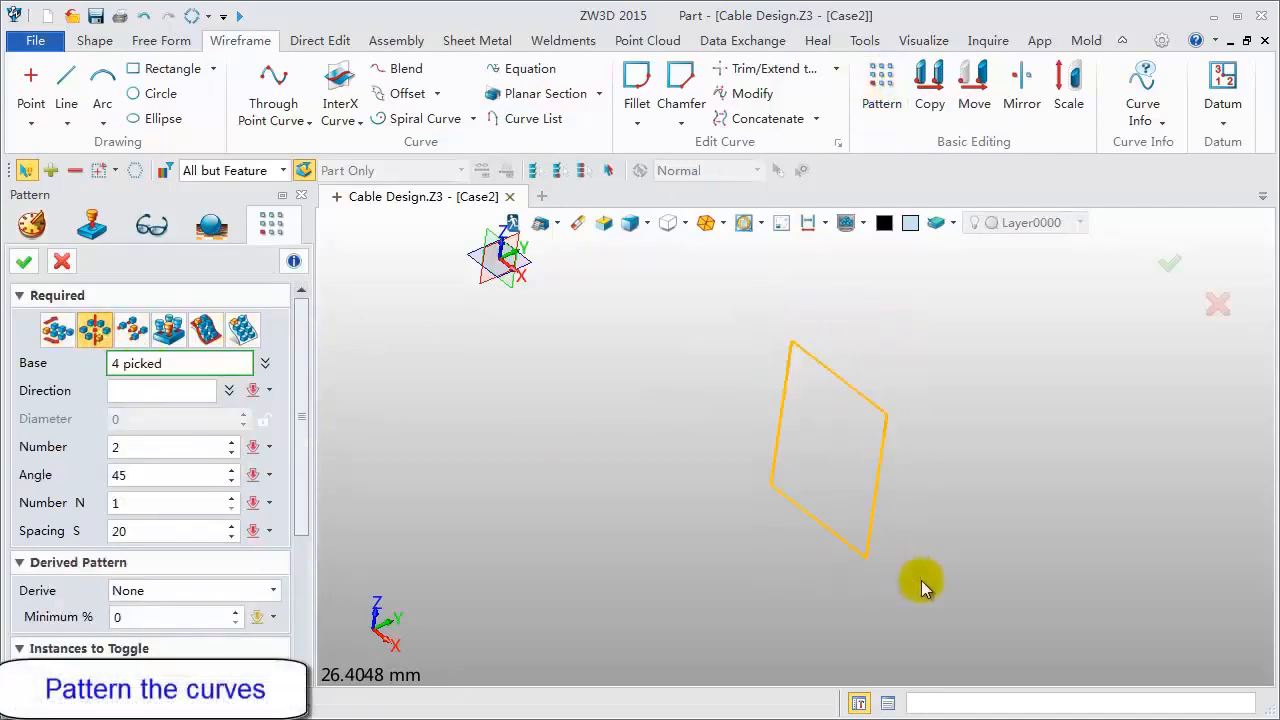
middle_click(512, 462)
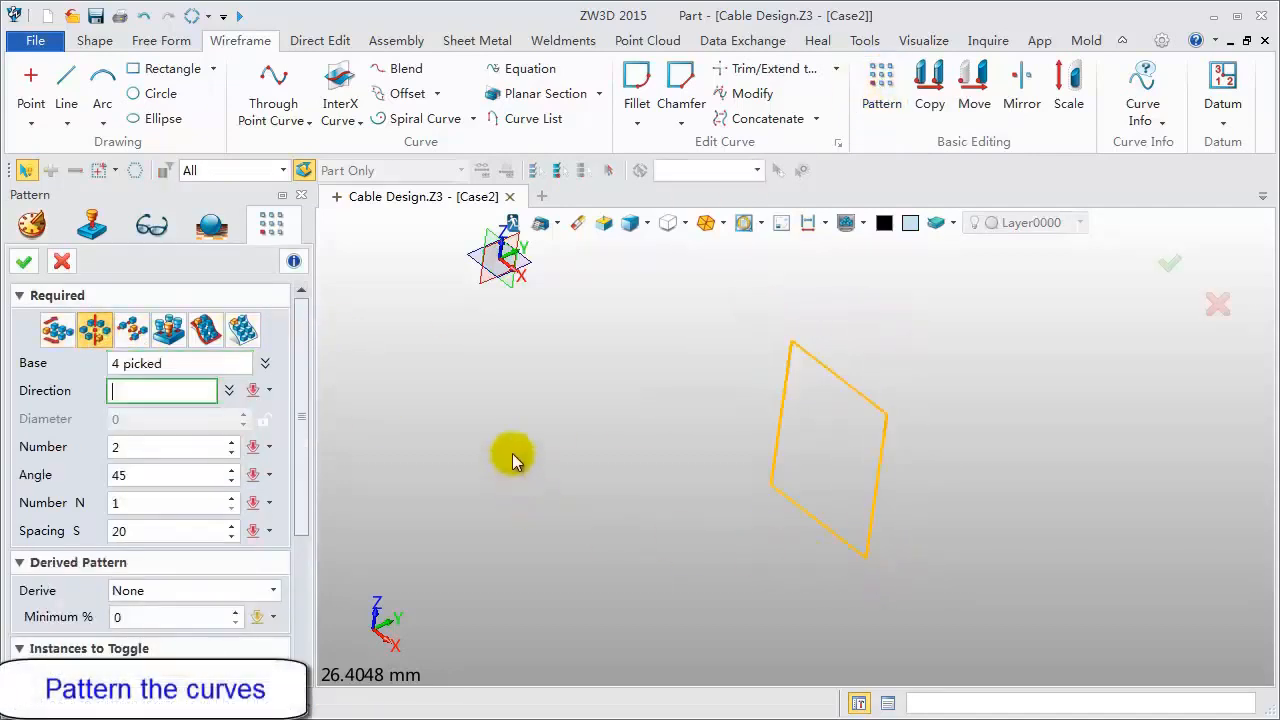
left_click(499, 249)
left_click(499, 252)
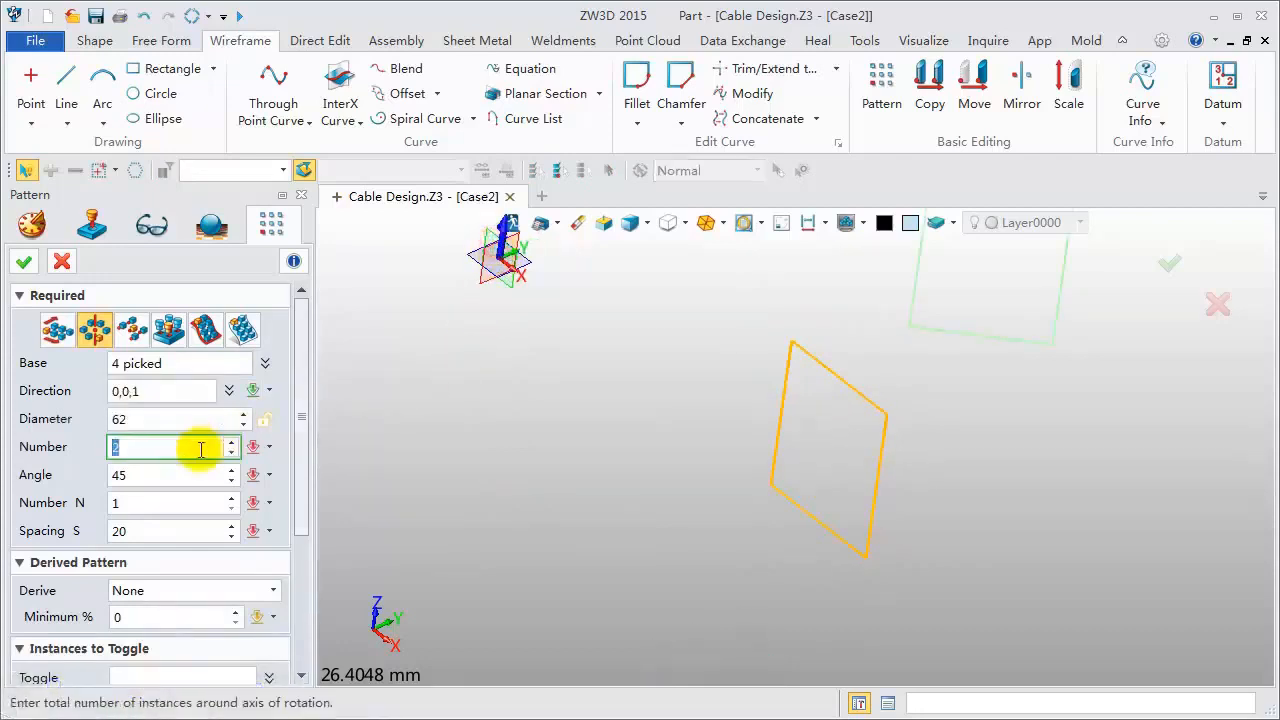
left_click(143, 479)
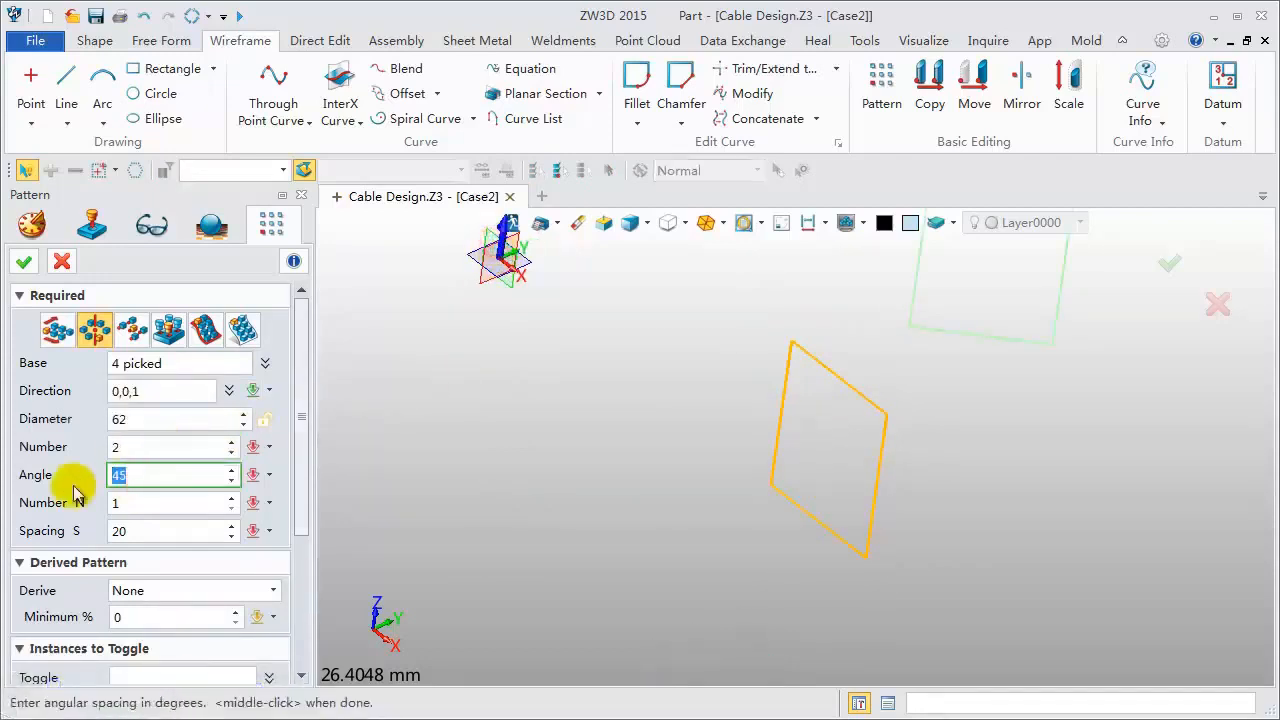
key("Return")
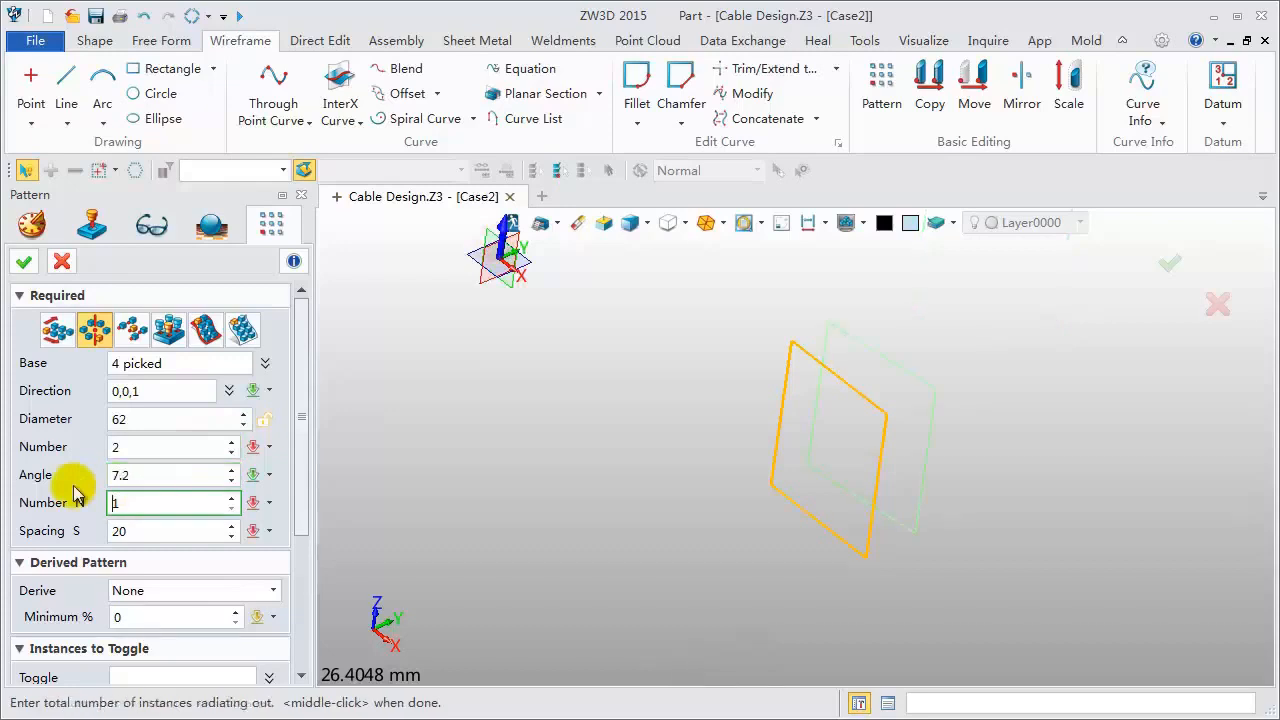
left_click(24, 261)
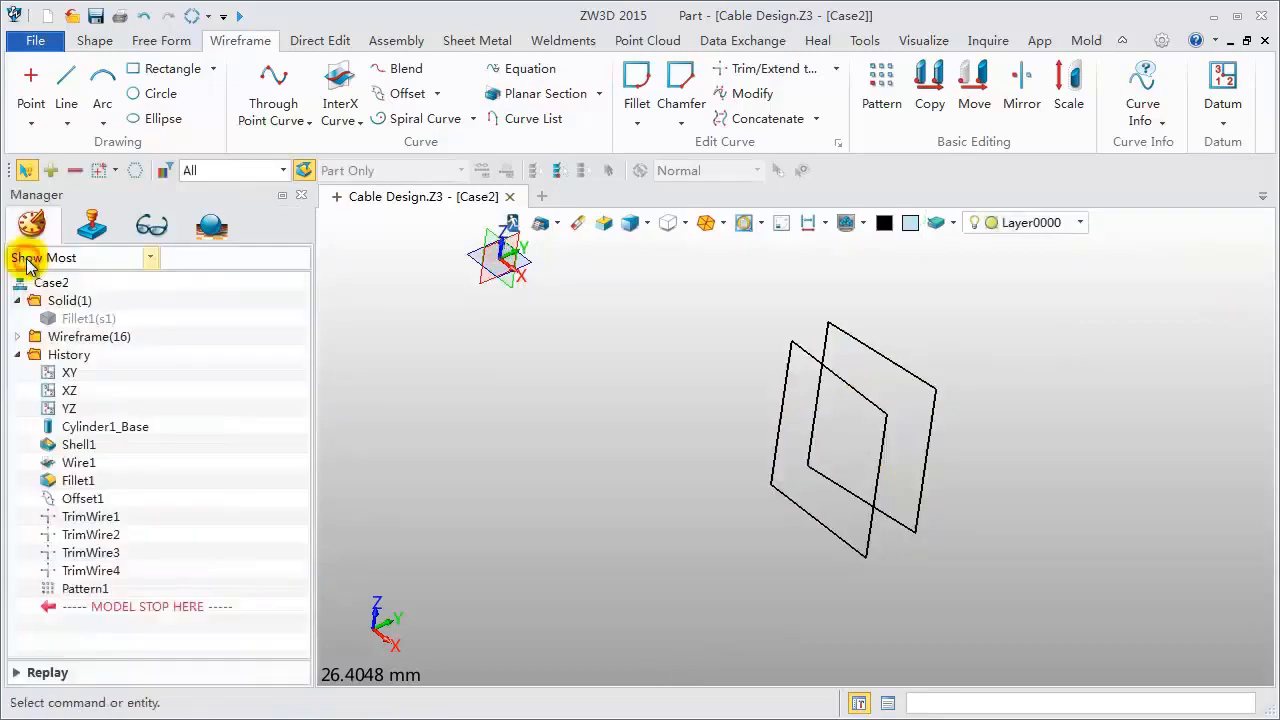
- Draw a line from the first rectangle's upper inner corner to the patterned rectangle's upper outer corner
left_click(66, 76)
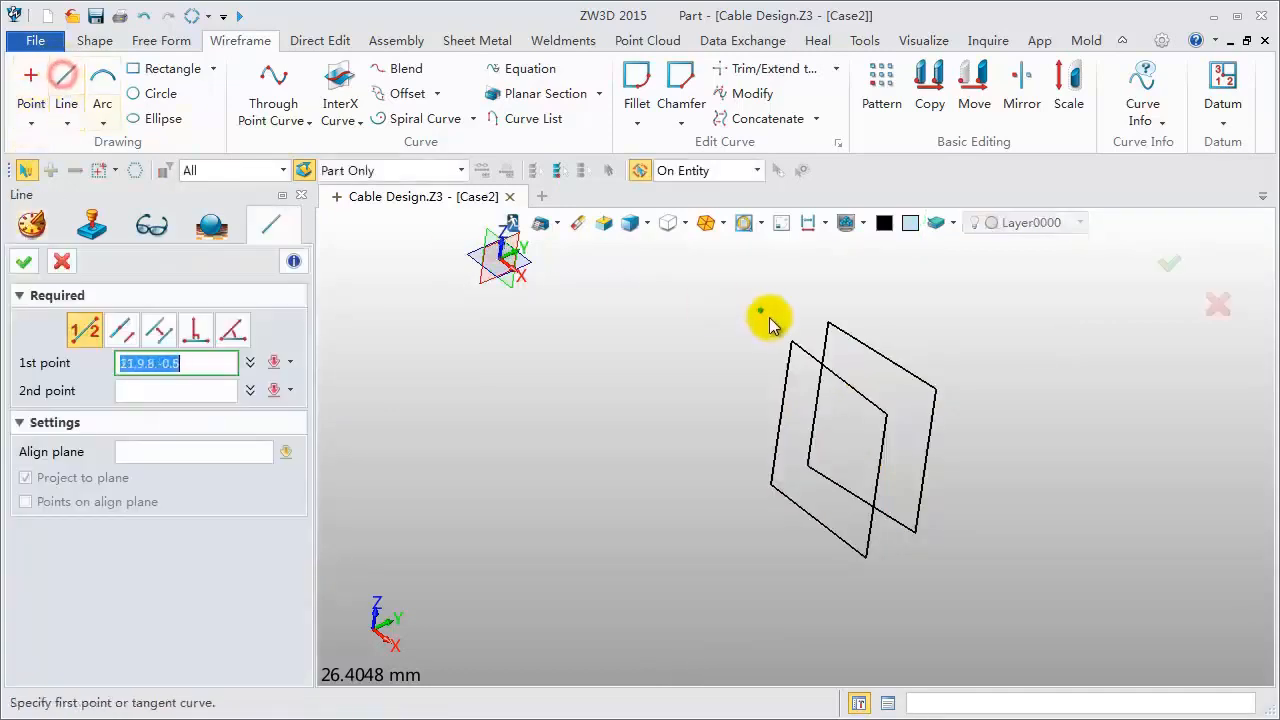
left_click(789, 344)
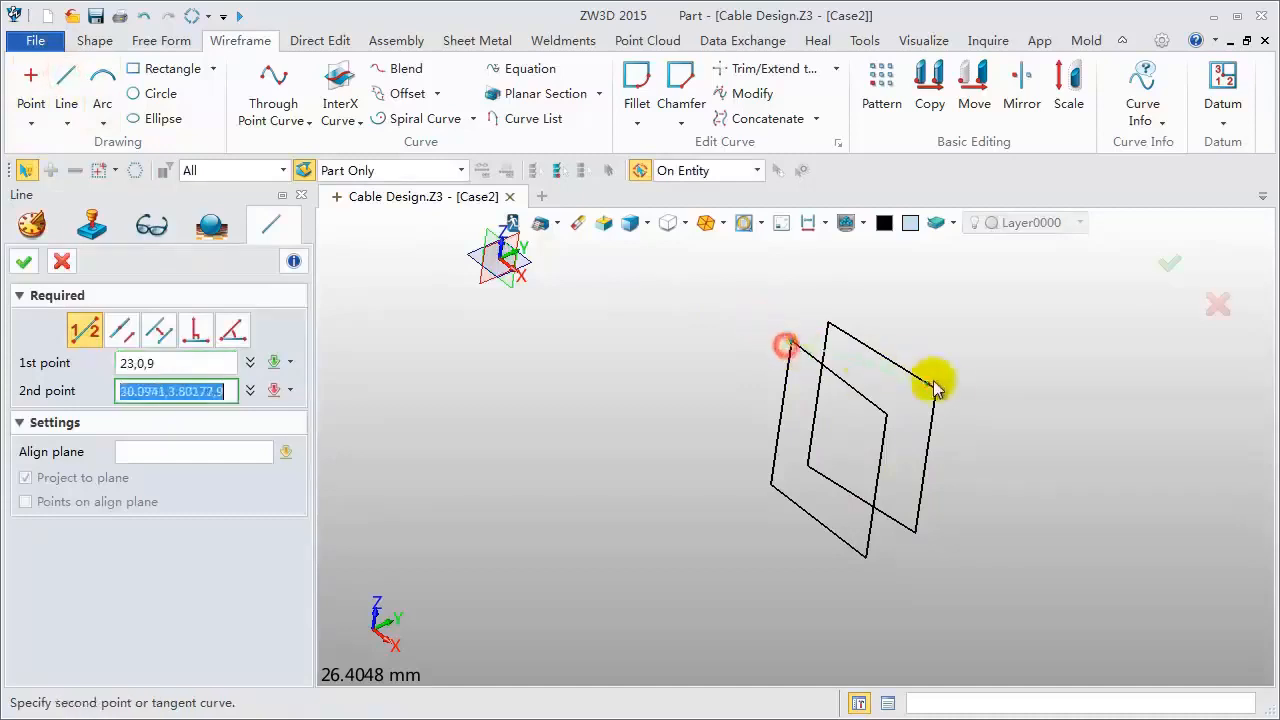
left_click(934, 393)
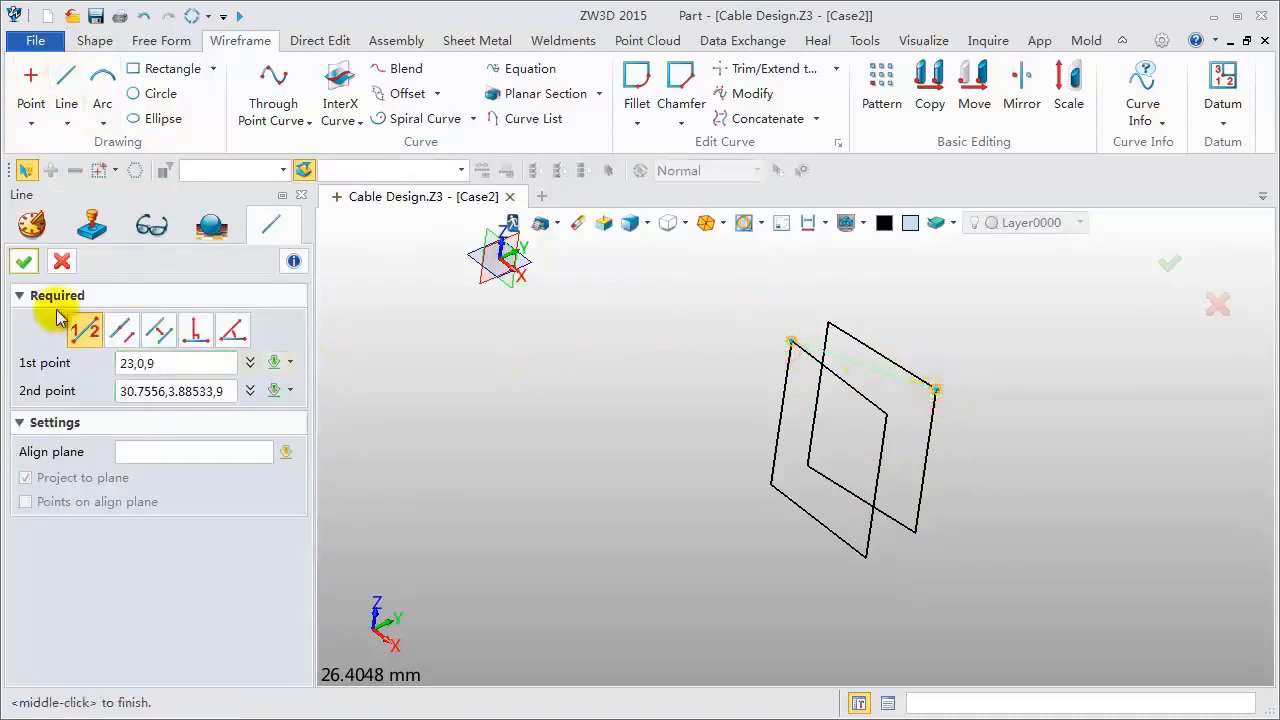
left_click(24, 261)
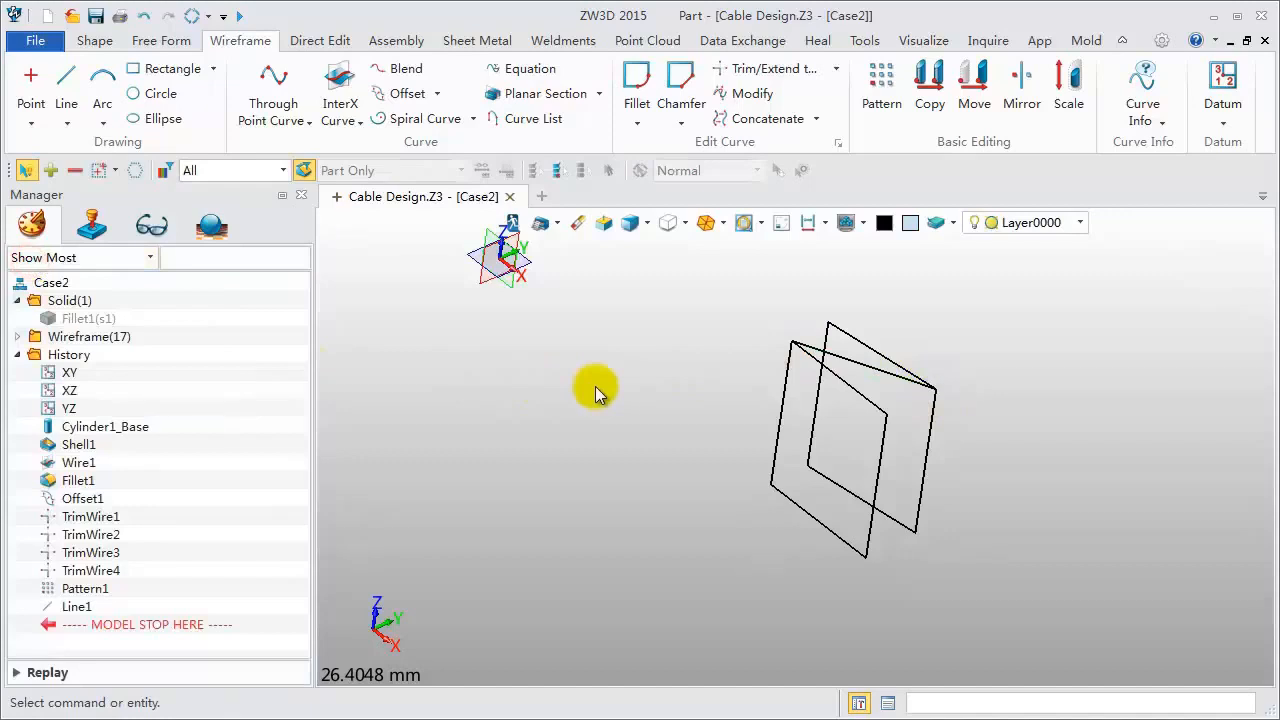
- Fillet the first rectangle's lower inner corner with a 1 mm radius, trimming both curves
left_click(637, 80)
left_click(771, 471)
left_click(786, 497)
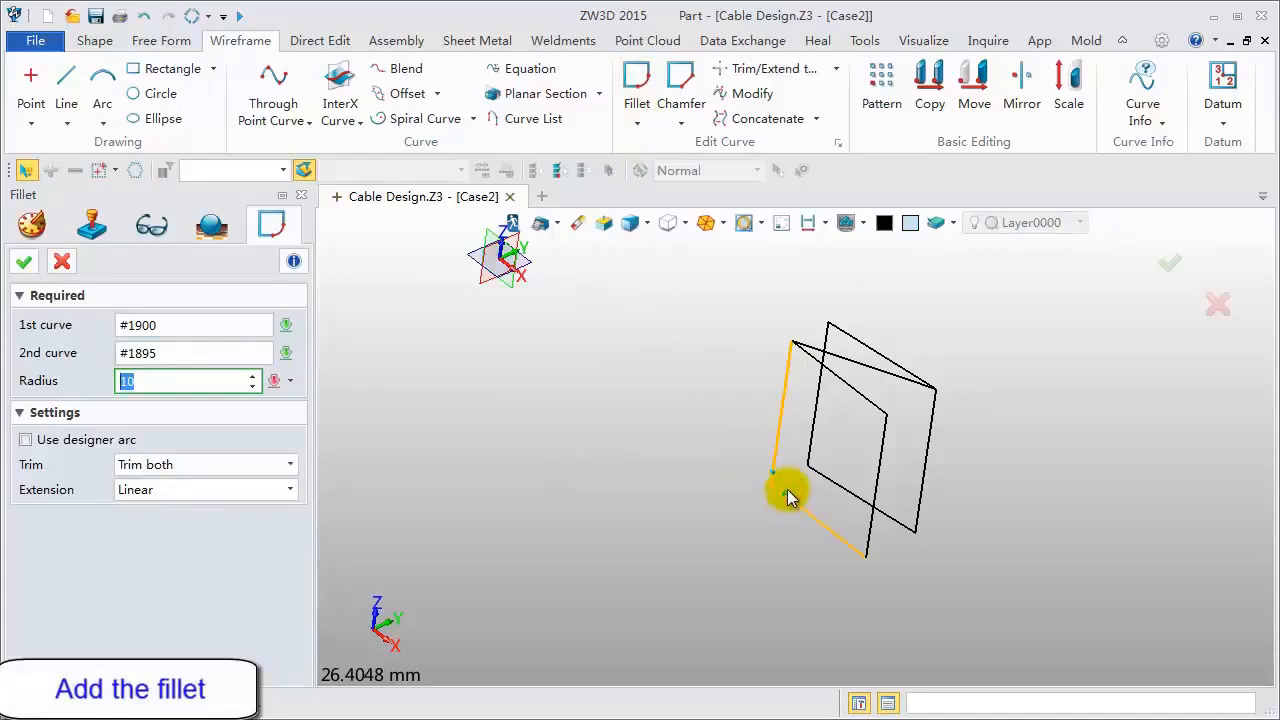
type("1")
key("Return")
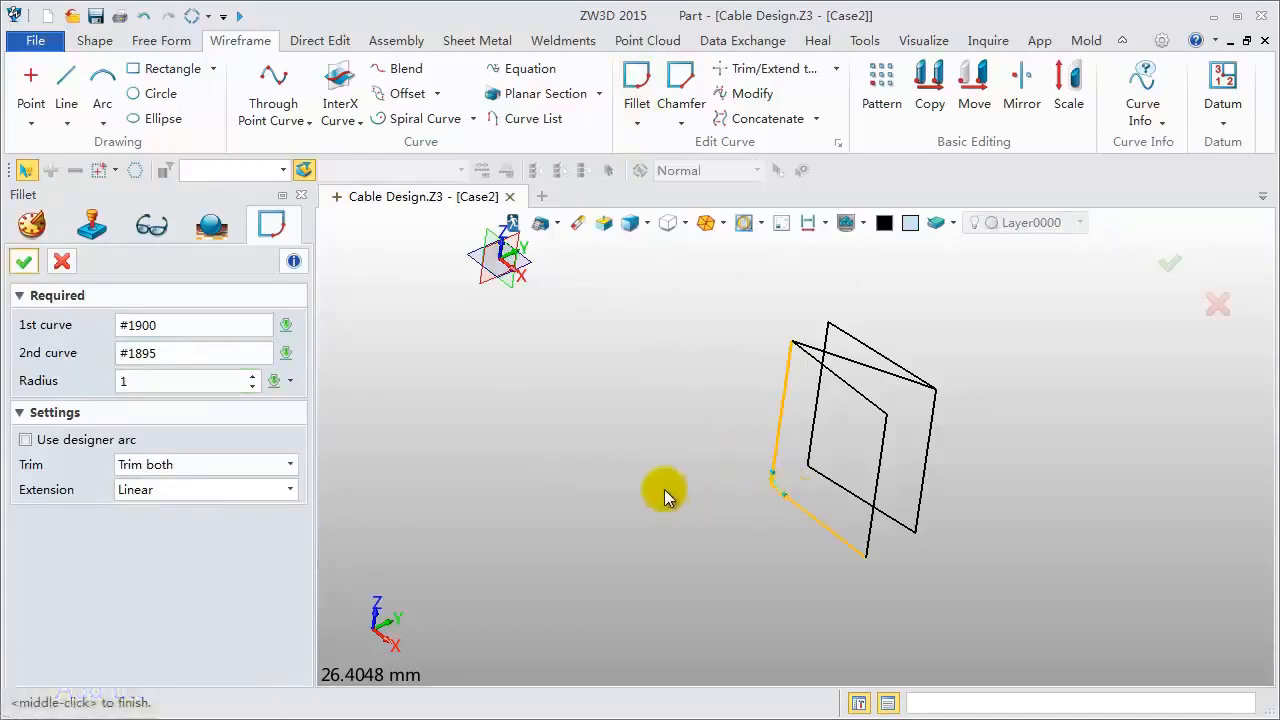
middle_click(664, 489)
- Fillet the corner between the first rectangle's inner vertical edge and the diagonal connecting line with a 1 mm radius
middle_click(664, 489)
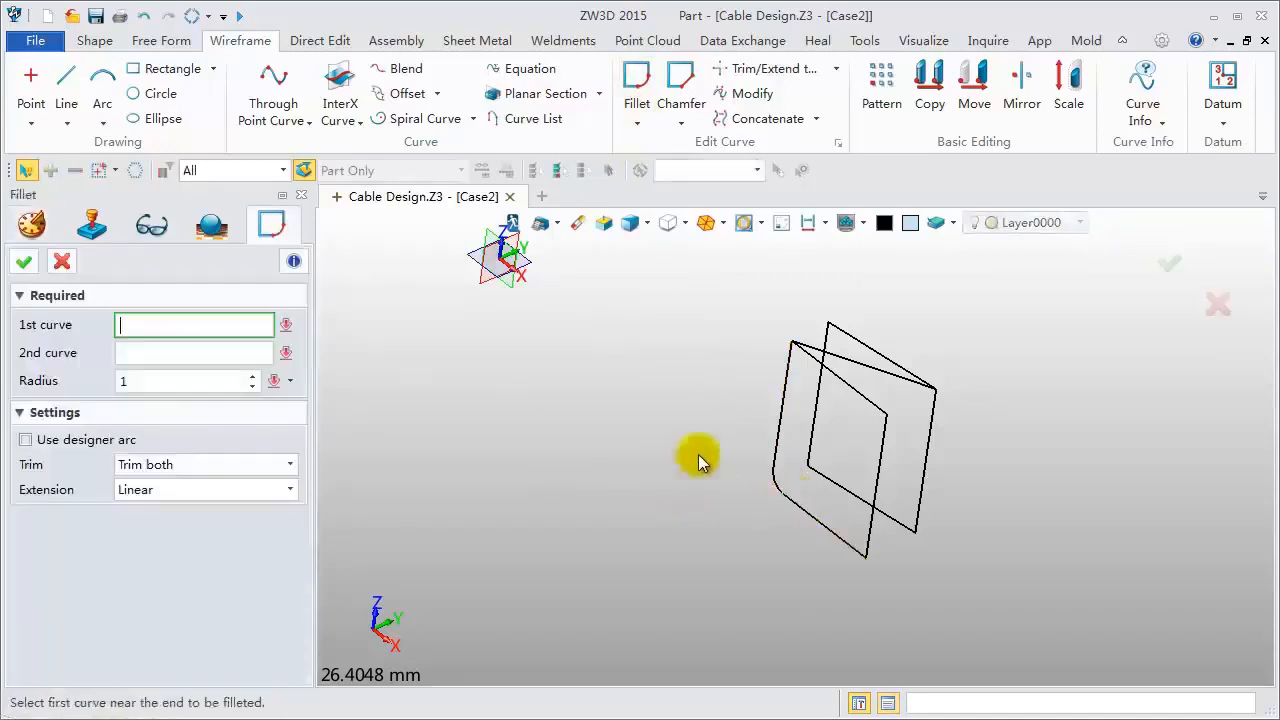
left_click(787, 358)
middle_click(707, 365)
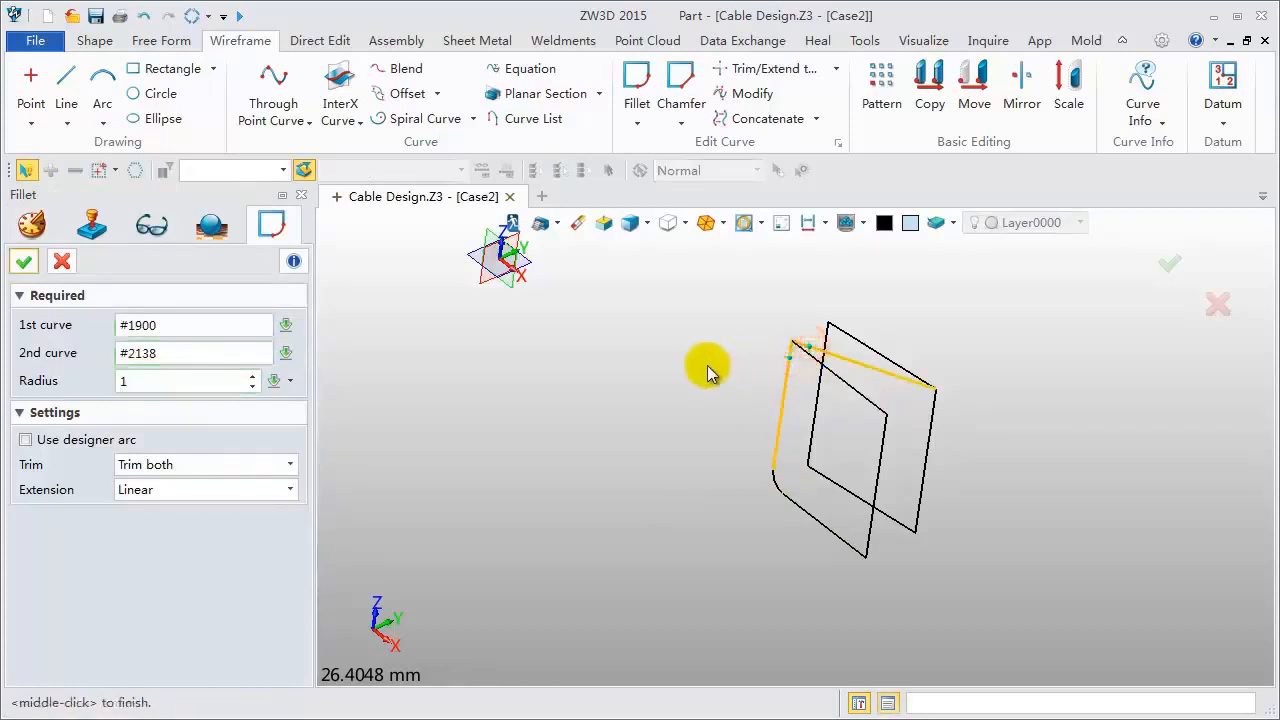
middle_click(707, 365)
middle_click(707, 365)
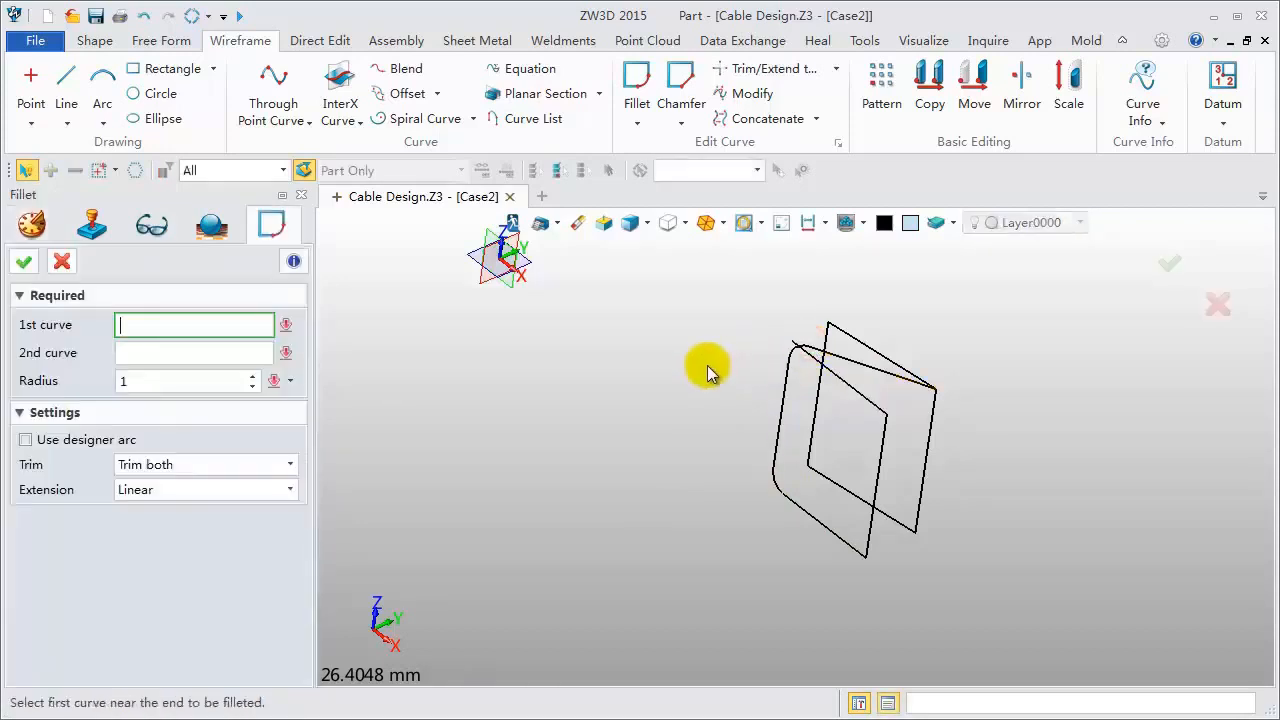
- Fillet the corner between the diagonal connecting line and the patterned rectangle's outer vertical edge with a 1 mm radius
left_click(882, 372)
left_click(932, 424)
middle_click(985, 428)
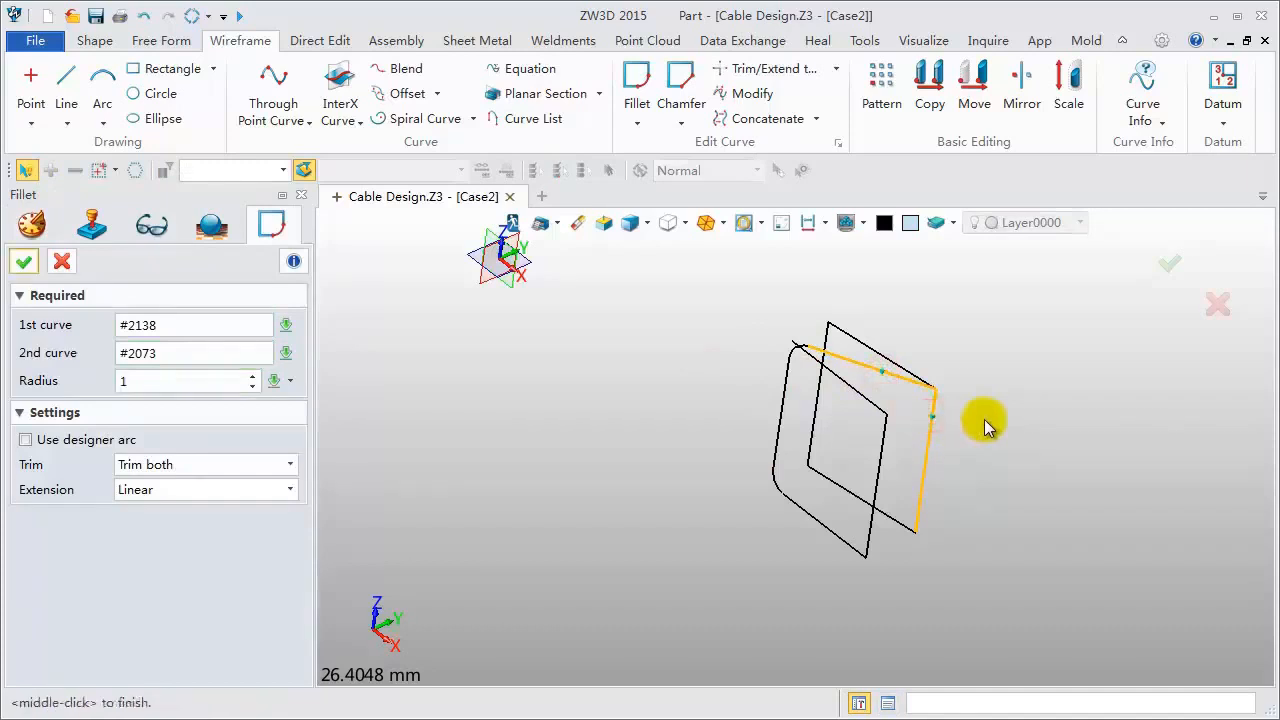
middle_click(985, 428)
- Fillet the patterned rectangle's lower outer corner with a 1 mm radius, trimming both curves
middle_click(949, 491)
left_click(923, 508)
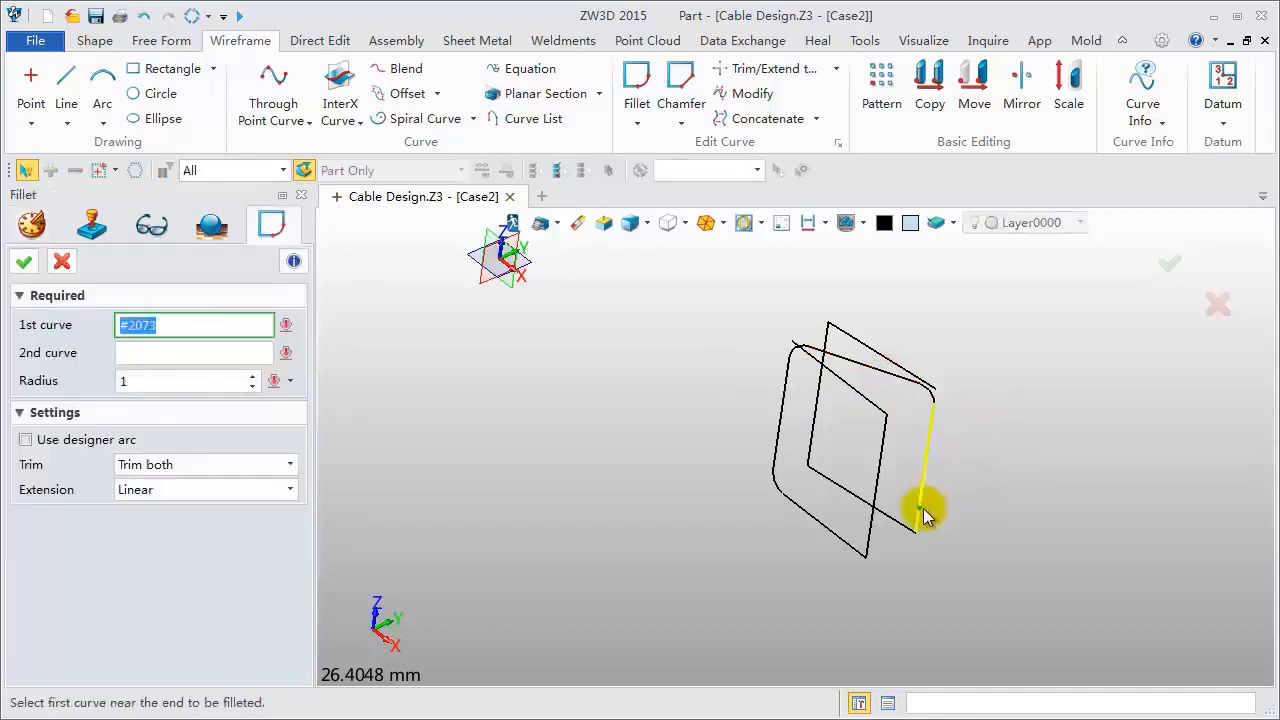
left_click(904, 521)
middle_click(959, 522)
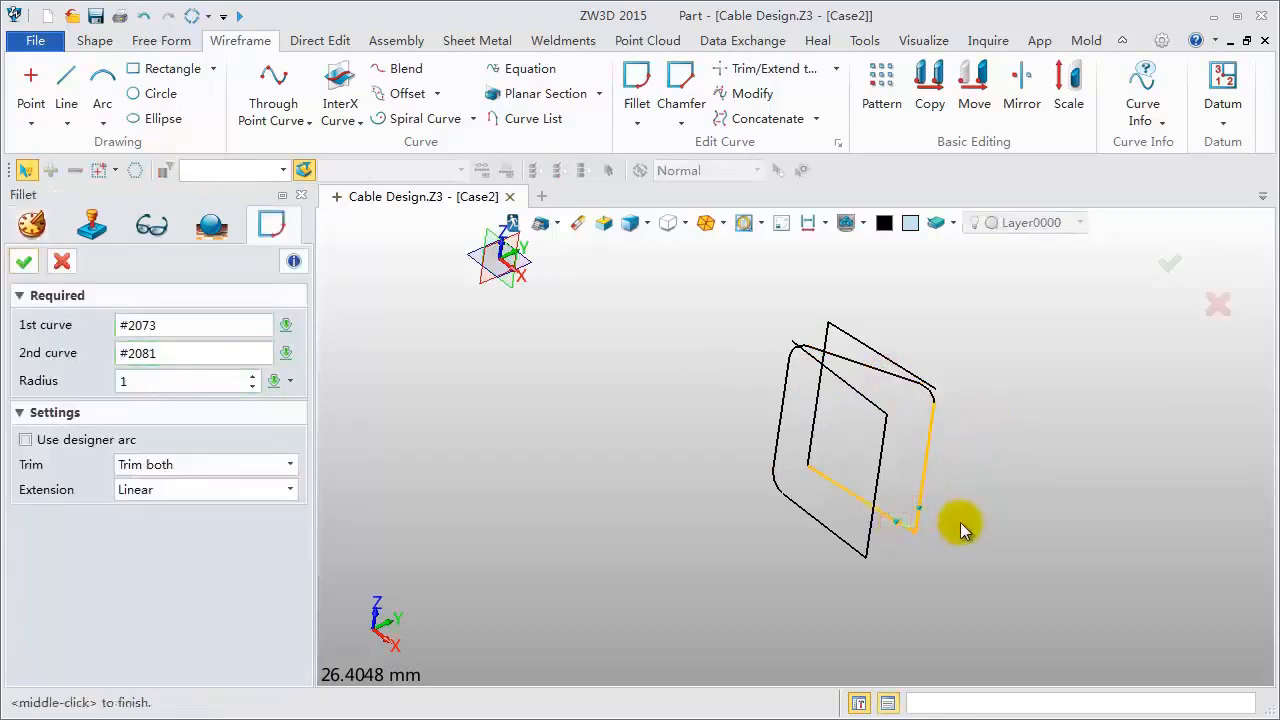
middle_click(960, 522)
- Fillet the patterned rectangle's lower inner corner with a 1 mm radius, trimming both curves
left_click(845, 486)
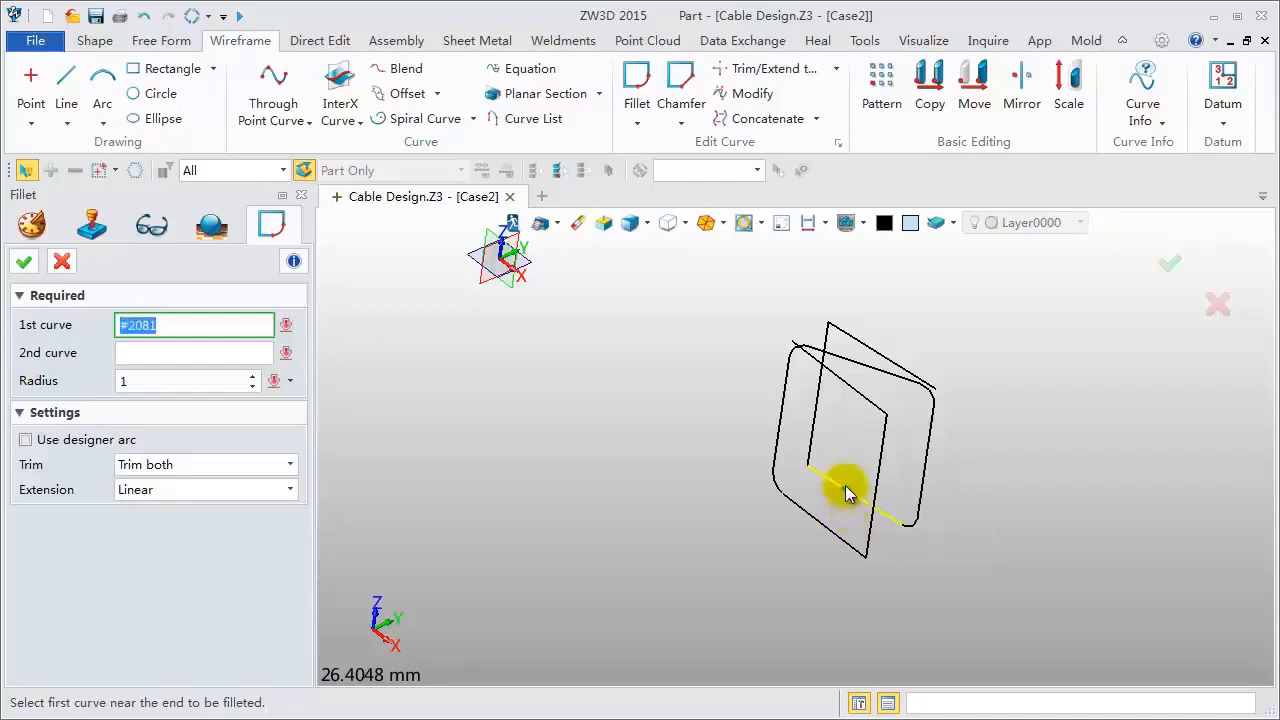
left_click(812, 440)
middle_click(661, 447)
middle_click(661, 447)
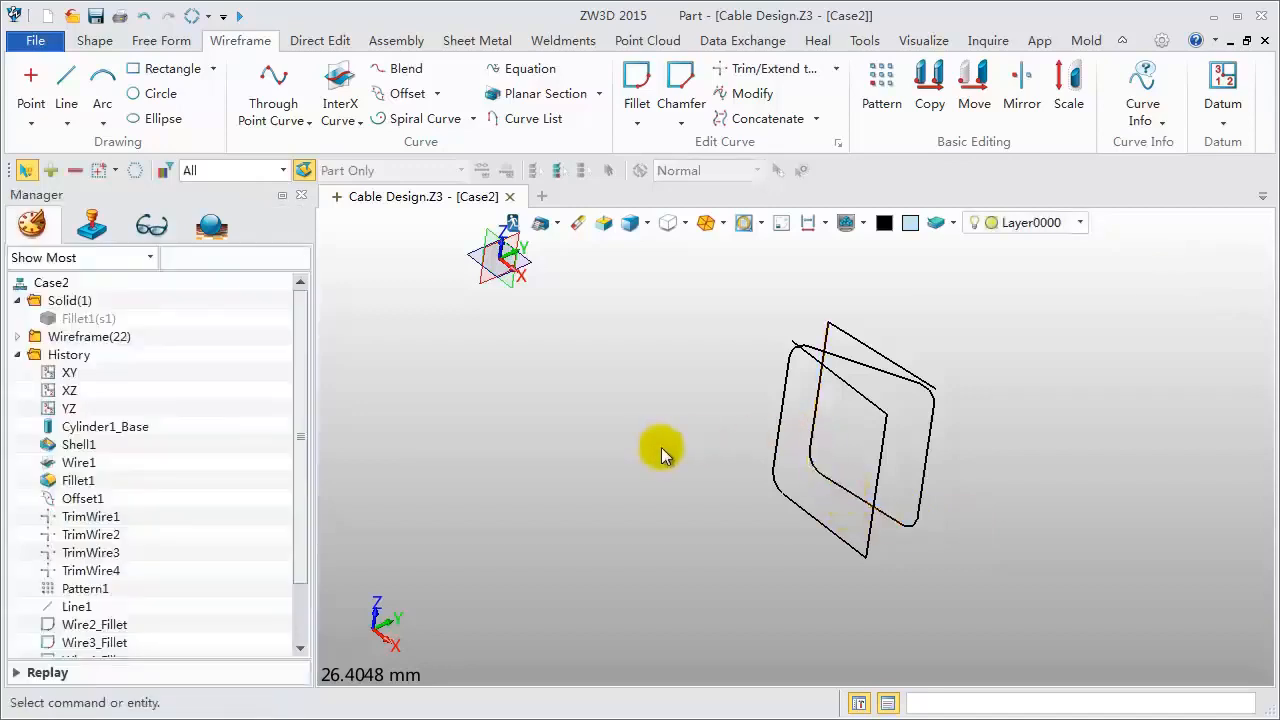
- Delete the first rectangle's outer, upper and lower edges with its lower inner fillet, plus the patterned rectangle's inner and upper edges
left_click(866, 394)
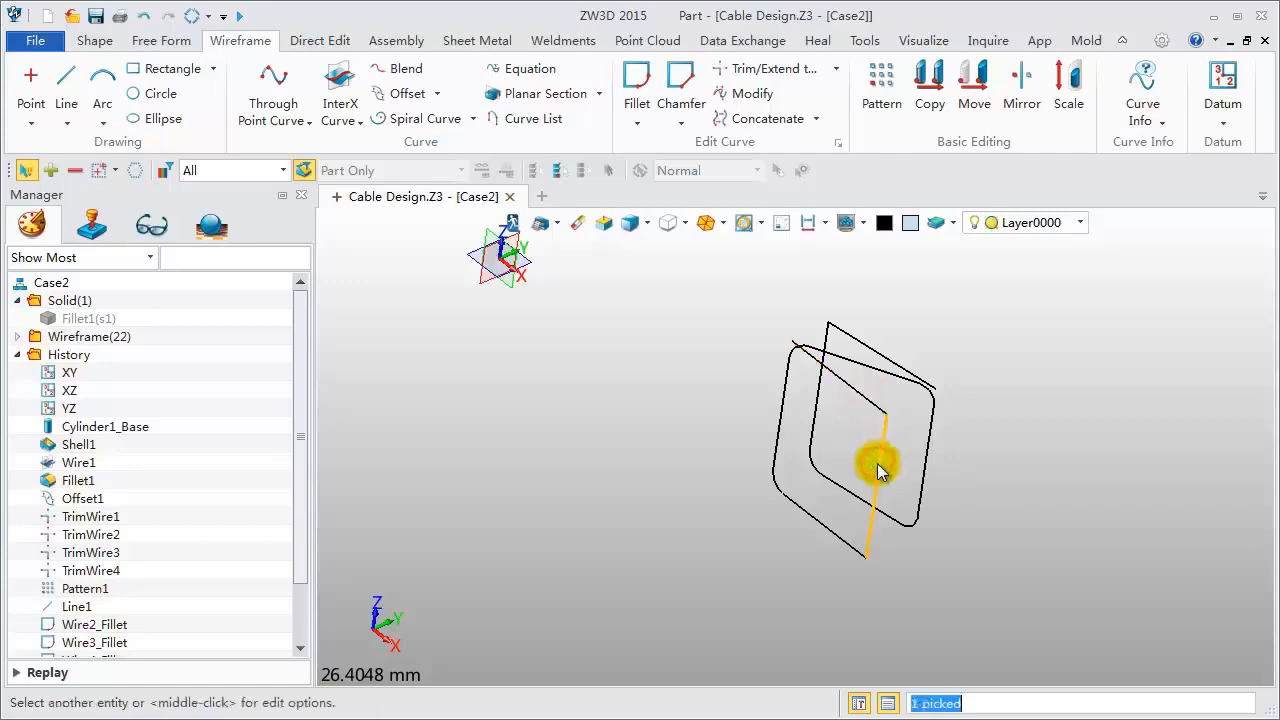
left_click(869, 403)
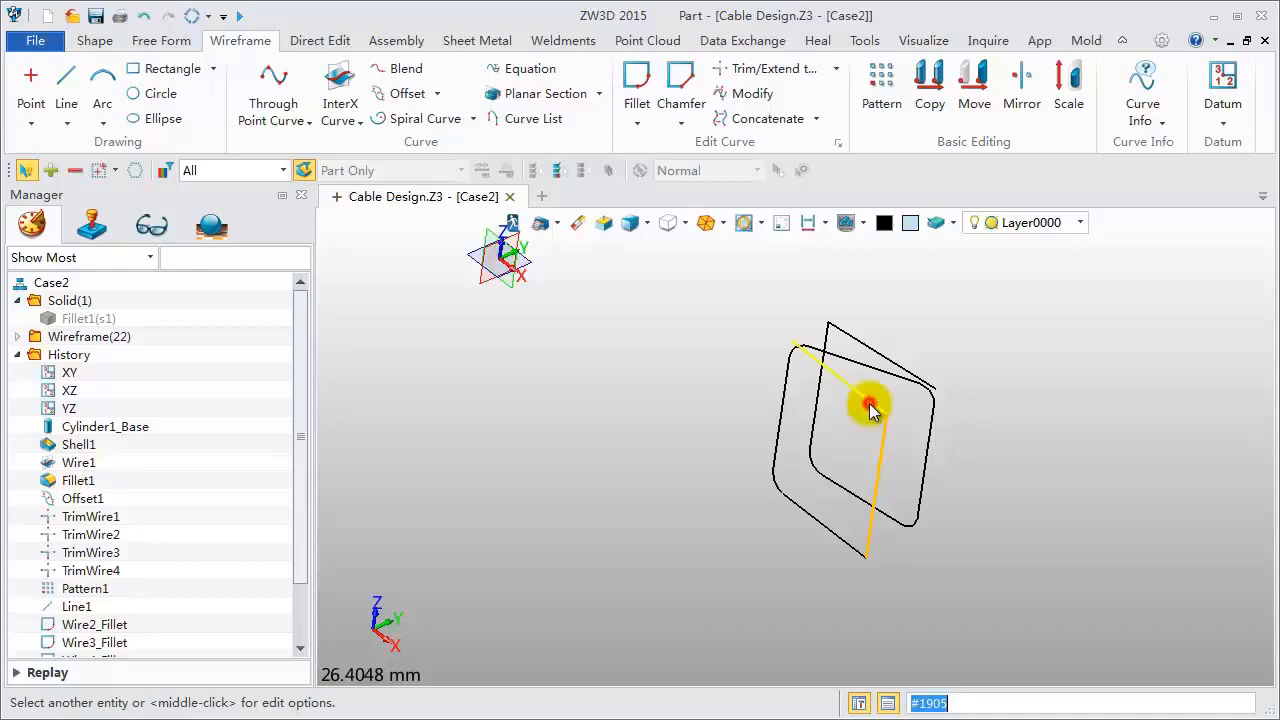
left_click(833, 524)
left_click(782, 484)
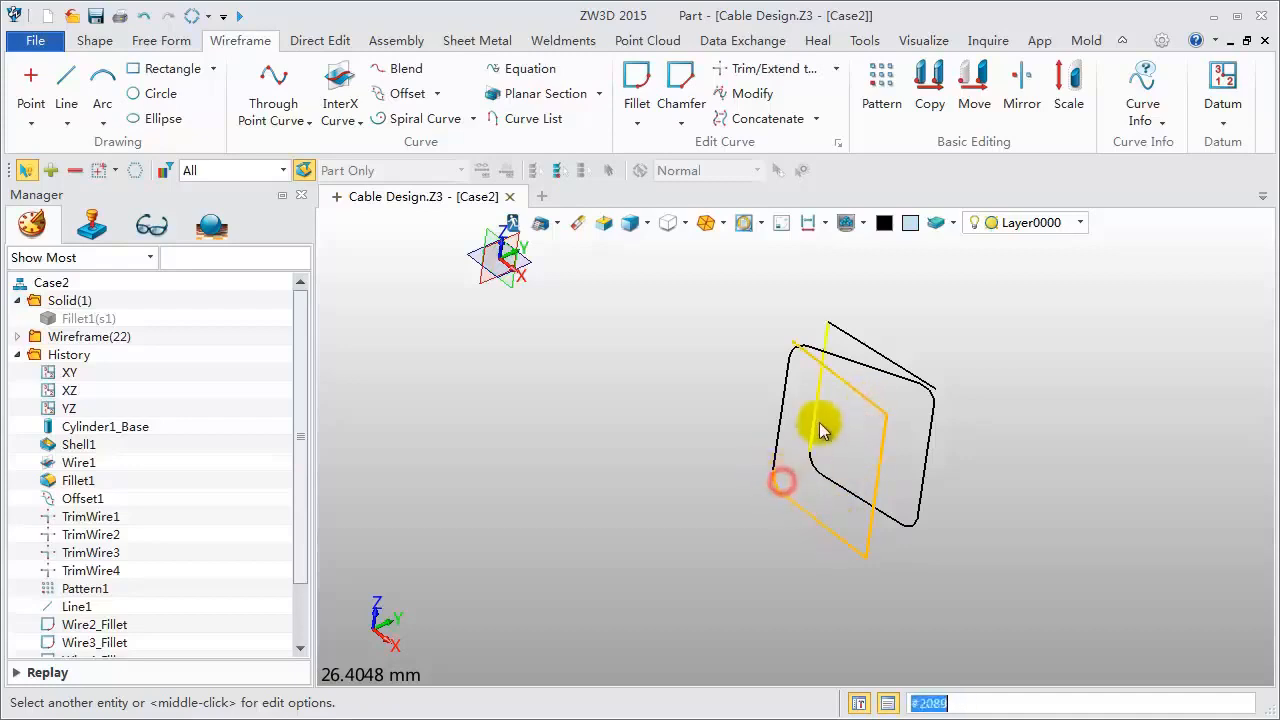
left_click(818, 413)
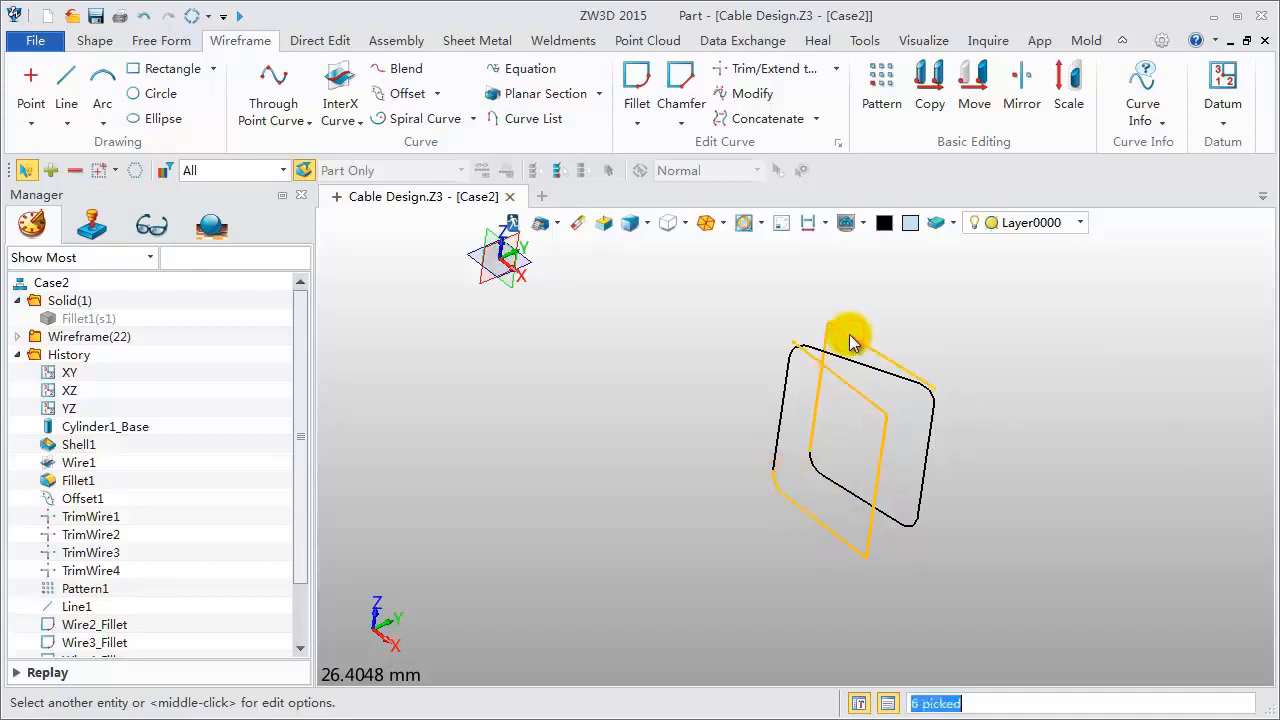
left_click(578, 224)
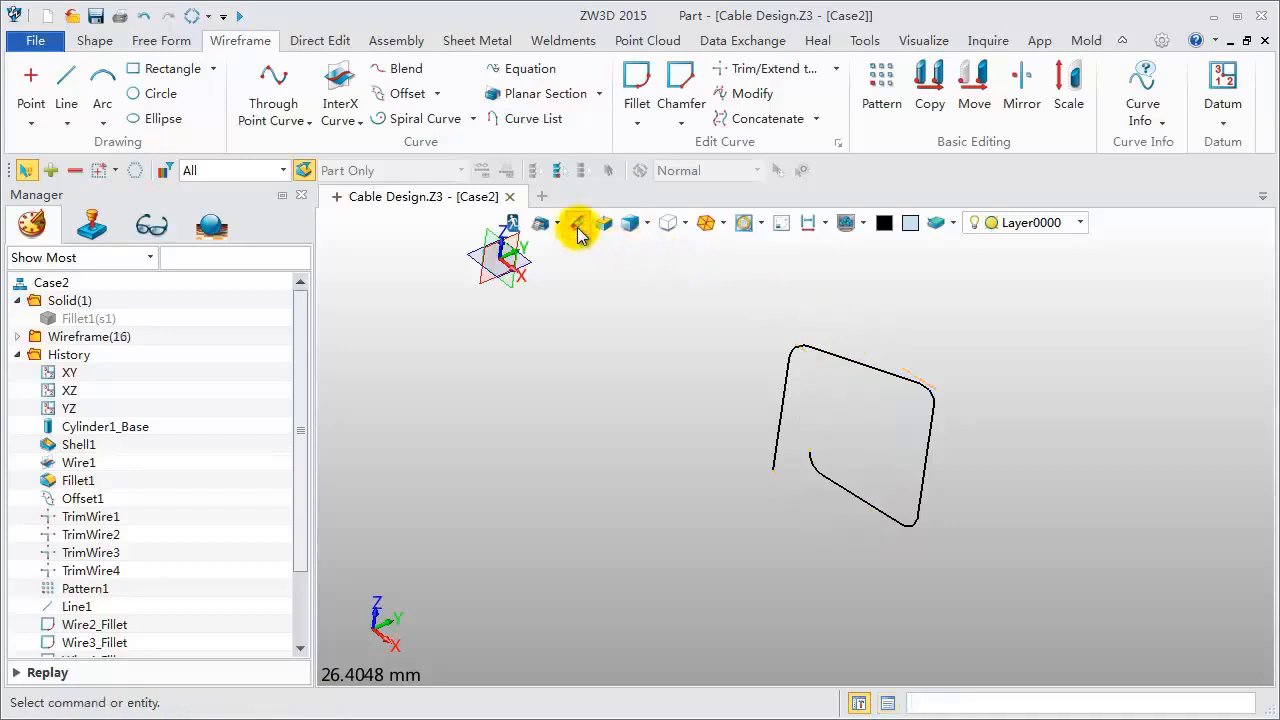
- Hide the leftover rectangle curves on the opposite side of the origin from the wire loop
left_click(878, 95)
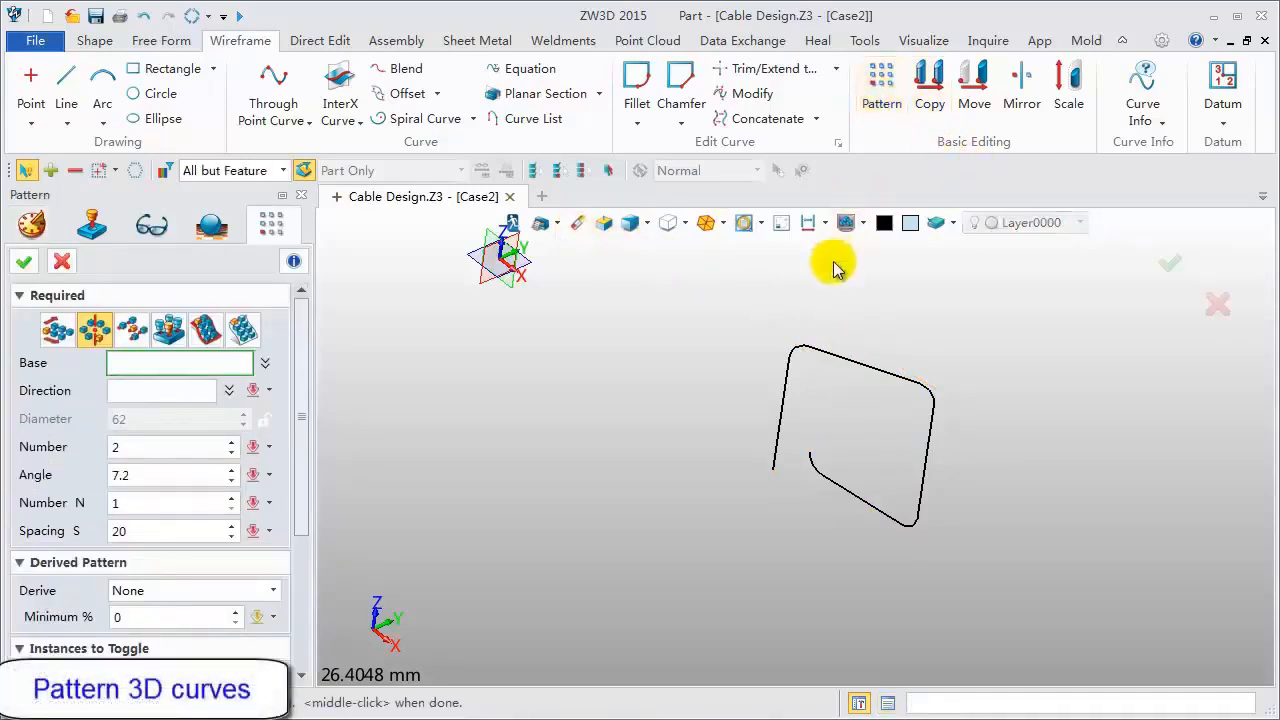
left_click(61, 263)
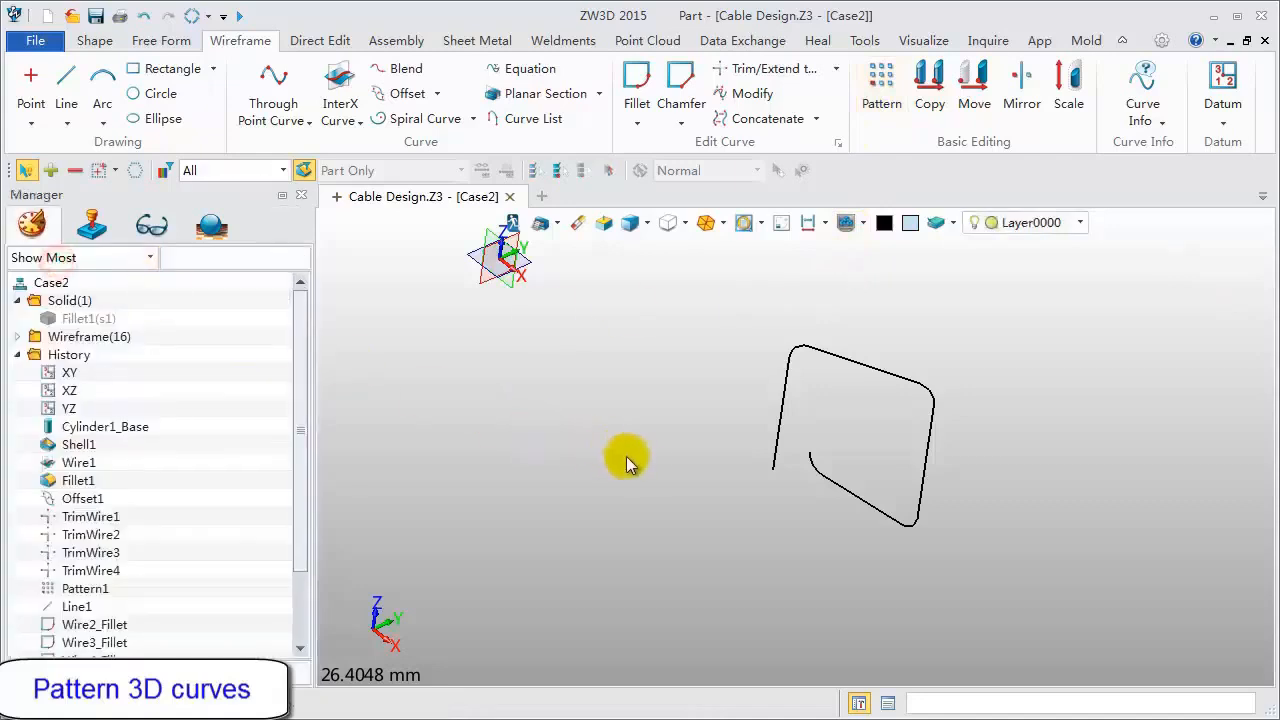
scroll(715, 490, "down", 3)
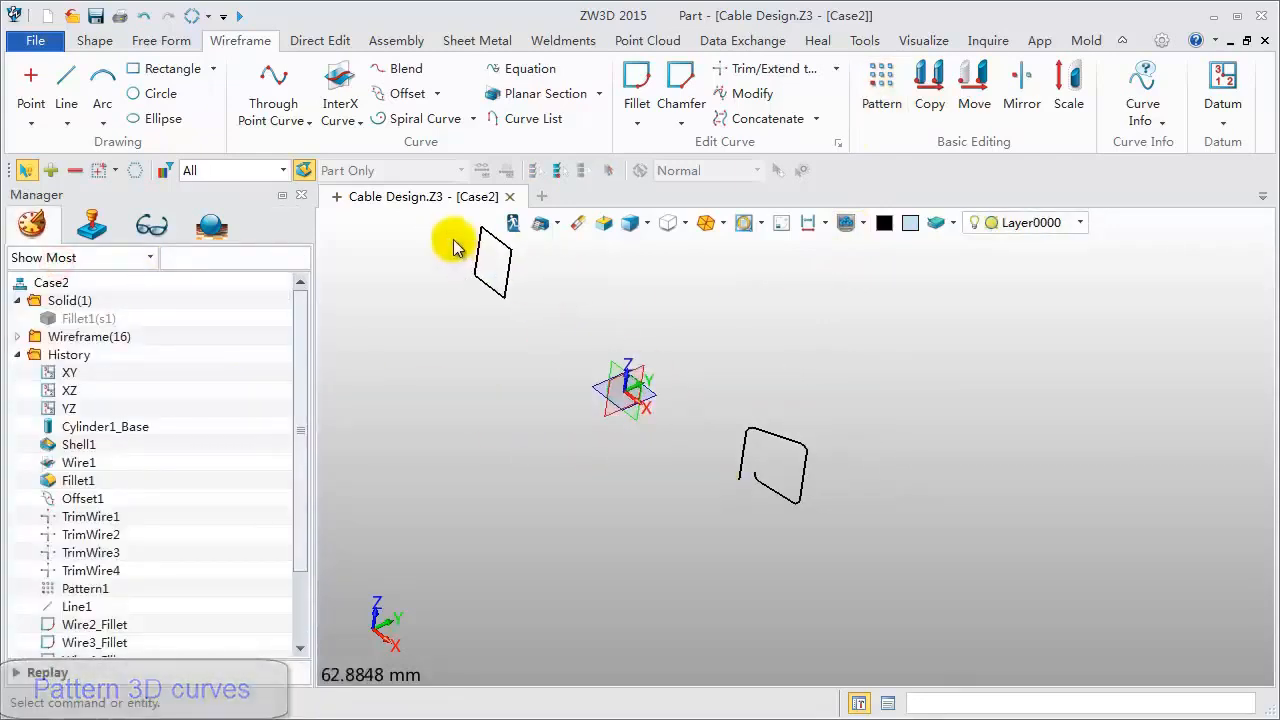
left_click_drag(453, 242, 531, 314)
right_click(531, 314)
left_click(566, 323)
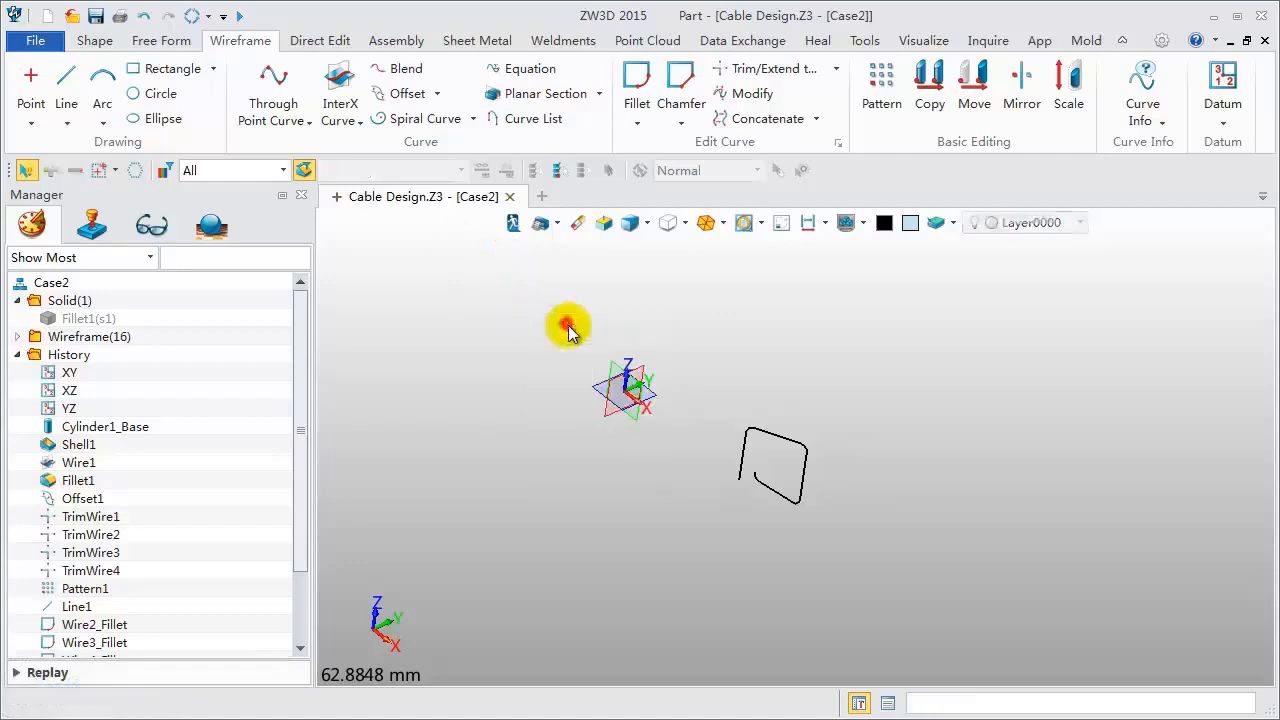
- Create a circular pattern of the eight wire loop curves about the Z axis with 50 instances at a 7.2° angle
left_click(876, 84)
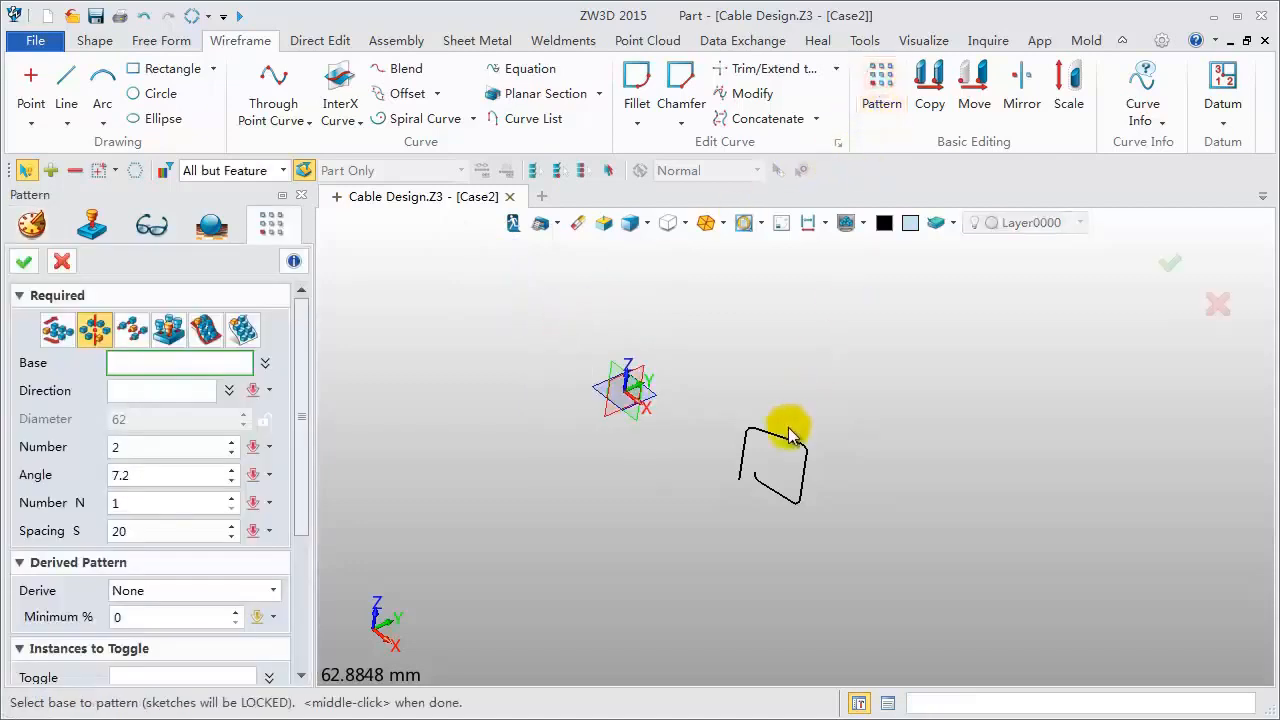
middle_click_drag(769, 403, 855, 448)
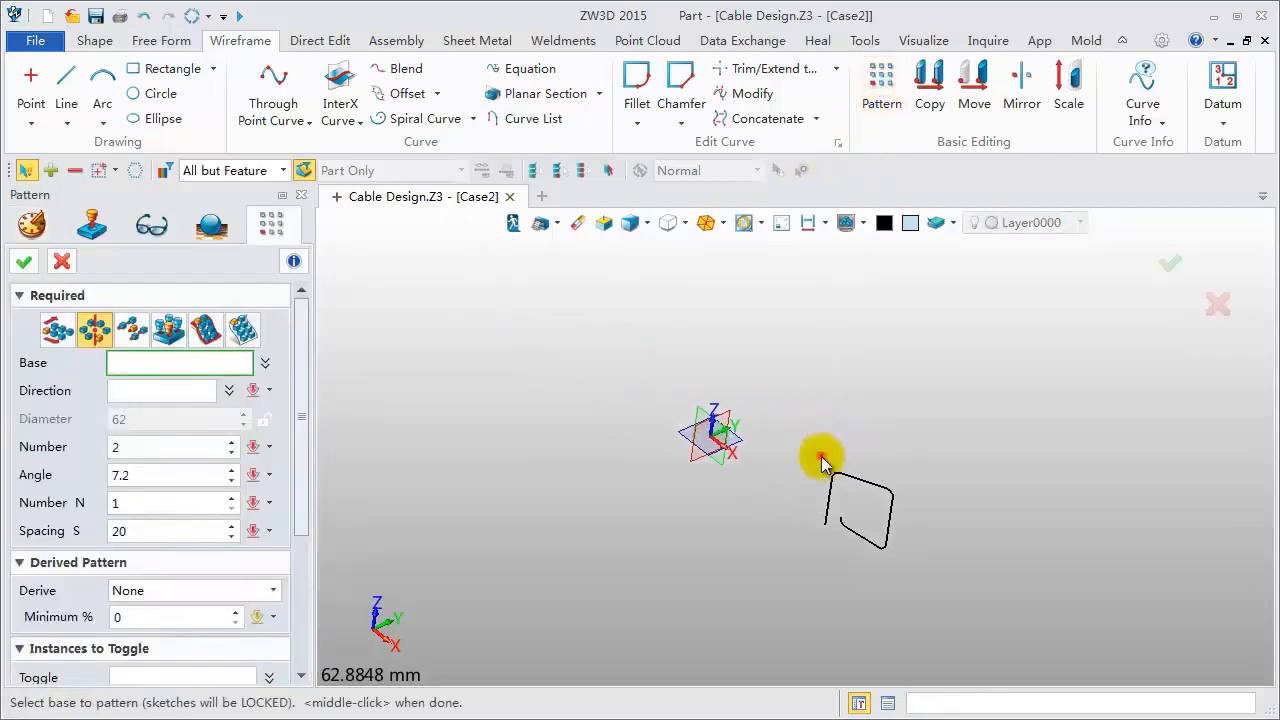
left_click_drag(821, 457, 916, 581)
middle_click(597, 534)
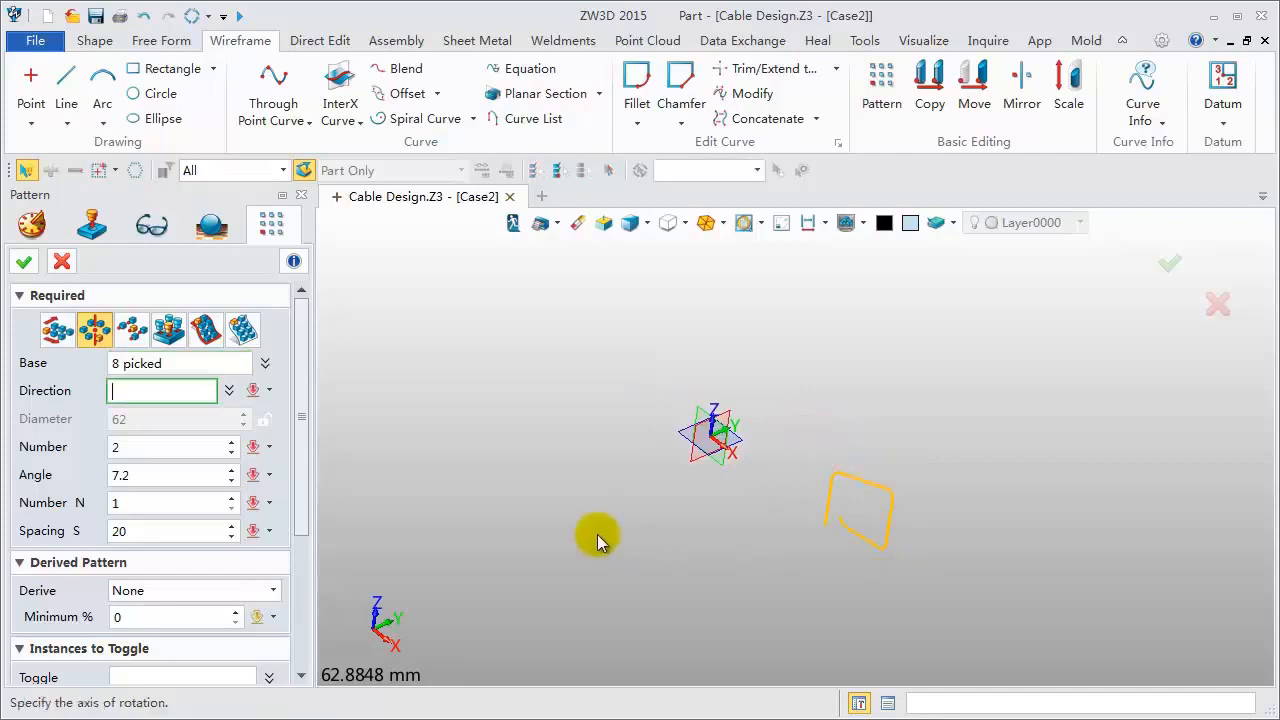
left_click(710, 420)
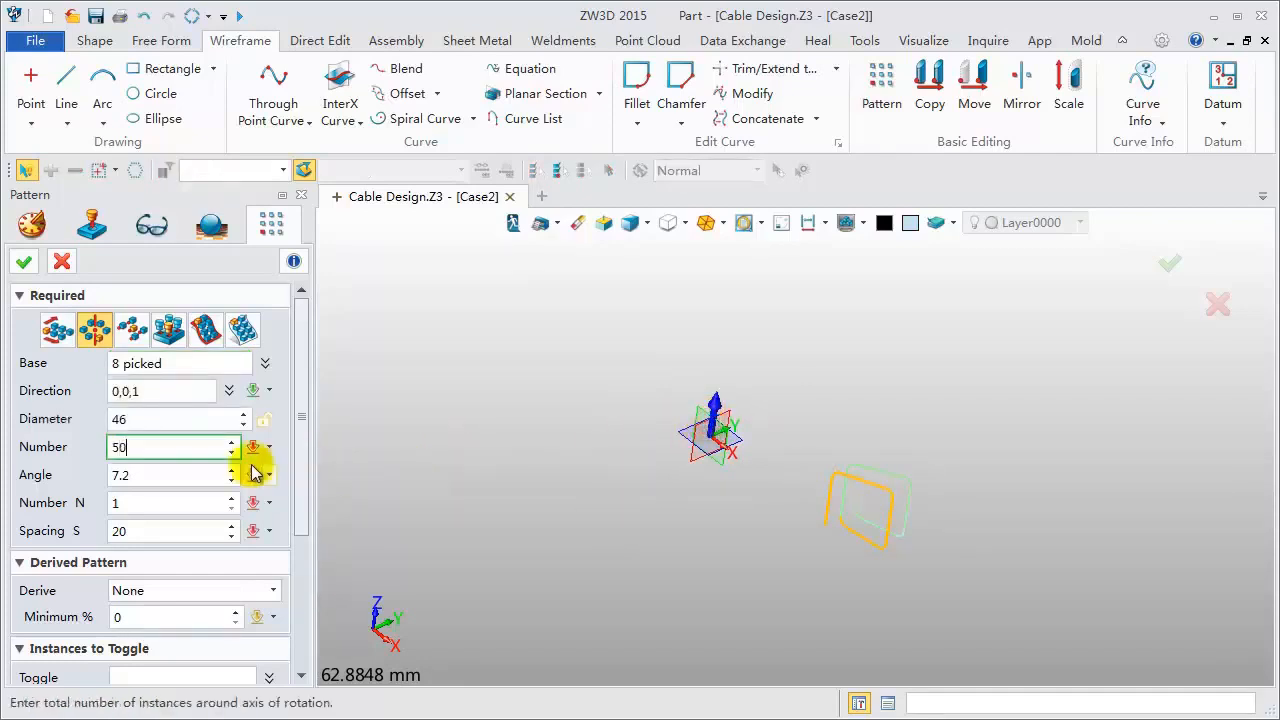
type("50")
key("Tab")
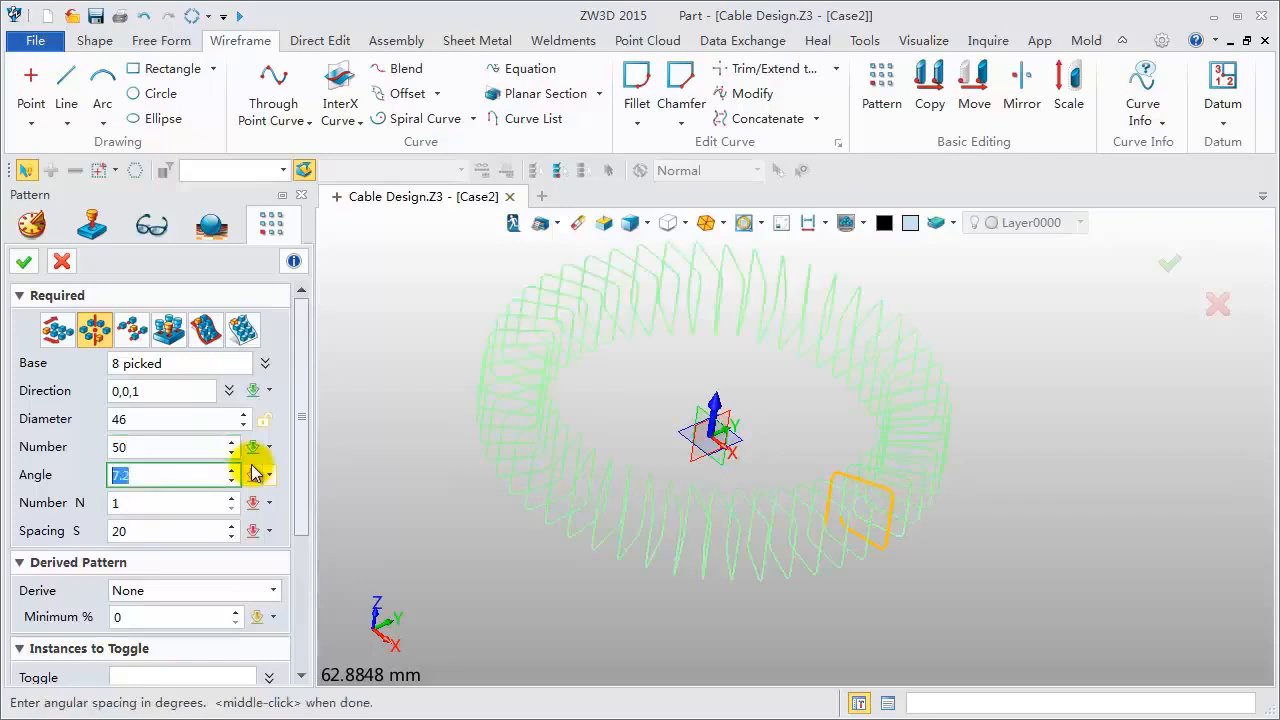
left_click(25, 263)
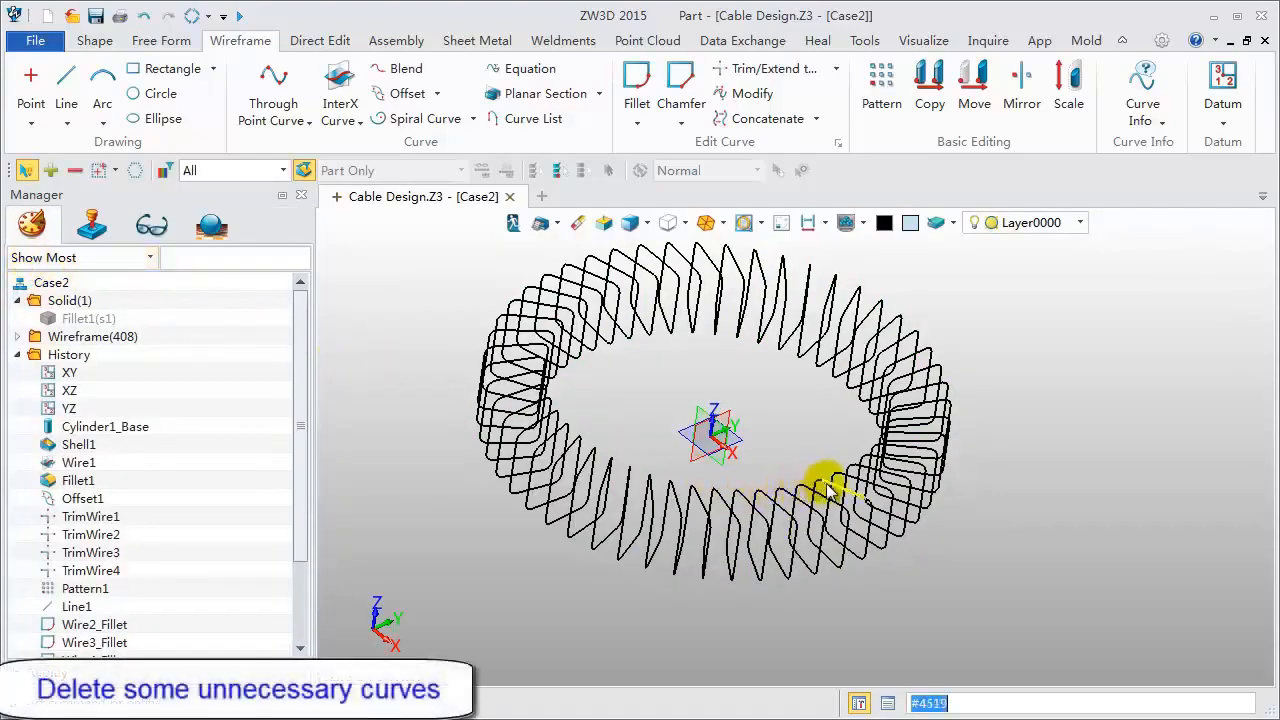
- Delete one winding's upper diagonal line and the fillet arcs at its two ends to open the coil
scroll(828, 490, "up", 2)
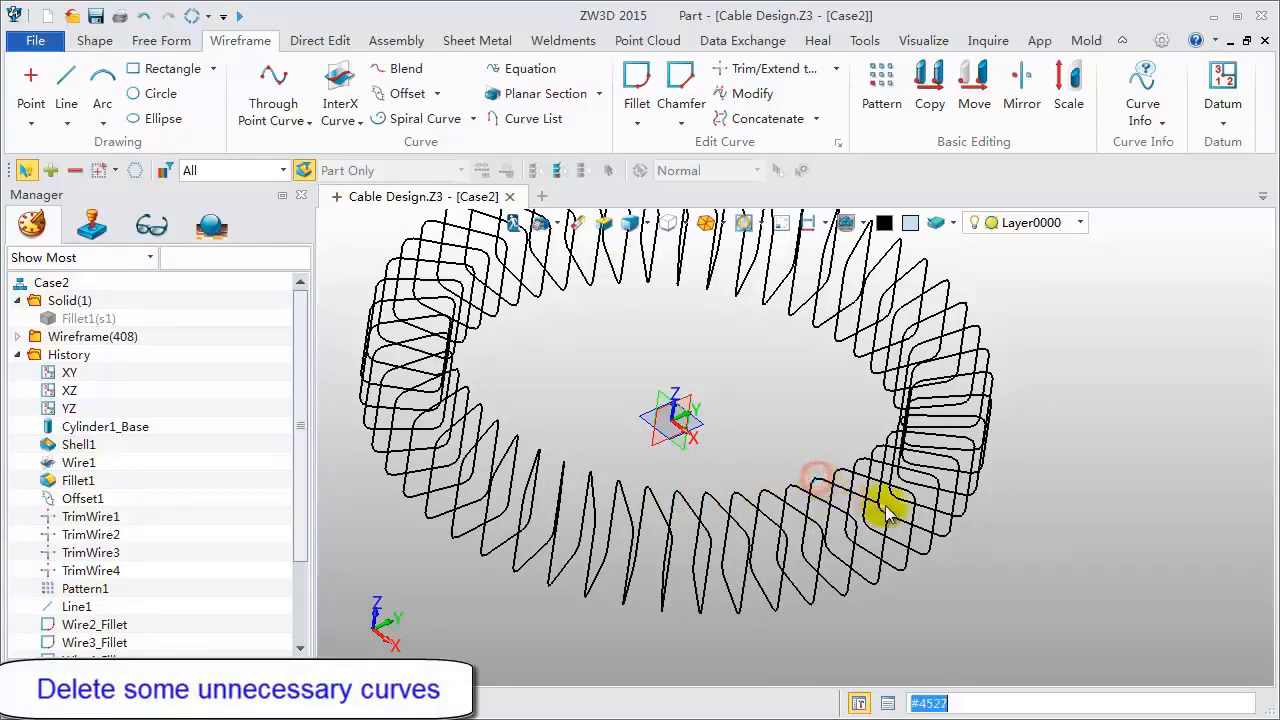
scroll(830, 500, "up", 5)
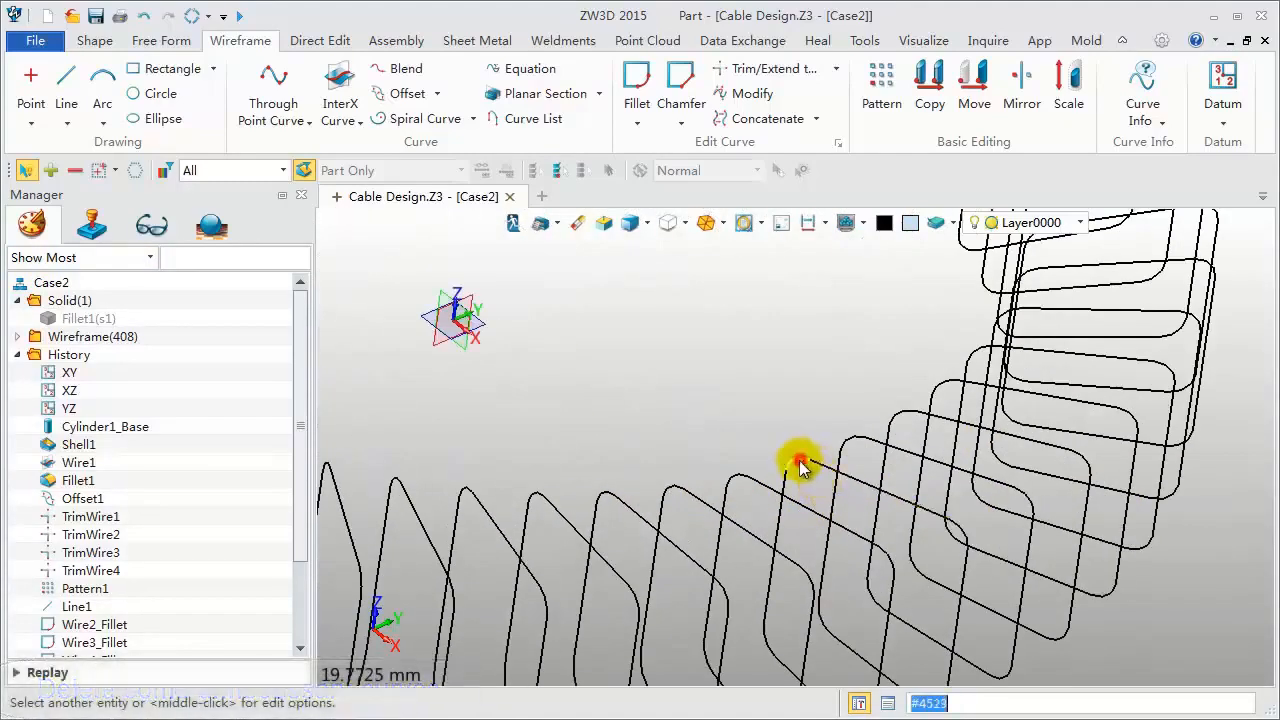
left_click(800, 461)
left_click(831, 467)
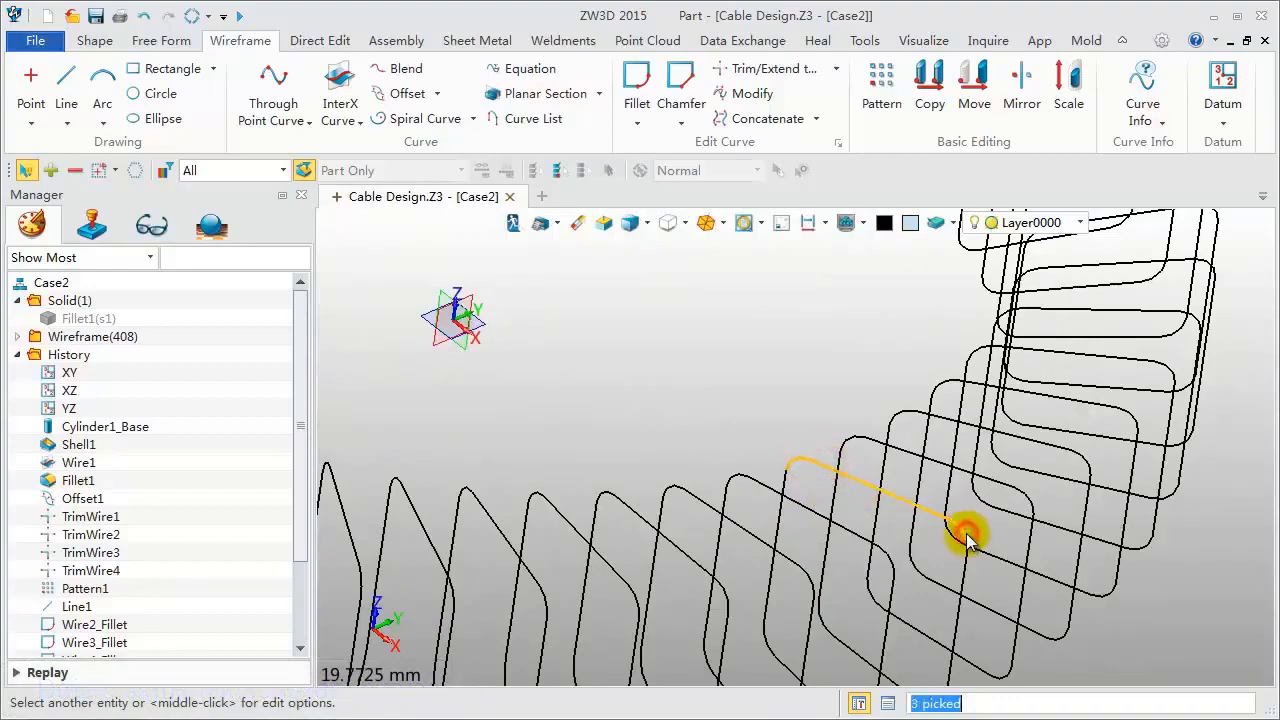
left_click(577, 224)
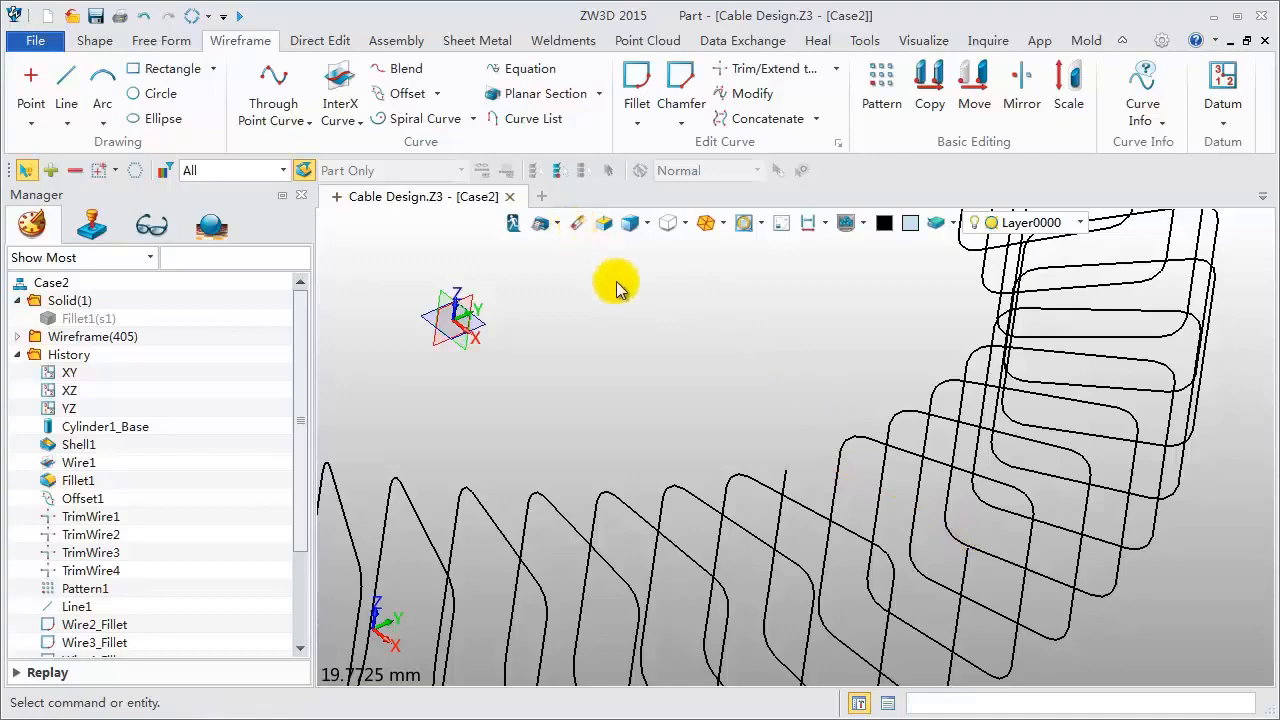
- Draw a line extending upward from the open upper end of the coil's inner vertical edge
scroll(617, 280, "down", 2)
left_click(62, 80)
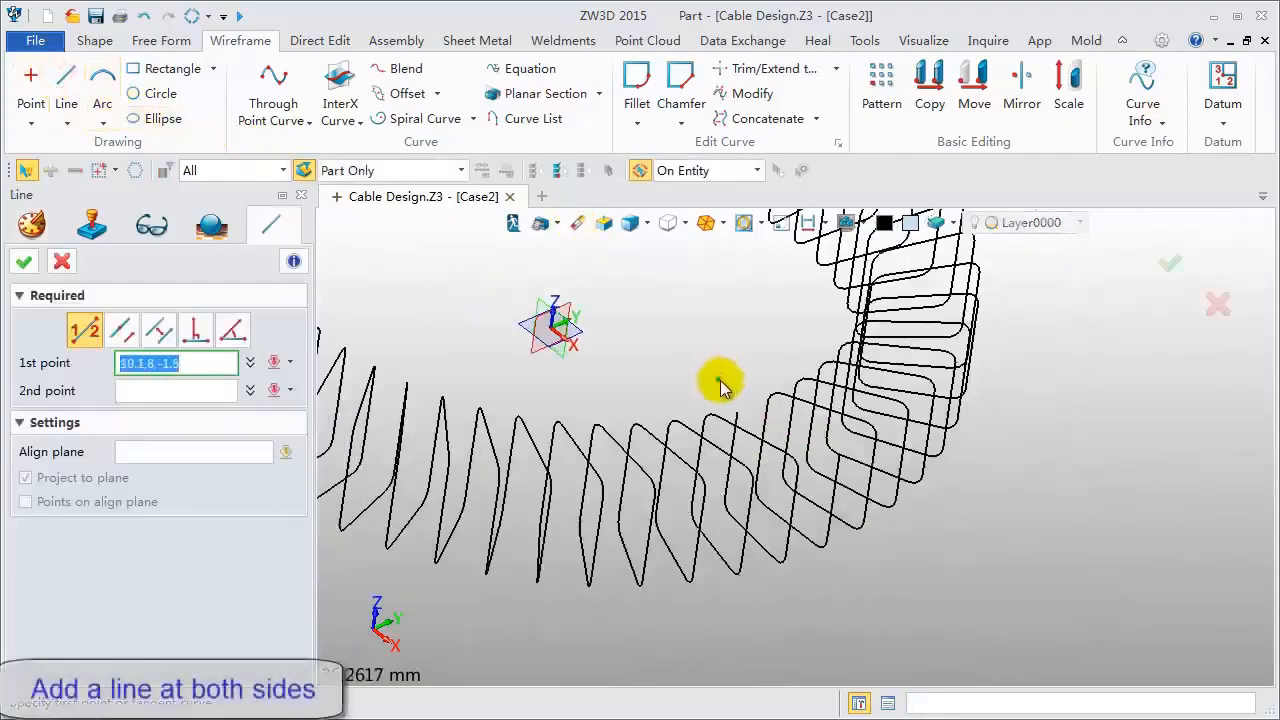
left_click(737, 412)
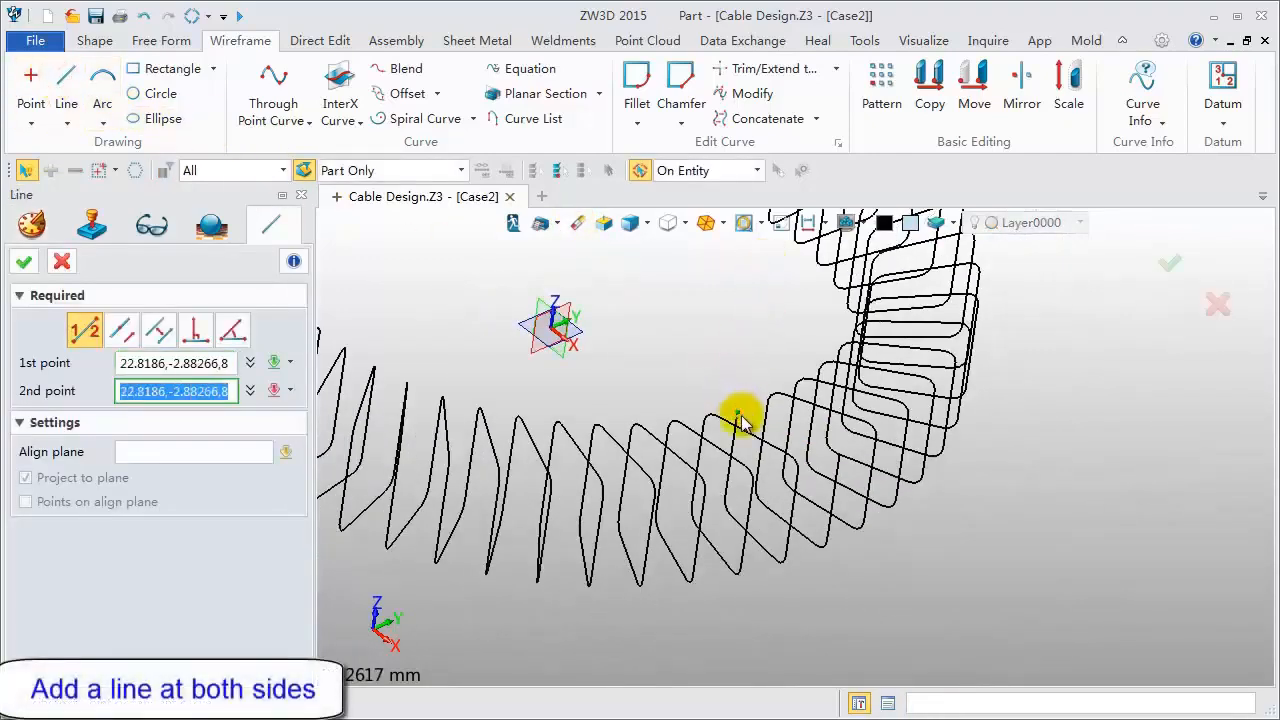
left_click(764, 267)
middle_click(689, 293)
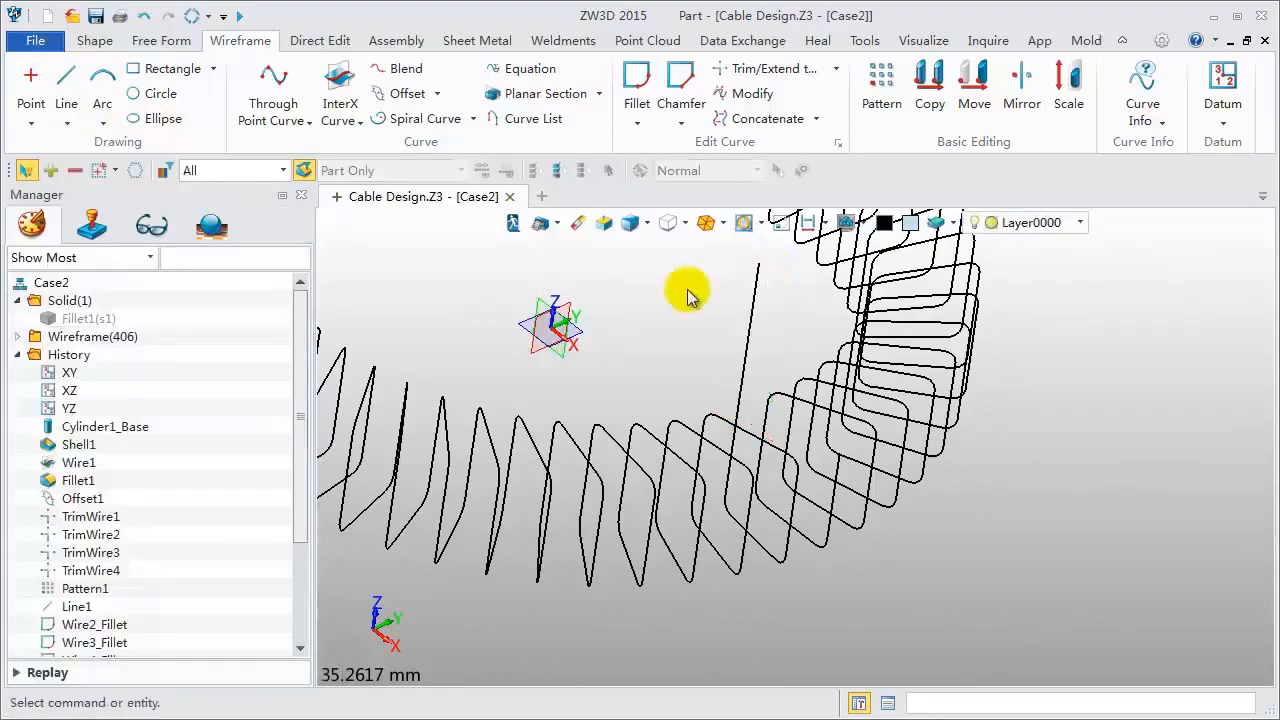
- Draw a line extending upward from the open upper end of the coil's outer vertical edge at 31,0,8
middle_click(692, 297)
left_click(837, 458)
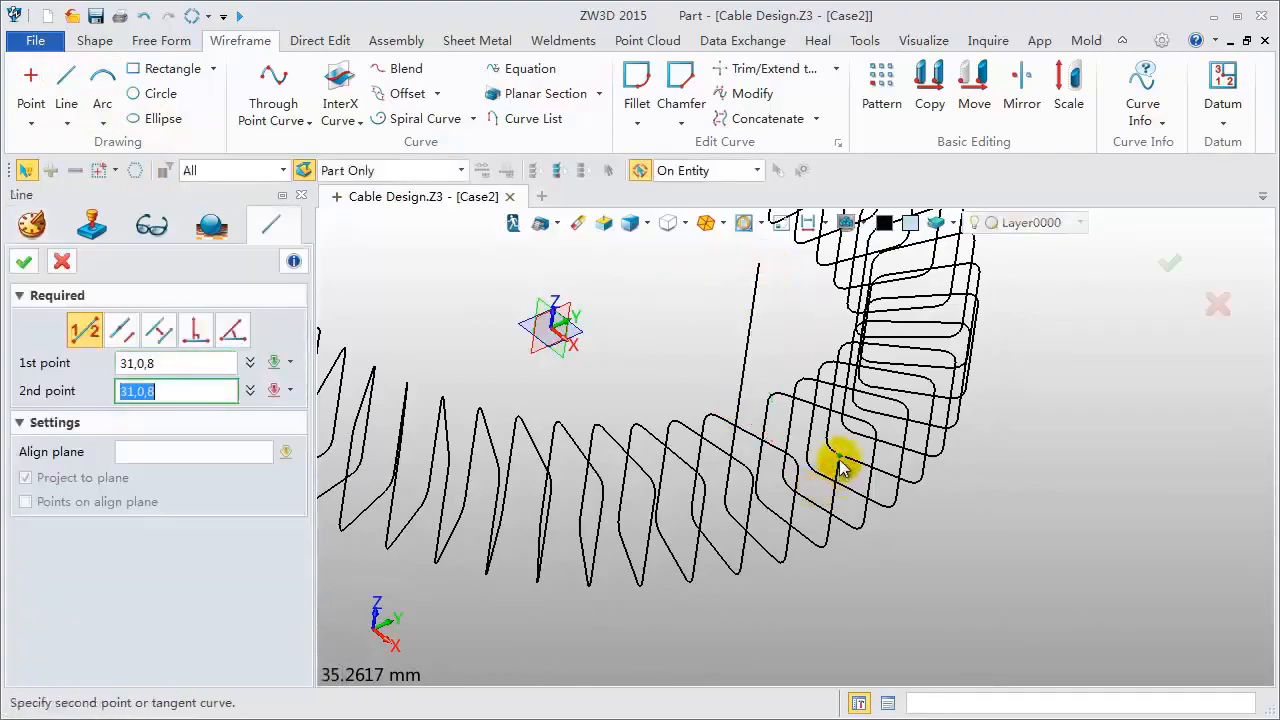
left_click(864, 284)
middle_click(801, 306)
- Set up a Swept Rod along all the coil curves and both lead lines, with a diameter of 2 mm
scroll(798, 346, "down", 2)
middle_click_drag(798, 346, 849, 426)
right_click_drag(849, 426, 738, 428)
scroll(746, 430, "down", 2)
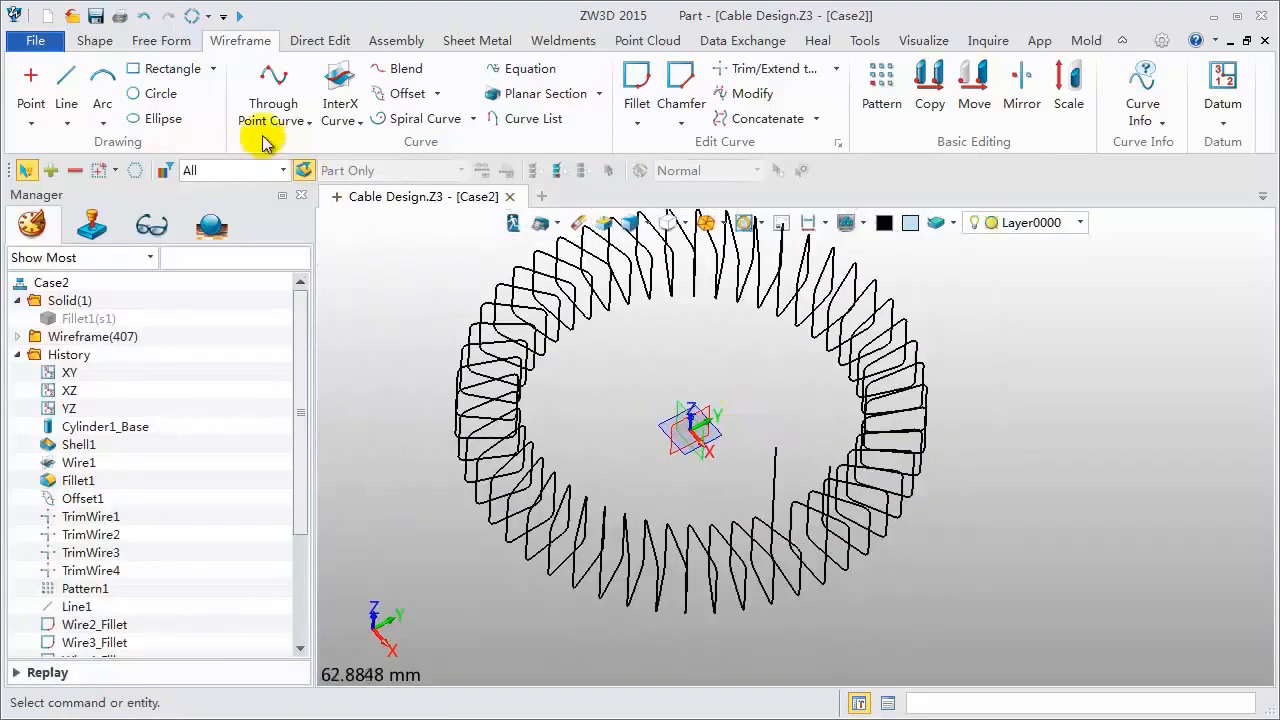
left_click(94, 41)
left_click(173, 96)
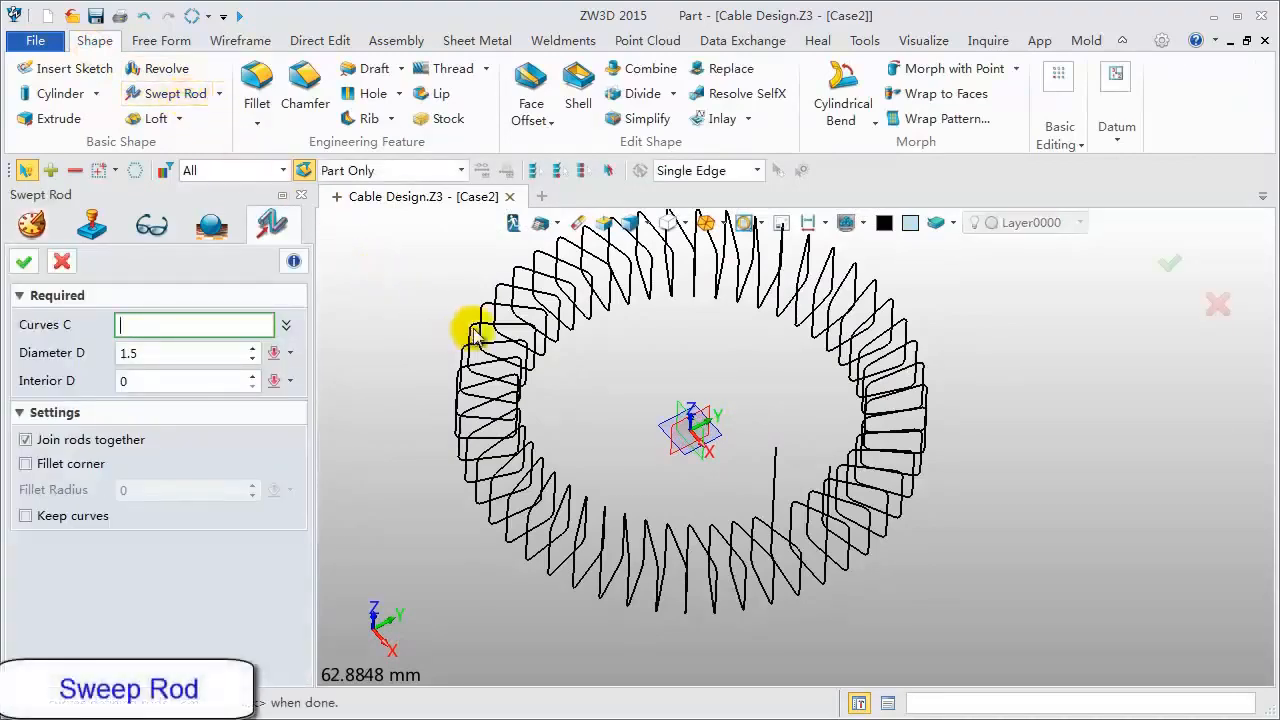
scroll(543, 323, "down", 1)
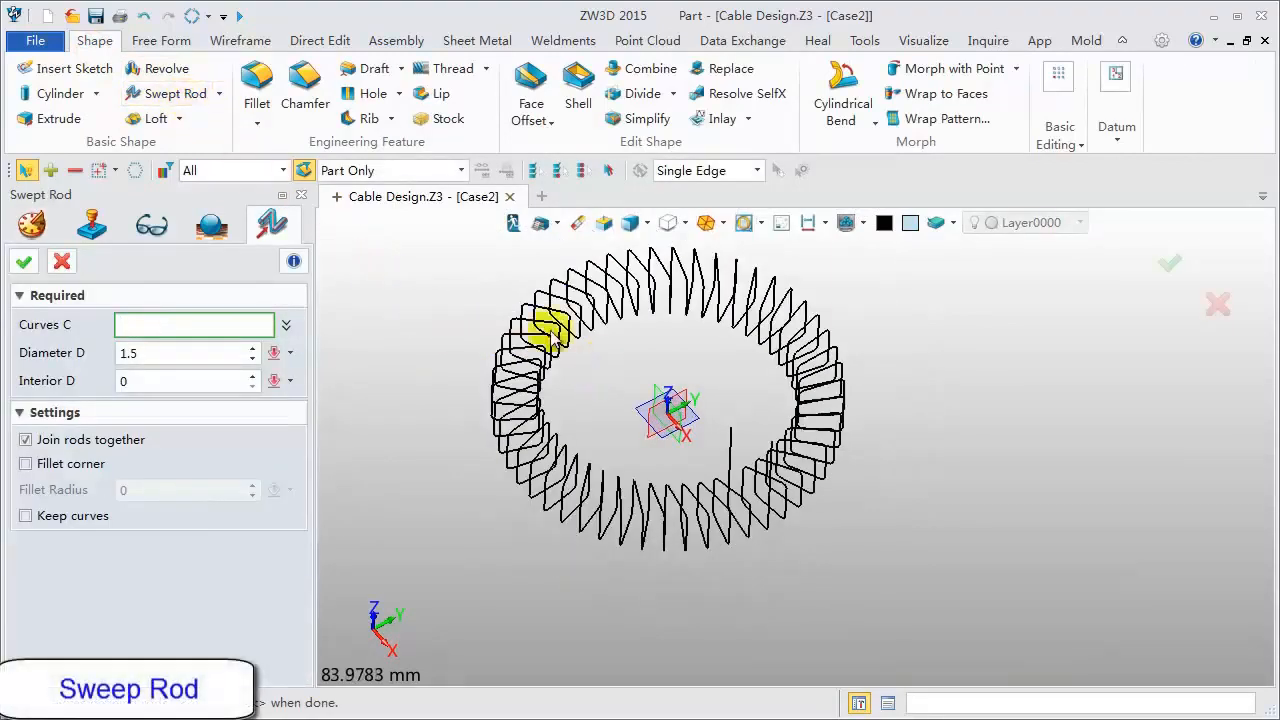
left_click_drag(470, 246, 866, 571)
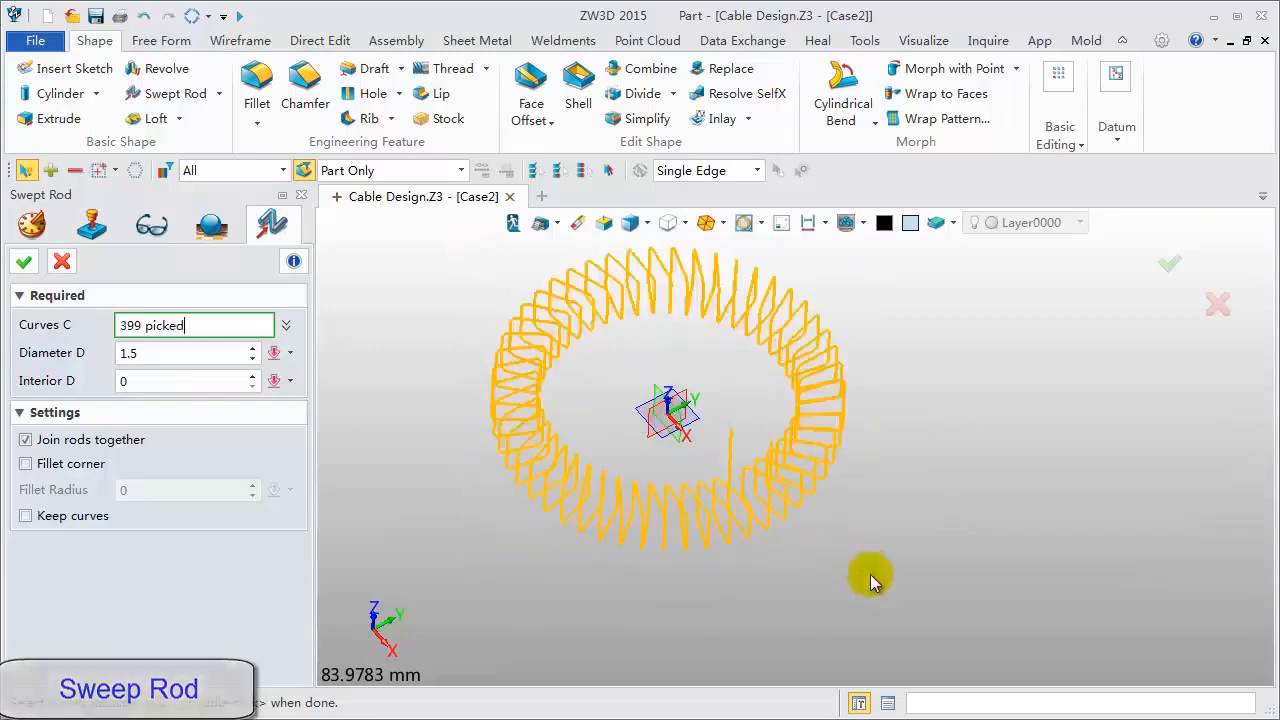
left_click(163, 353)
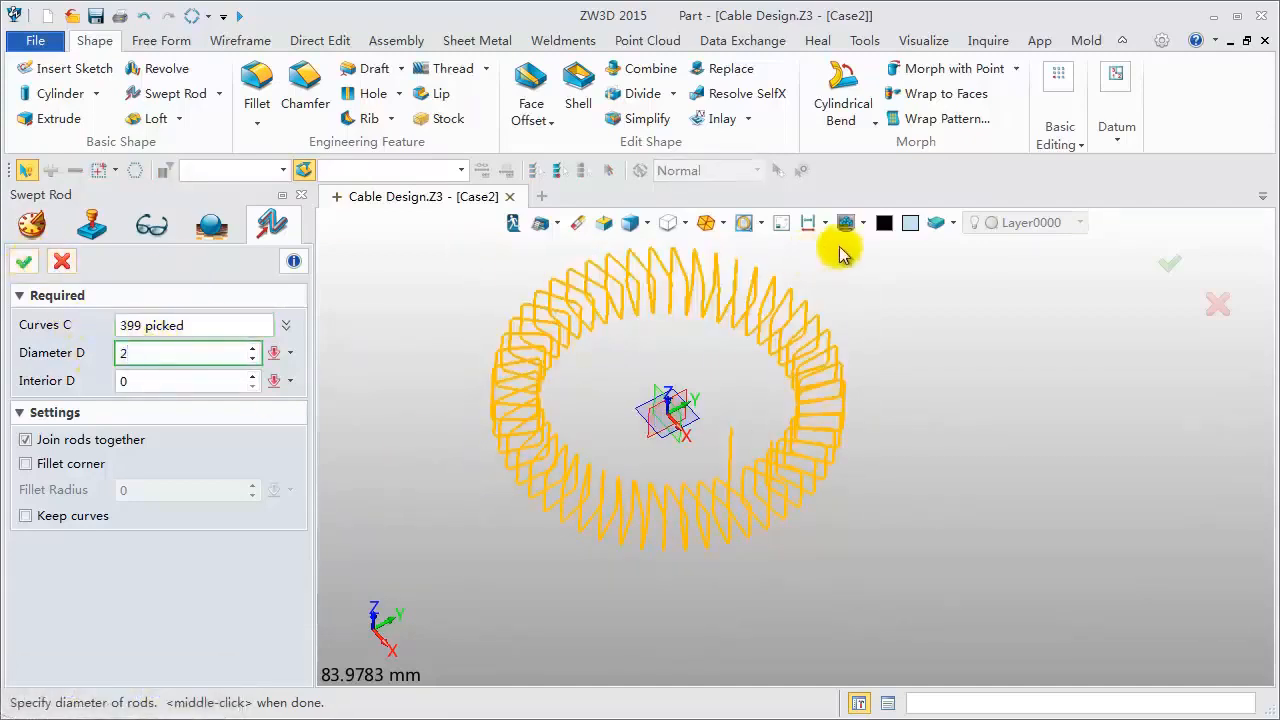
- Set the face color to orange in the default face attributes and create the swept rod
left_click(912, 222)
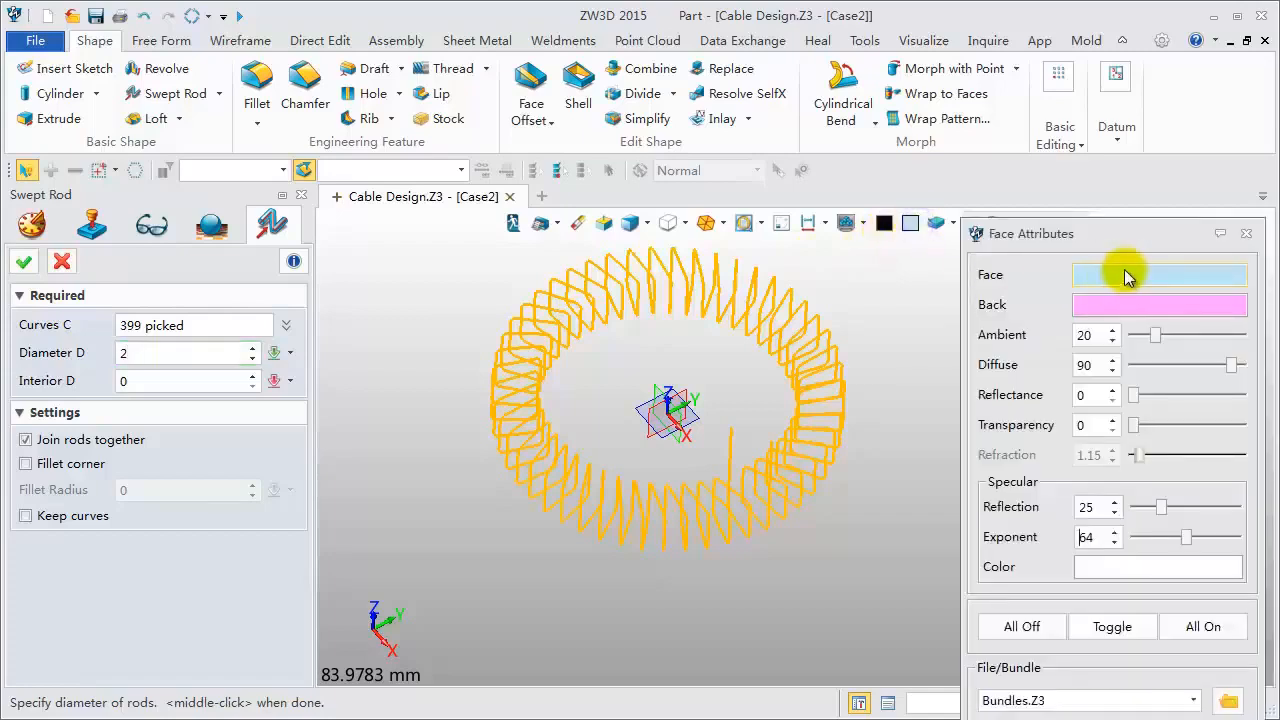
left_click_drag(1107, 235, 1033, 68)
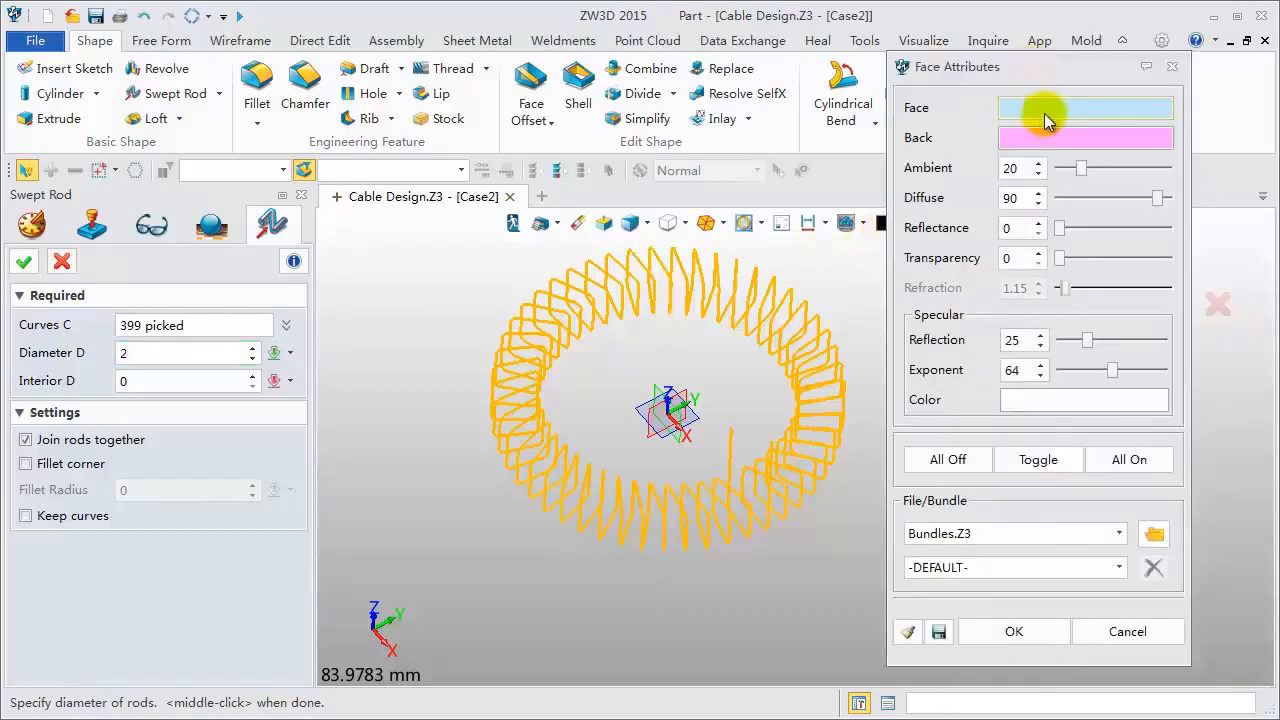
left_click(1046, 120)
left_click(1123, 137)
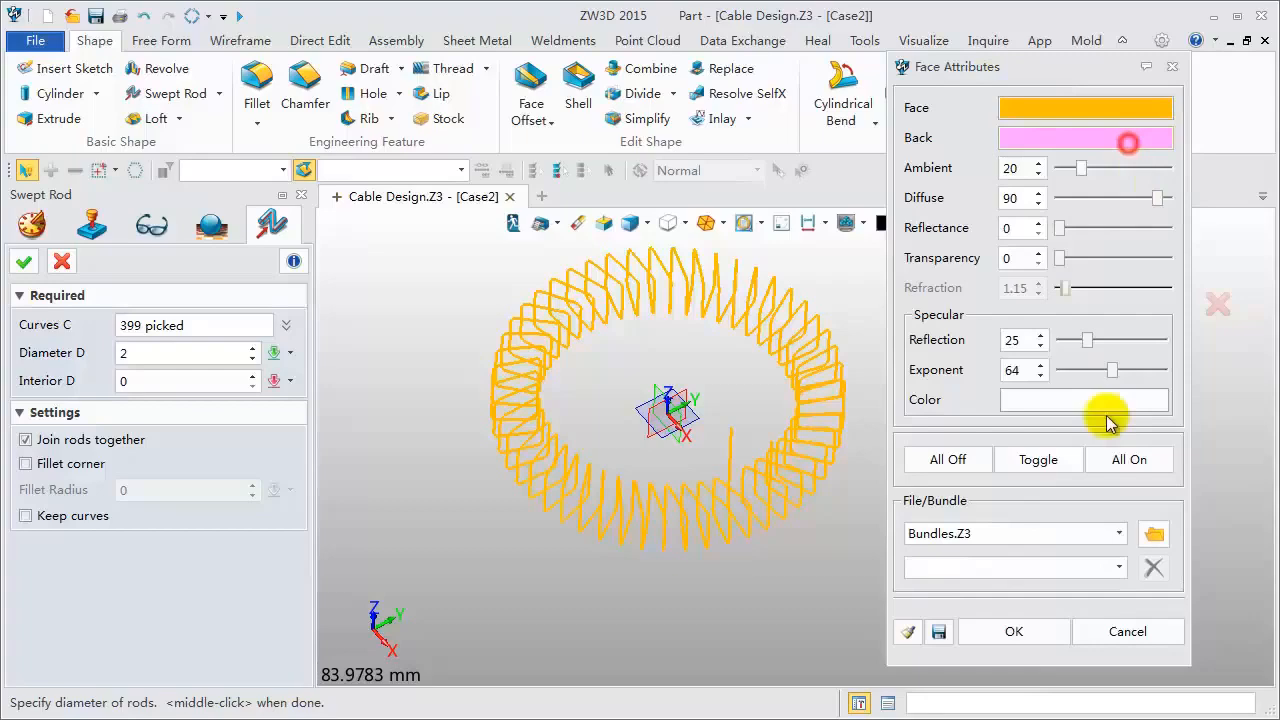
left_click(1014, 631)
left_click(23, 263)
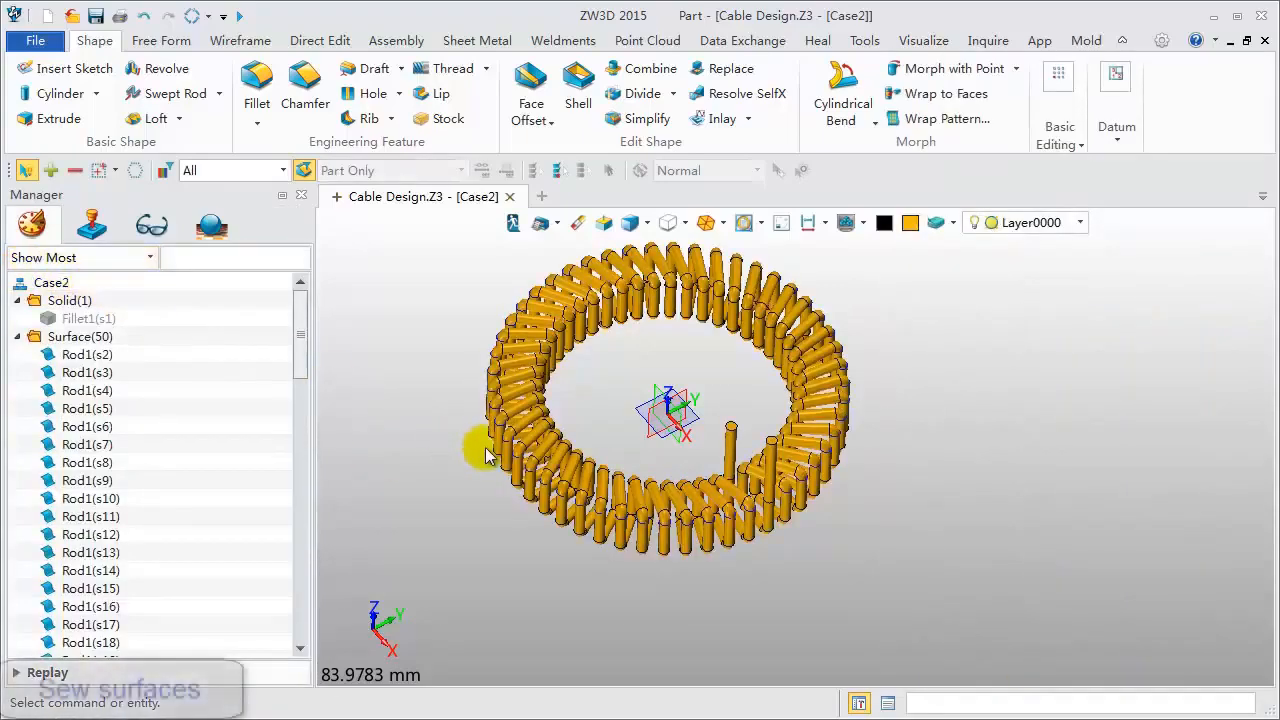
- Sew all the rod surfaces of the coil together with a tolerance of 0.01
left_click(100, 356)
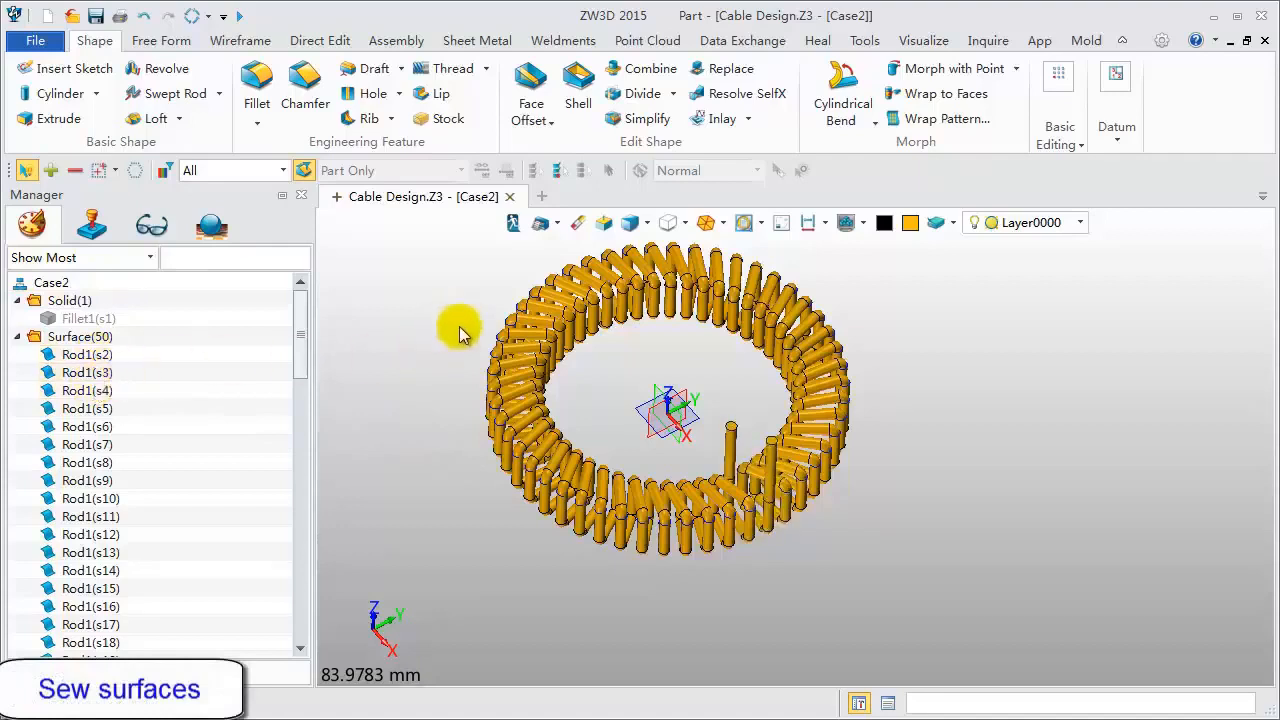
middle_click_drag(459, 326, 475, 357)
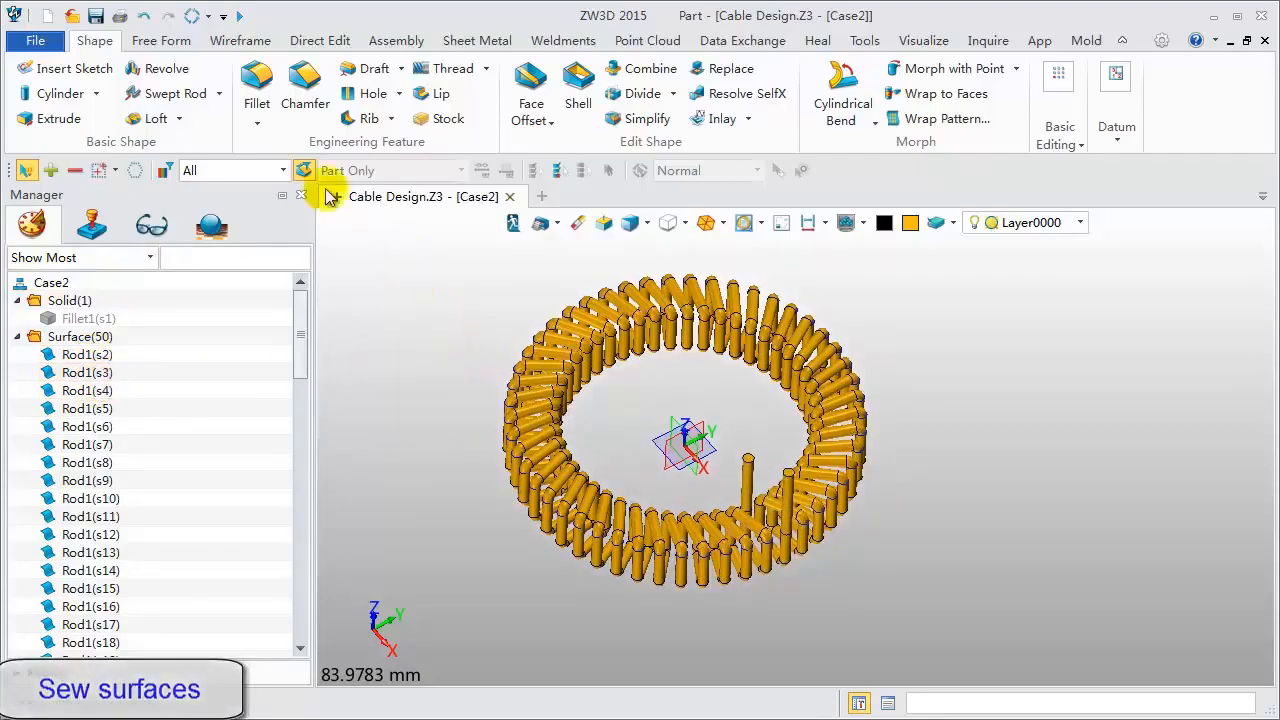
left_click(170, 40)
left_click(710, 118)
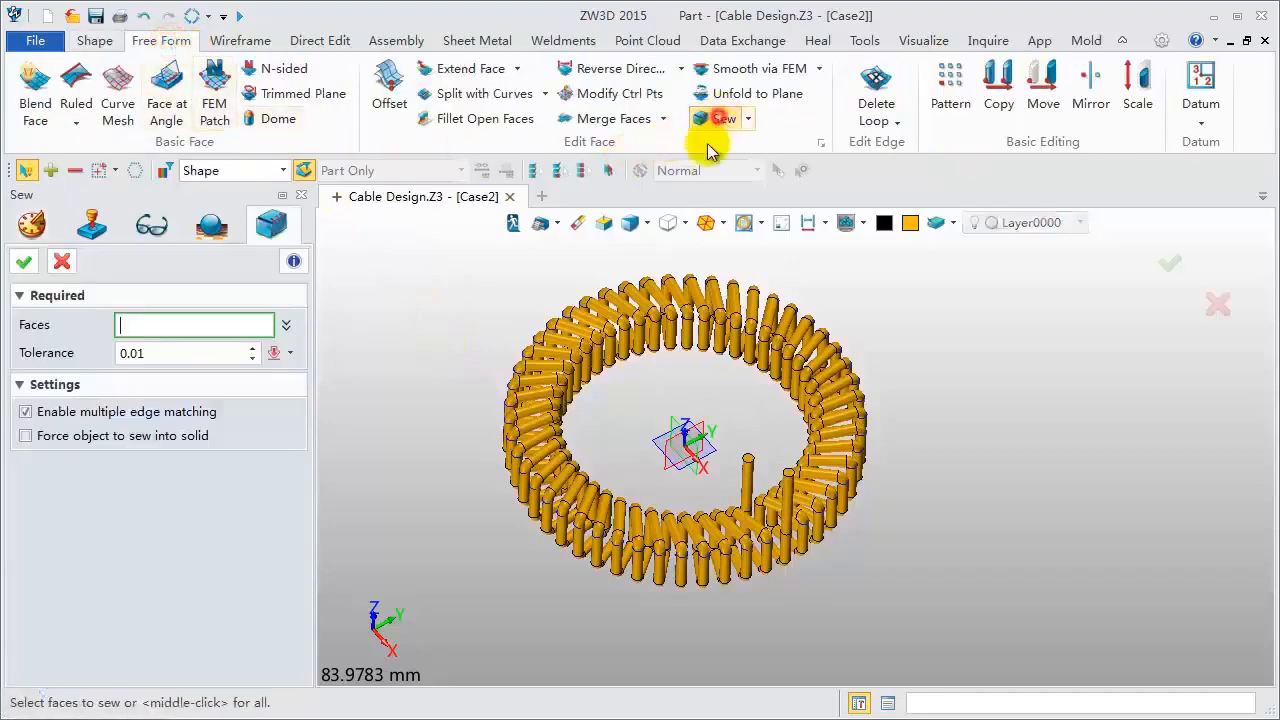
left_click_drag(527, 295, 937, 592)
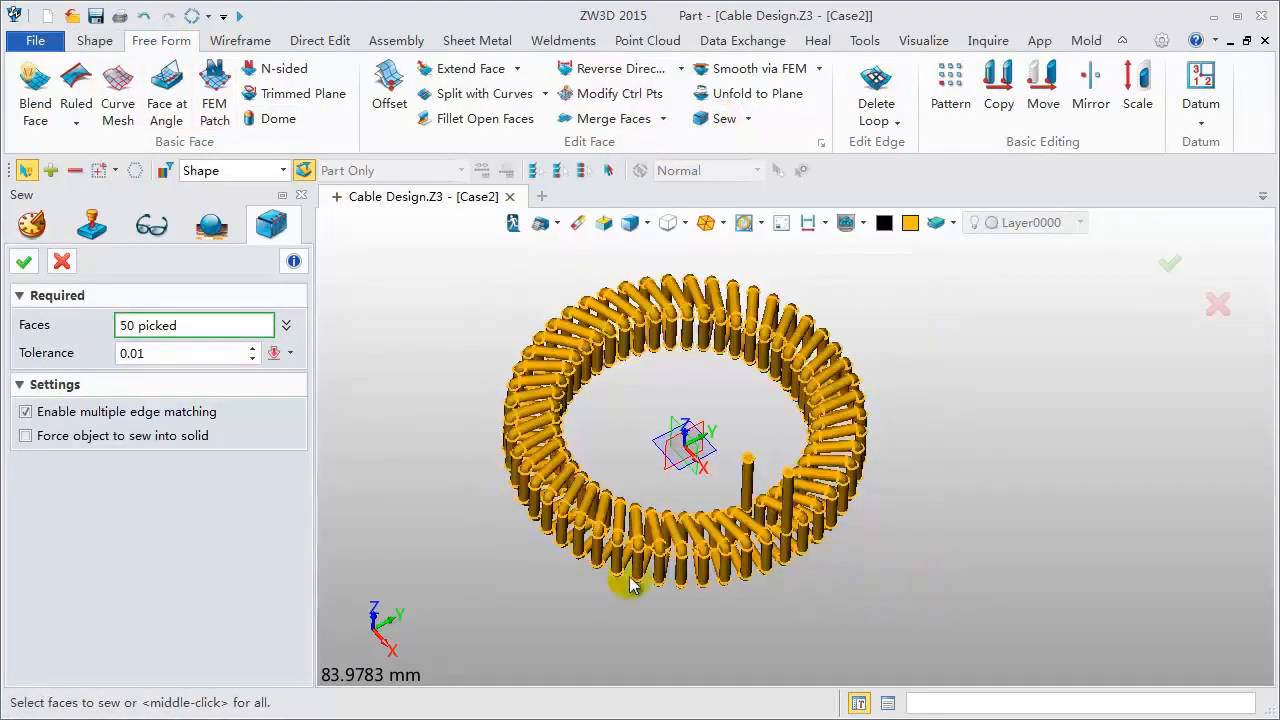
left_click(25, 261)
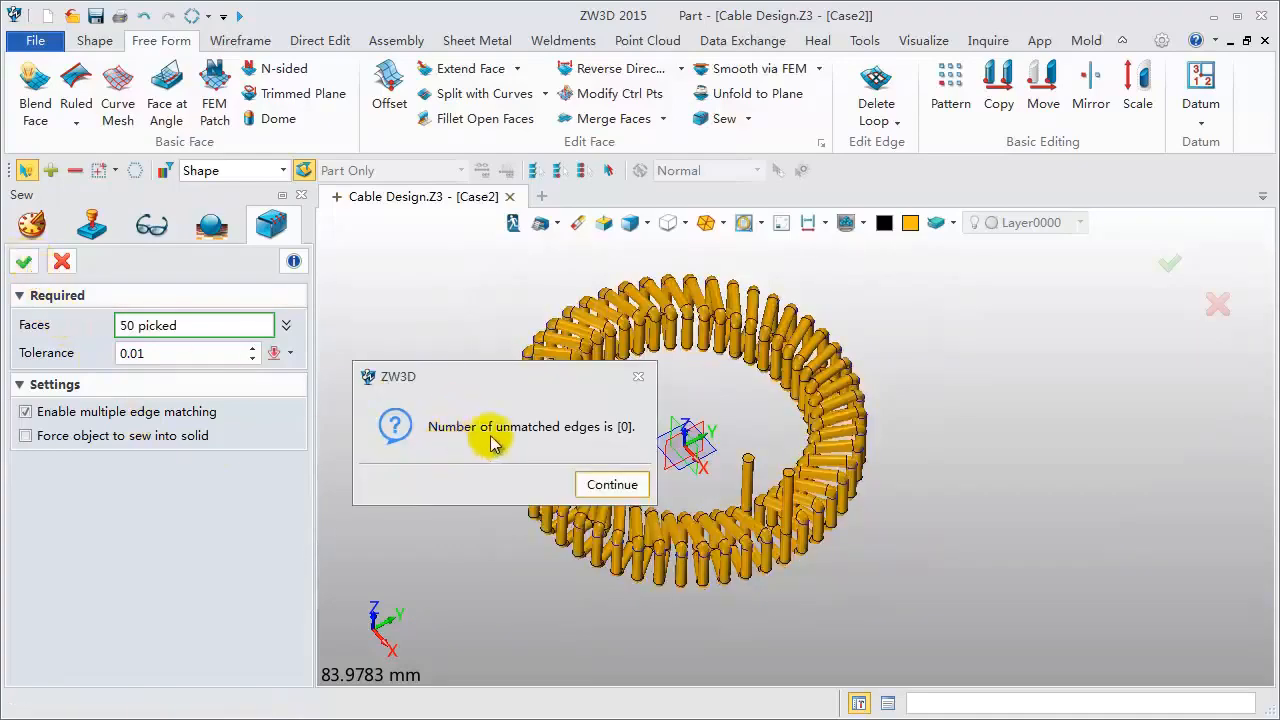
left_click(612, 485)
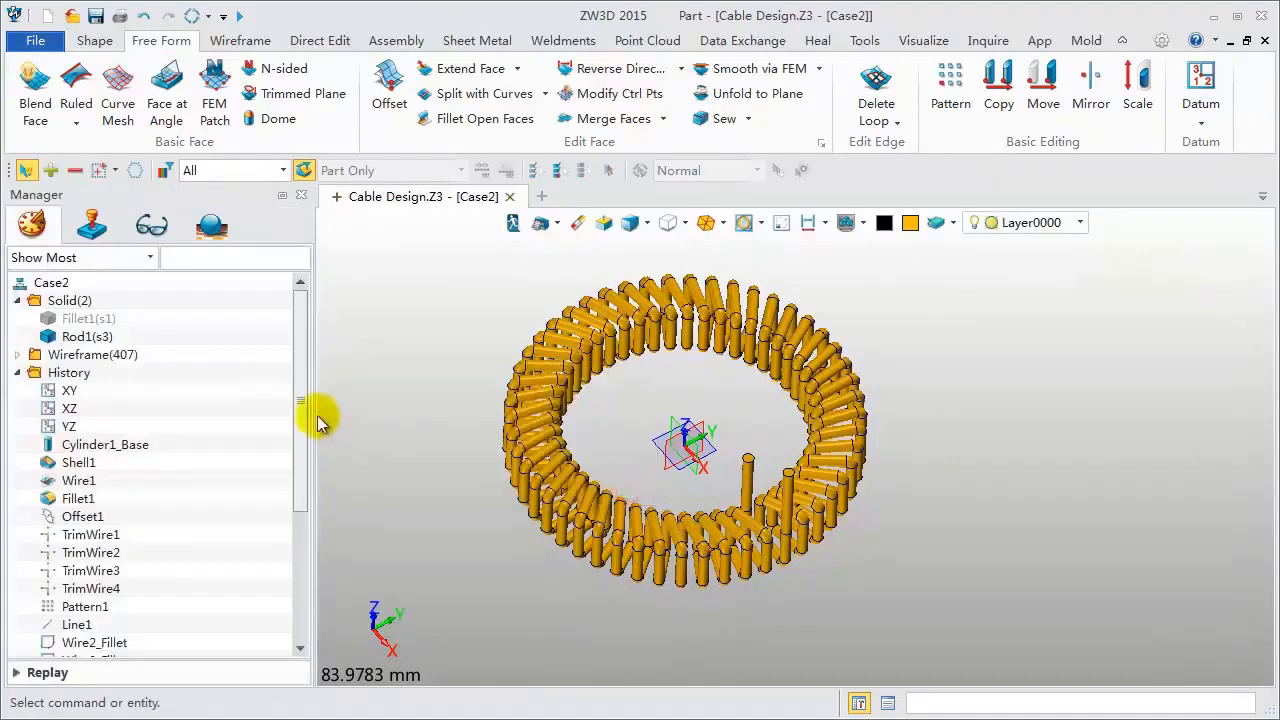
- Unblank the hidden filleted ring solid, Fillet1, inside the coil
left_click(103, 326)
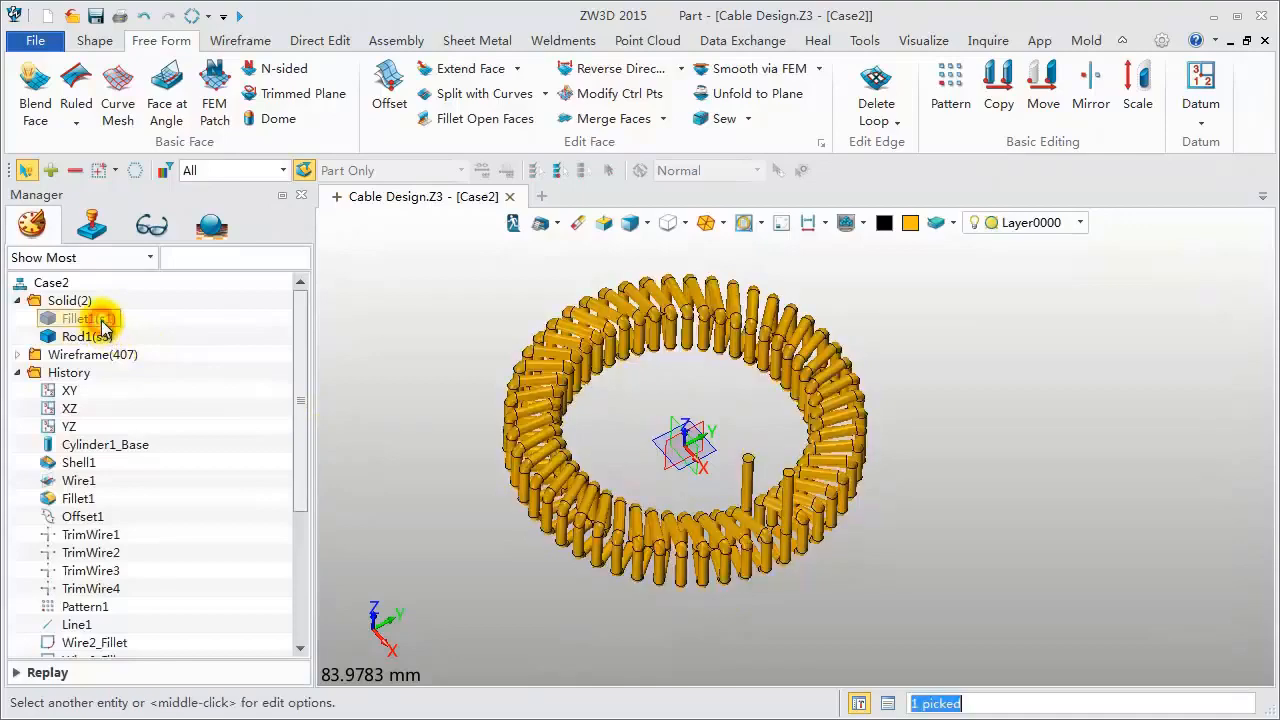
left_click(863, 228)
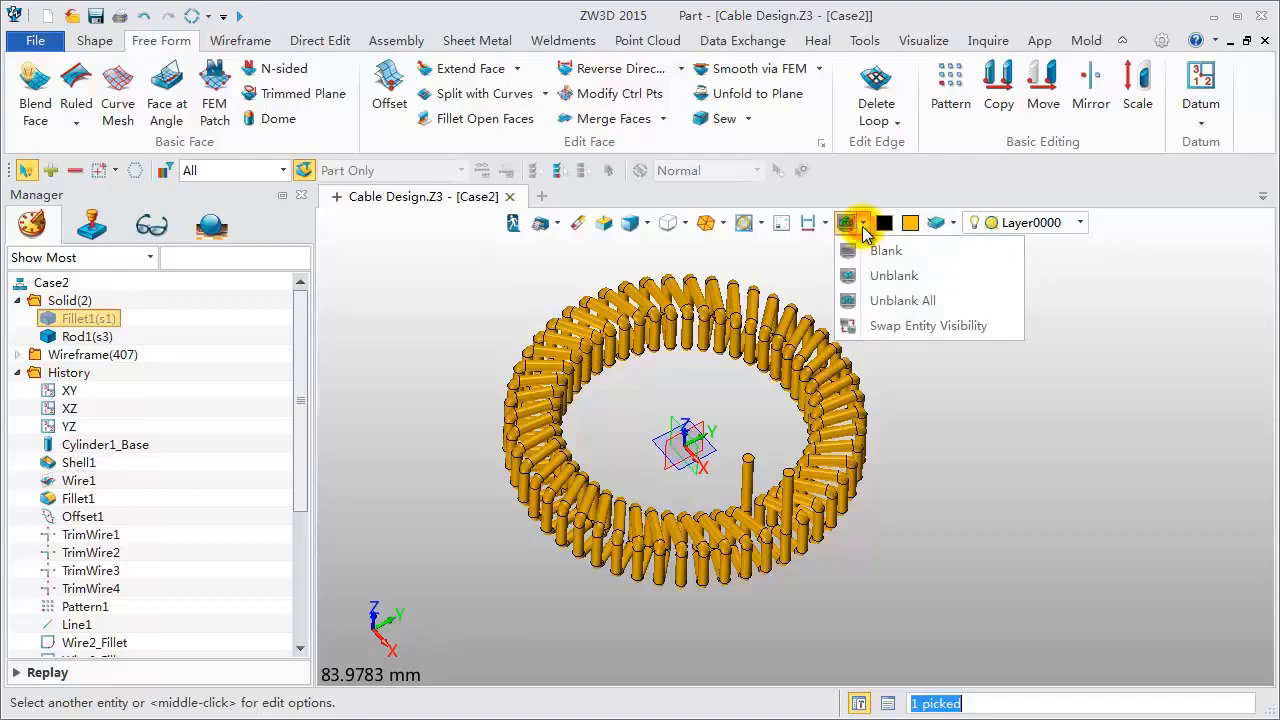
left_click(888, 277)
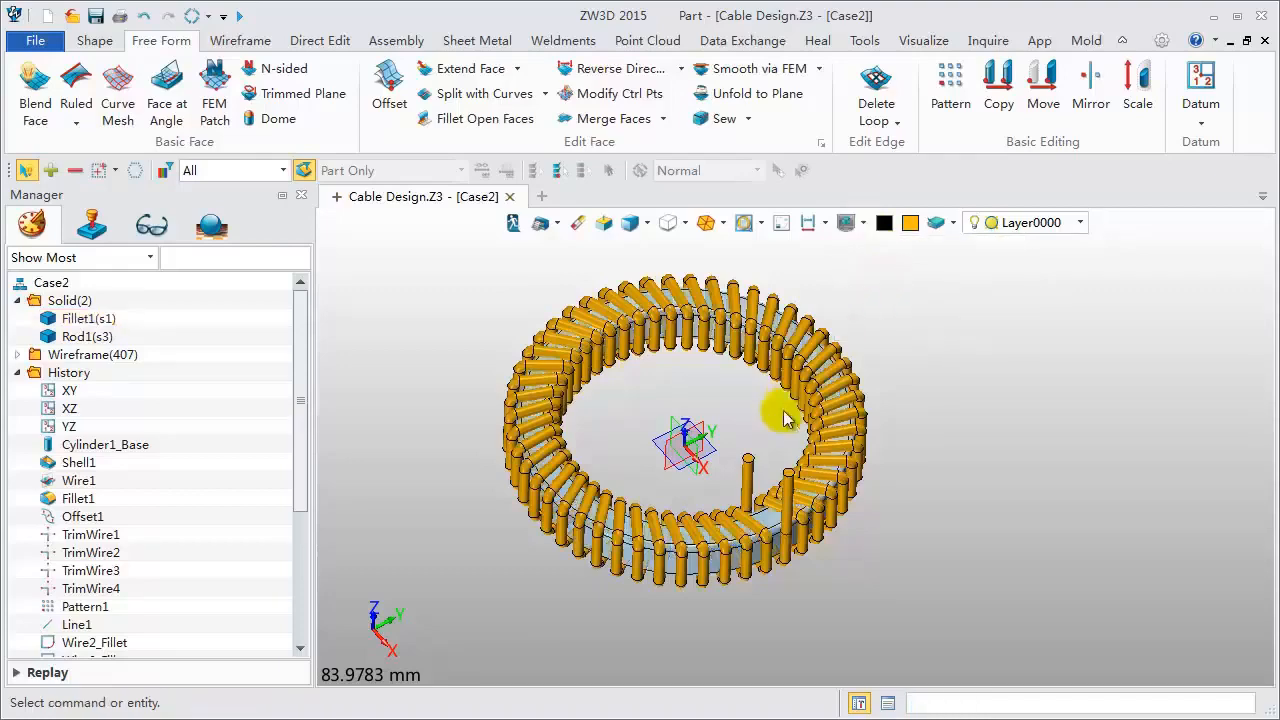
- Change the face color of the filleted ring solid to gray, RGB 160, 160, 160
left_click(88, 318)
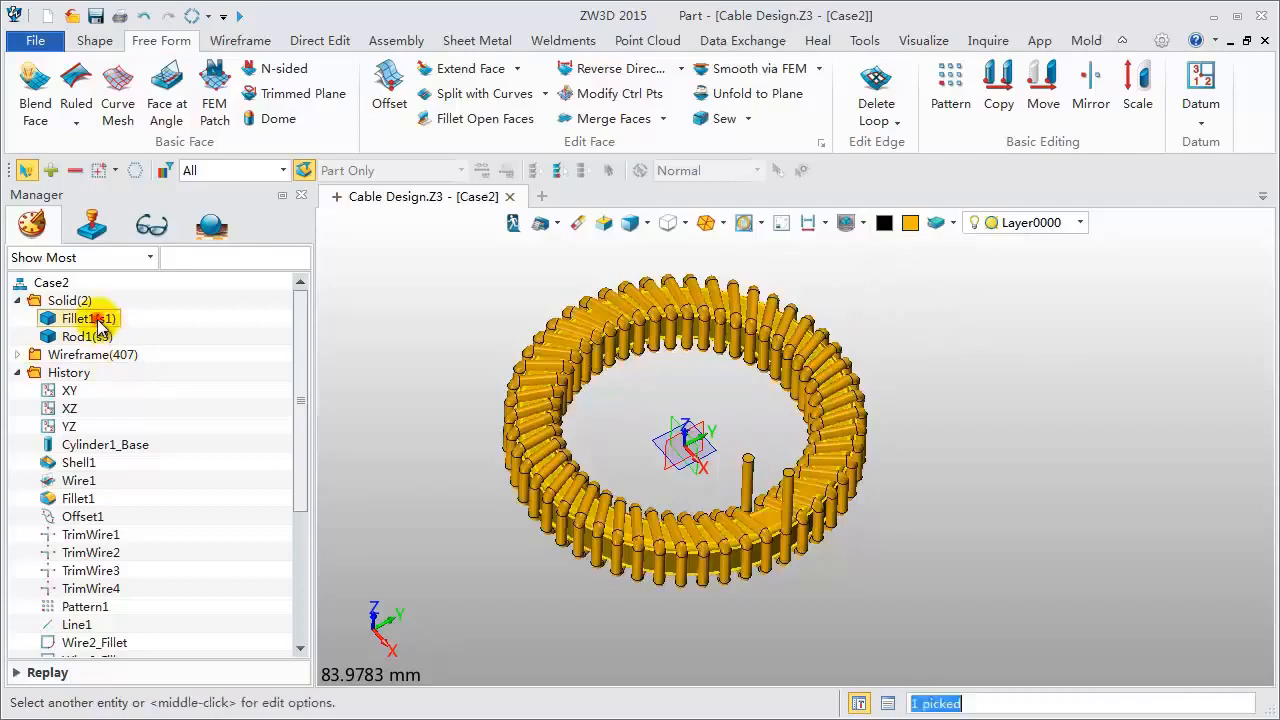
right_click(99, 320)
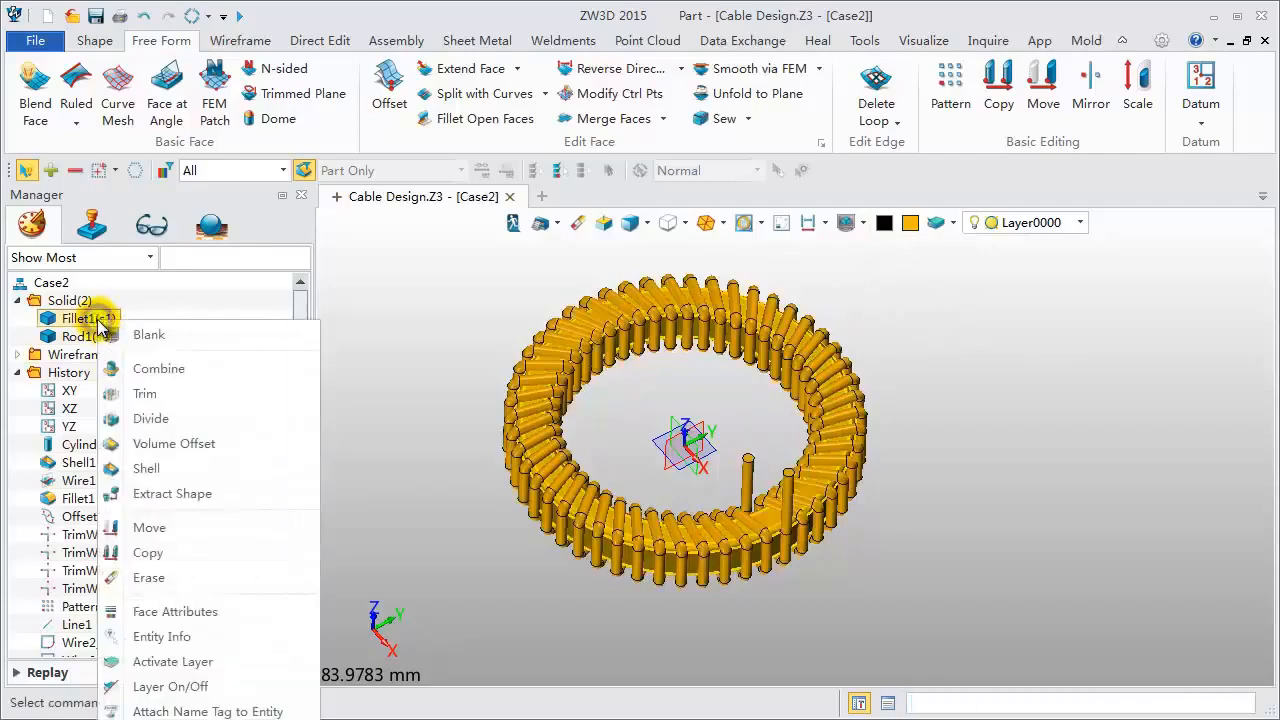
left_click(167, 614)
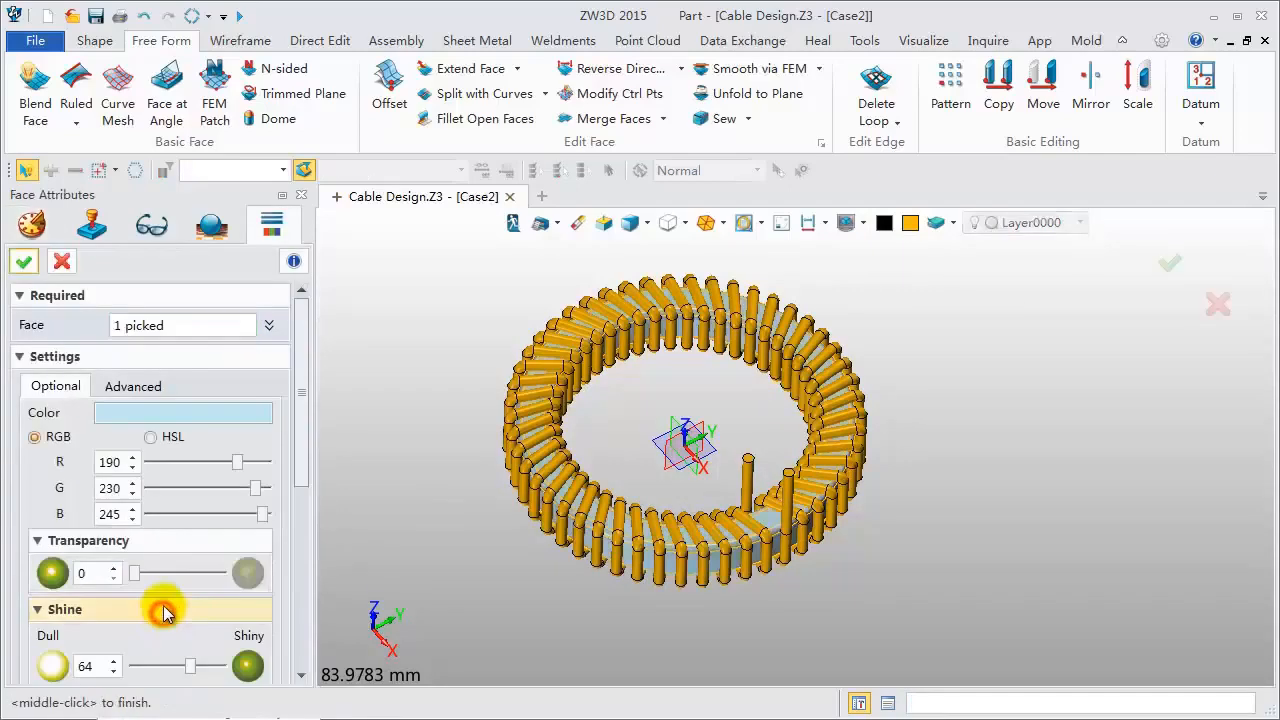
left_click(184, 410)
left_click(237, 480)
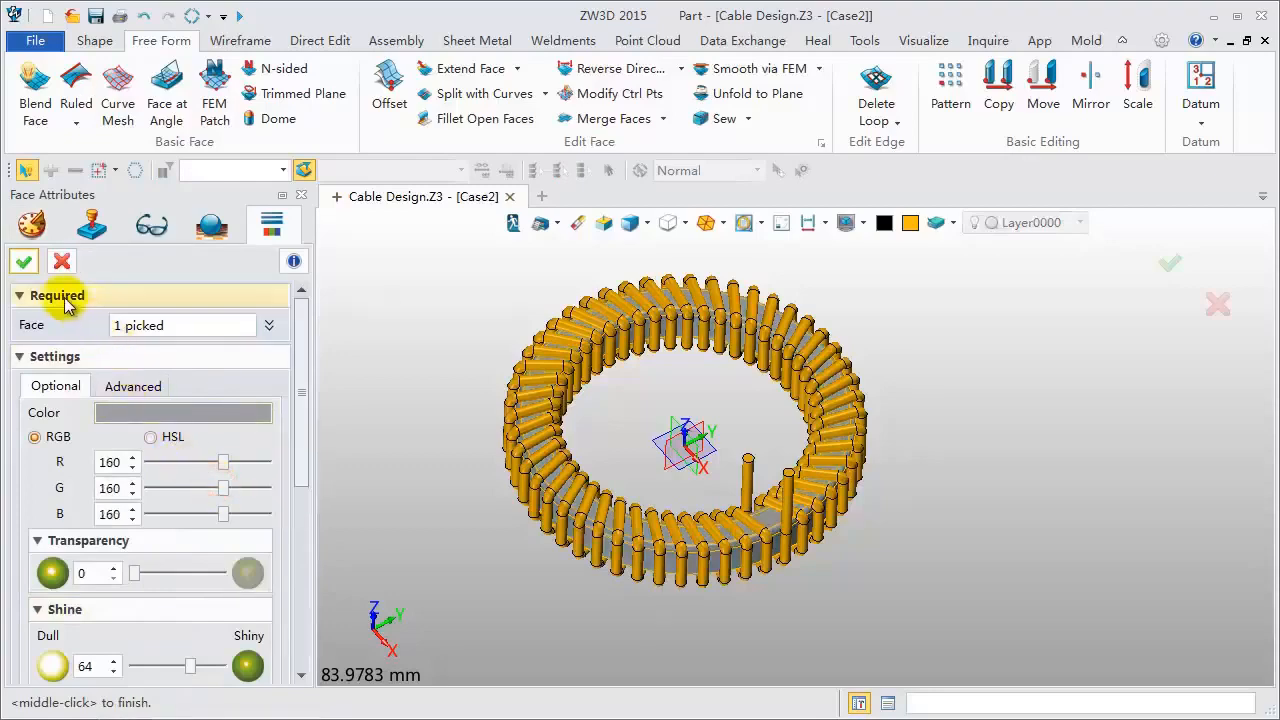
left_click(24, 261)
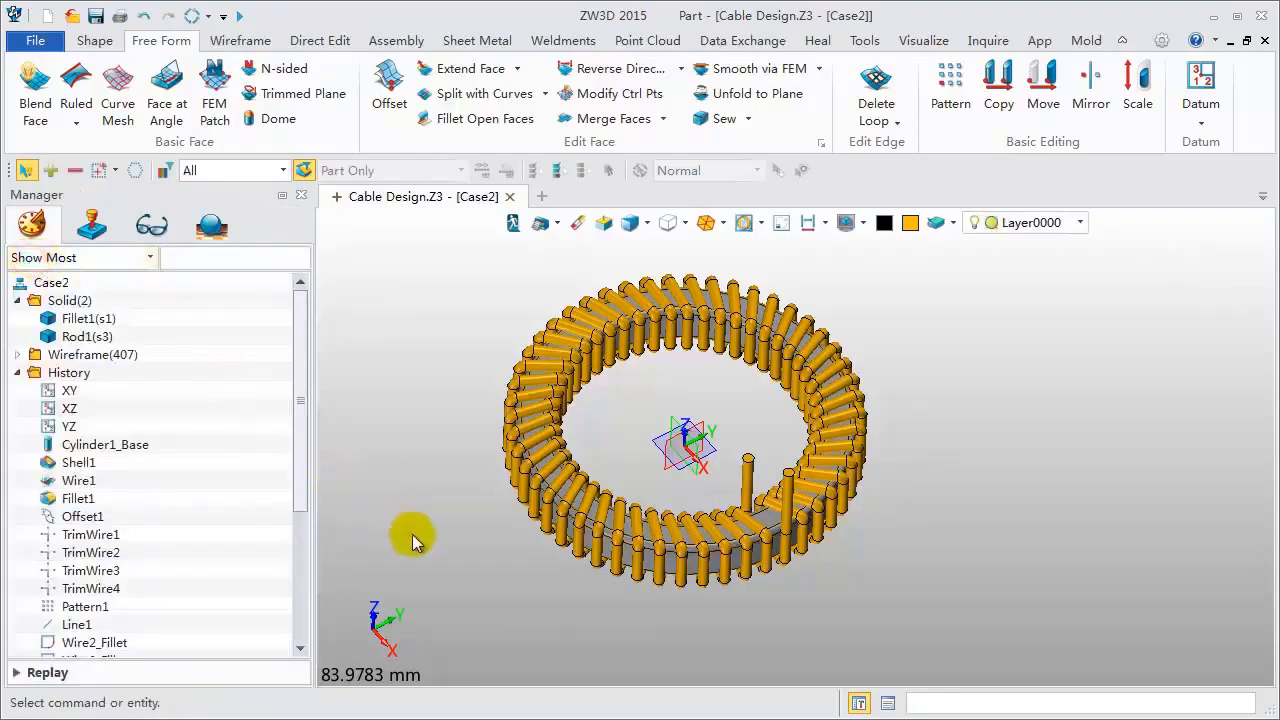
mouse_move(413, 533)
right_mouse_down()
mouse_move(420, 494)
mouse_move(429, 531)
right_mouse_up()
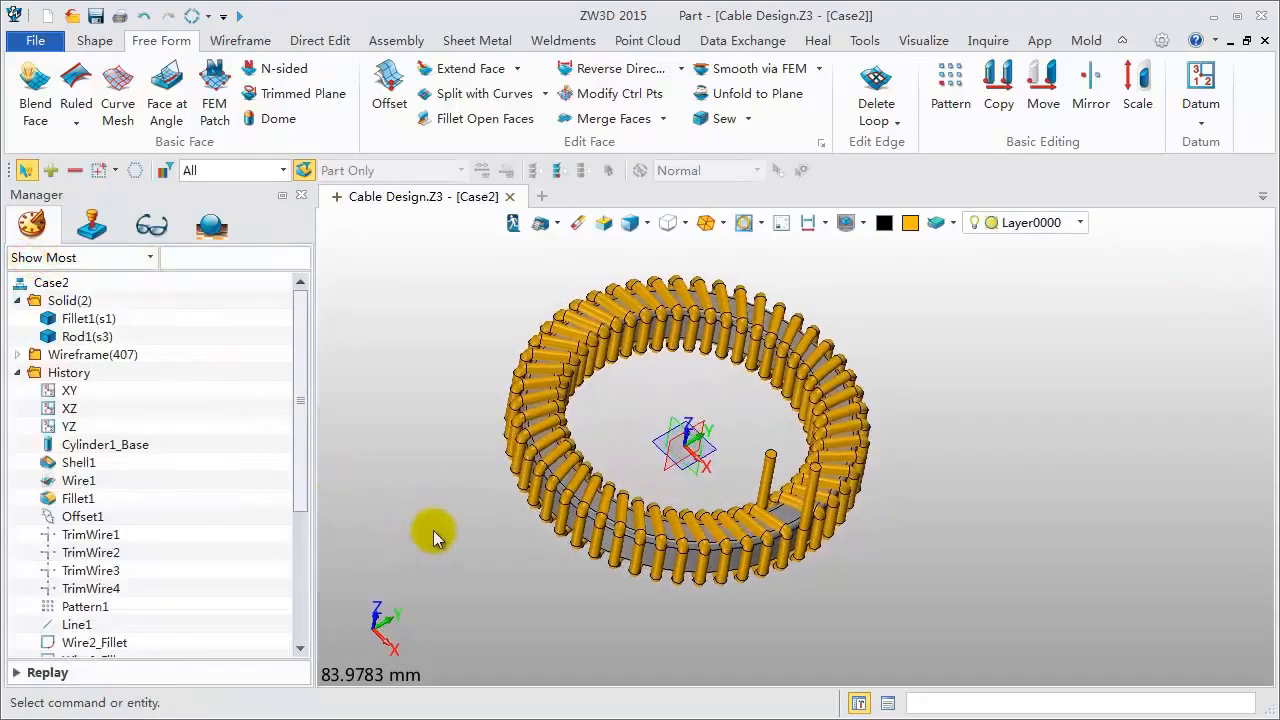
scroll(710, 345, "up", 2)
right_click_drag(712, 340, 699, 366)
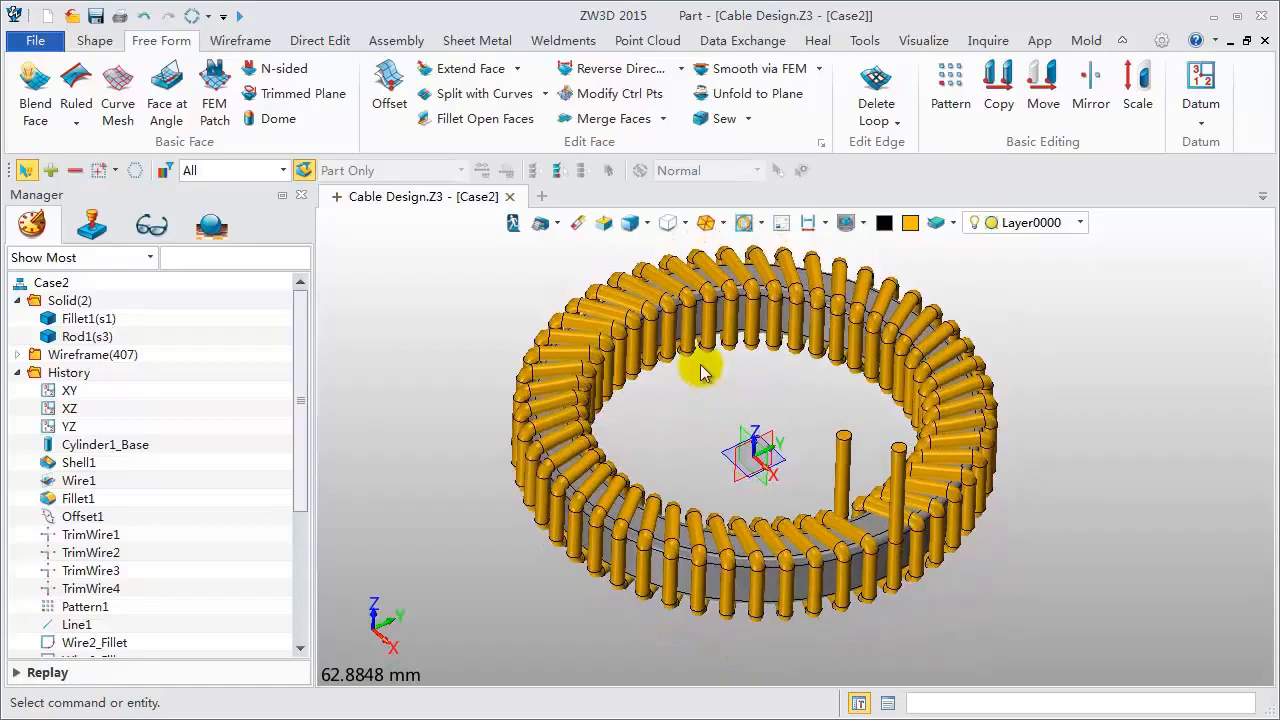